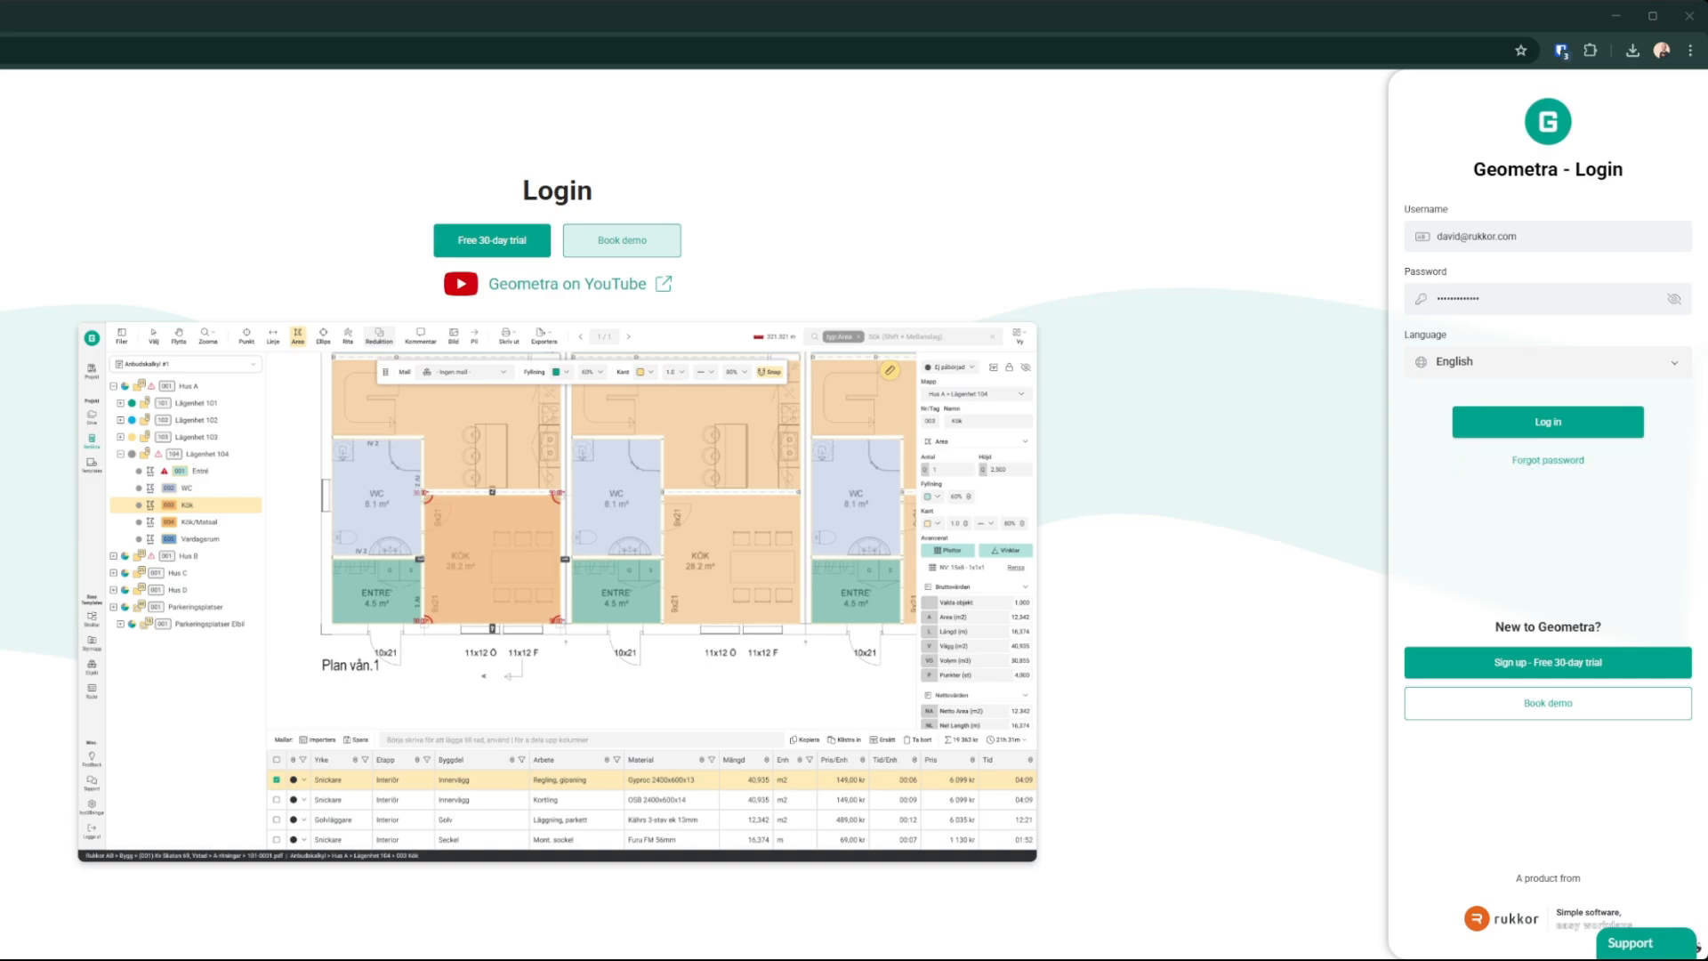
Step: Log in and create a new project named Test
click(1548, 422)
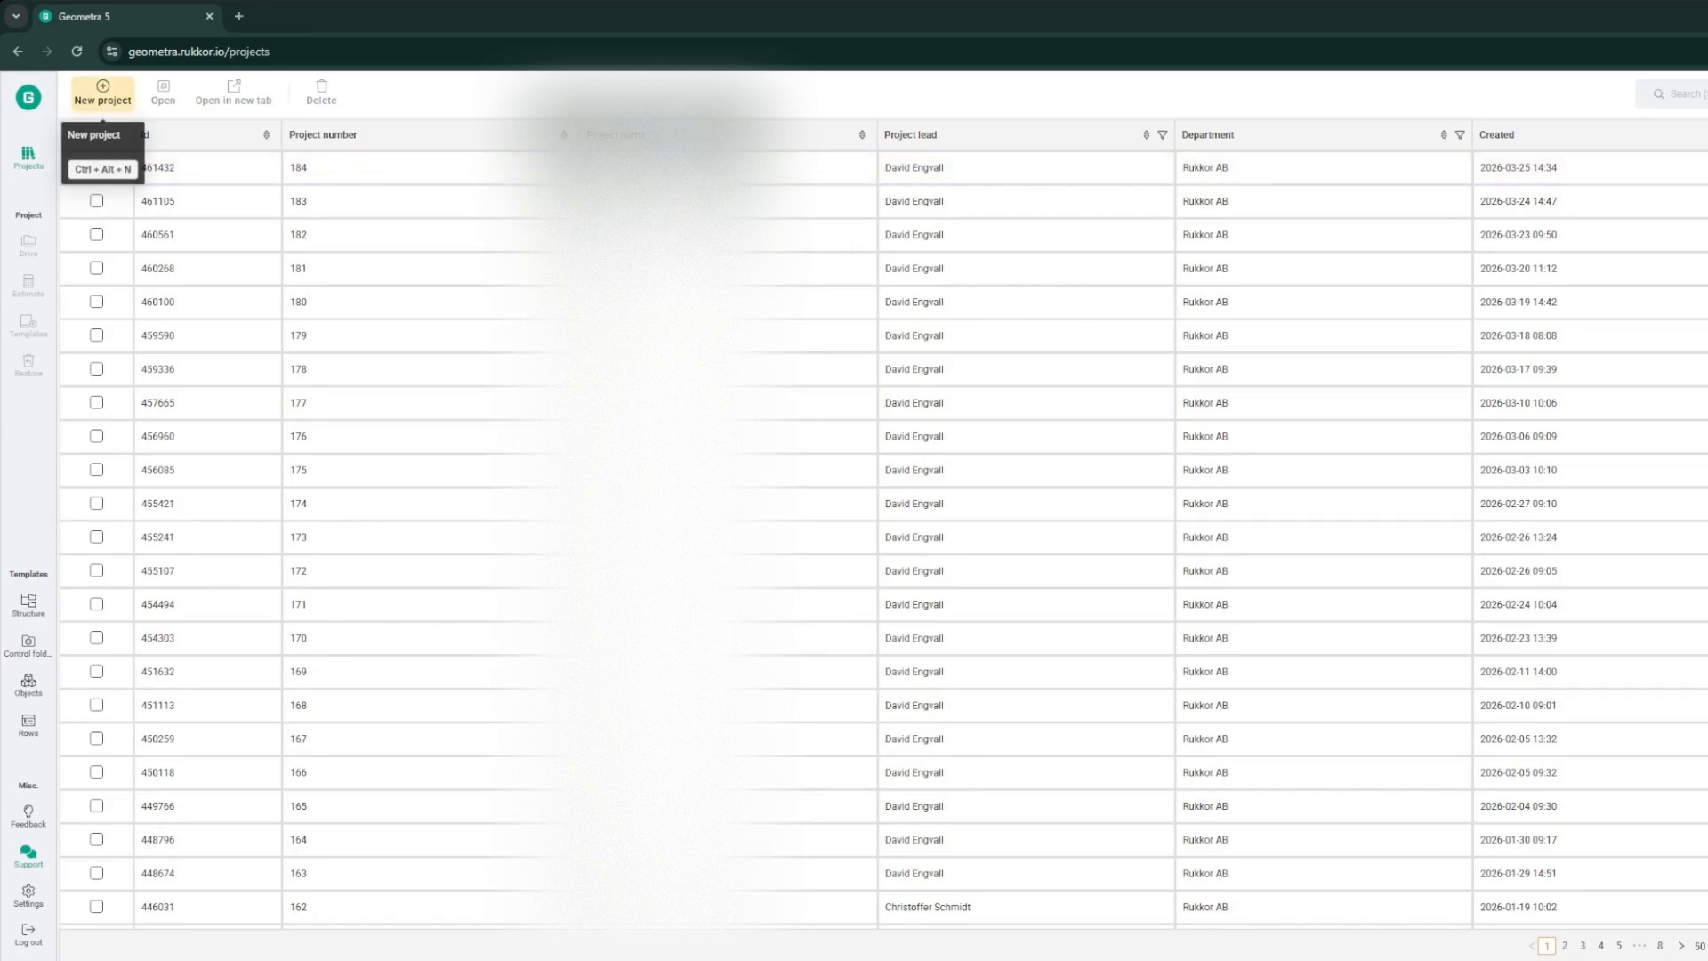
click(102, 91)
click(911, 336)
text(Te)
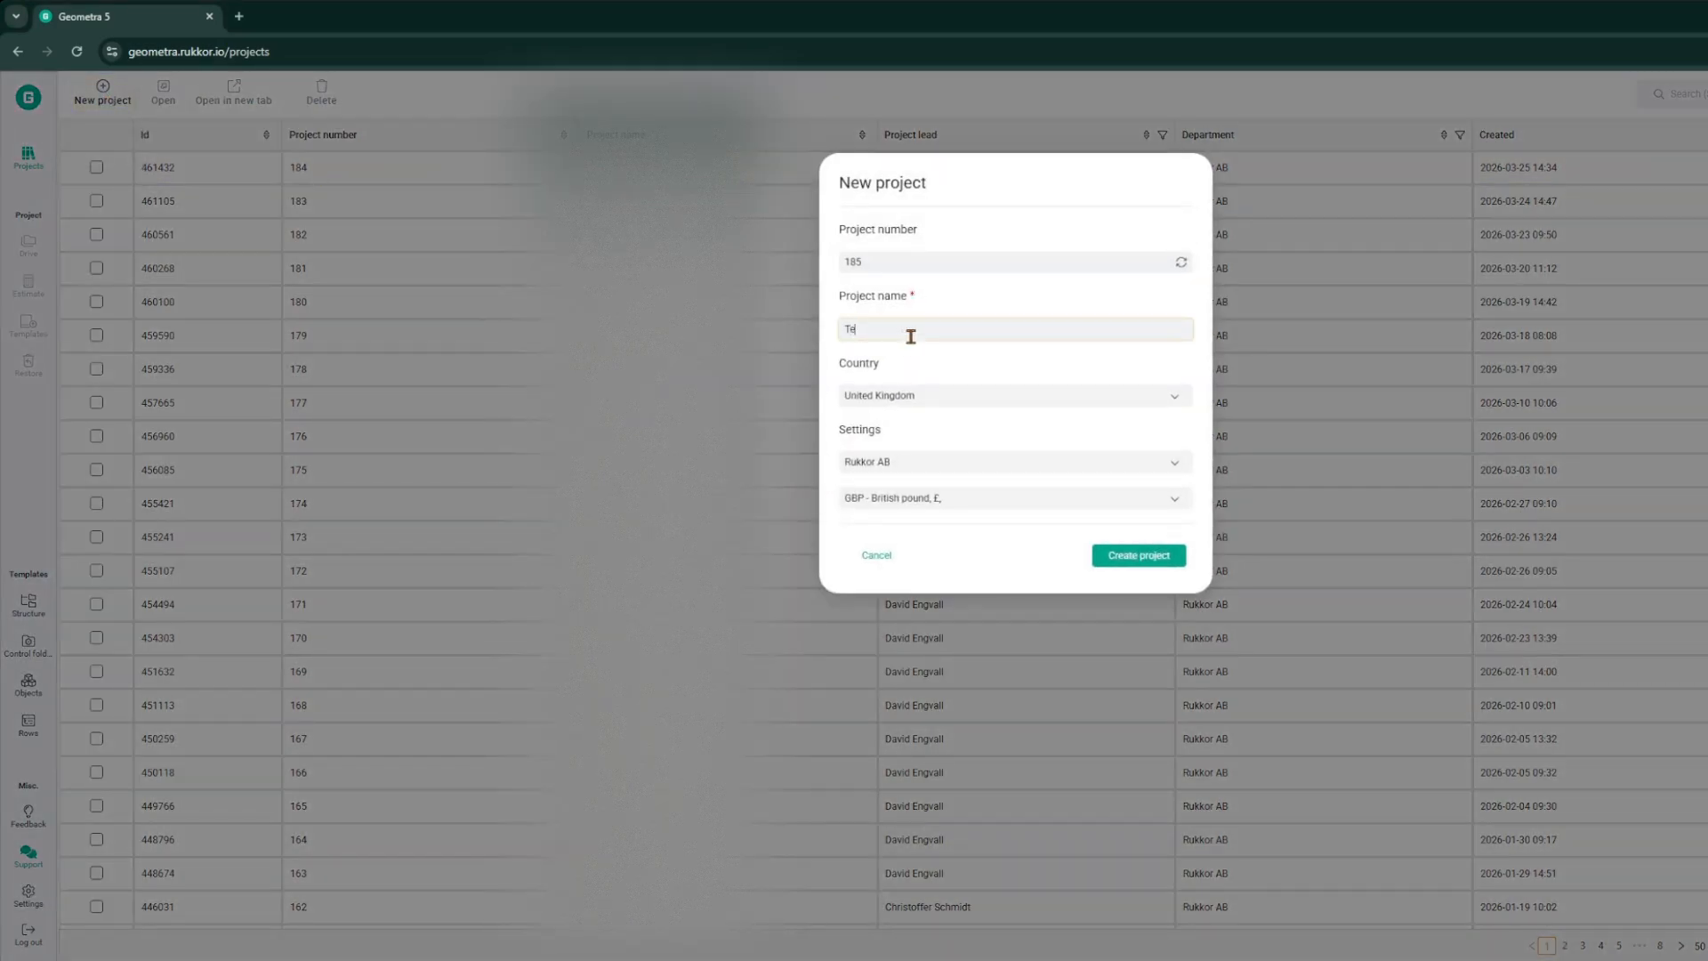
text(st)
click(1162, 567)
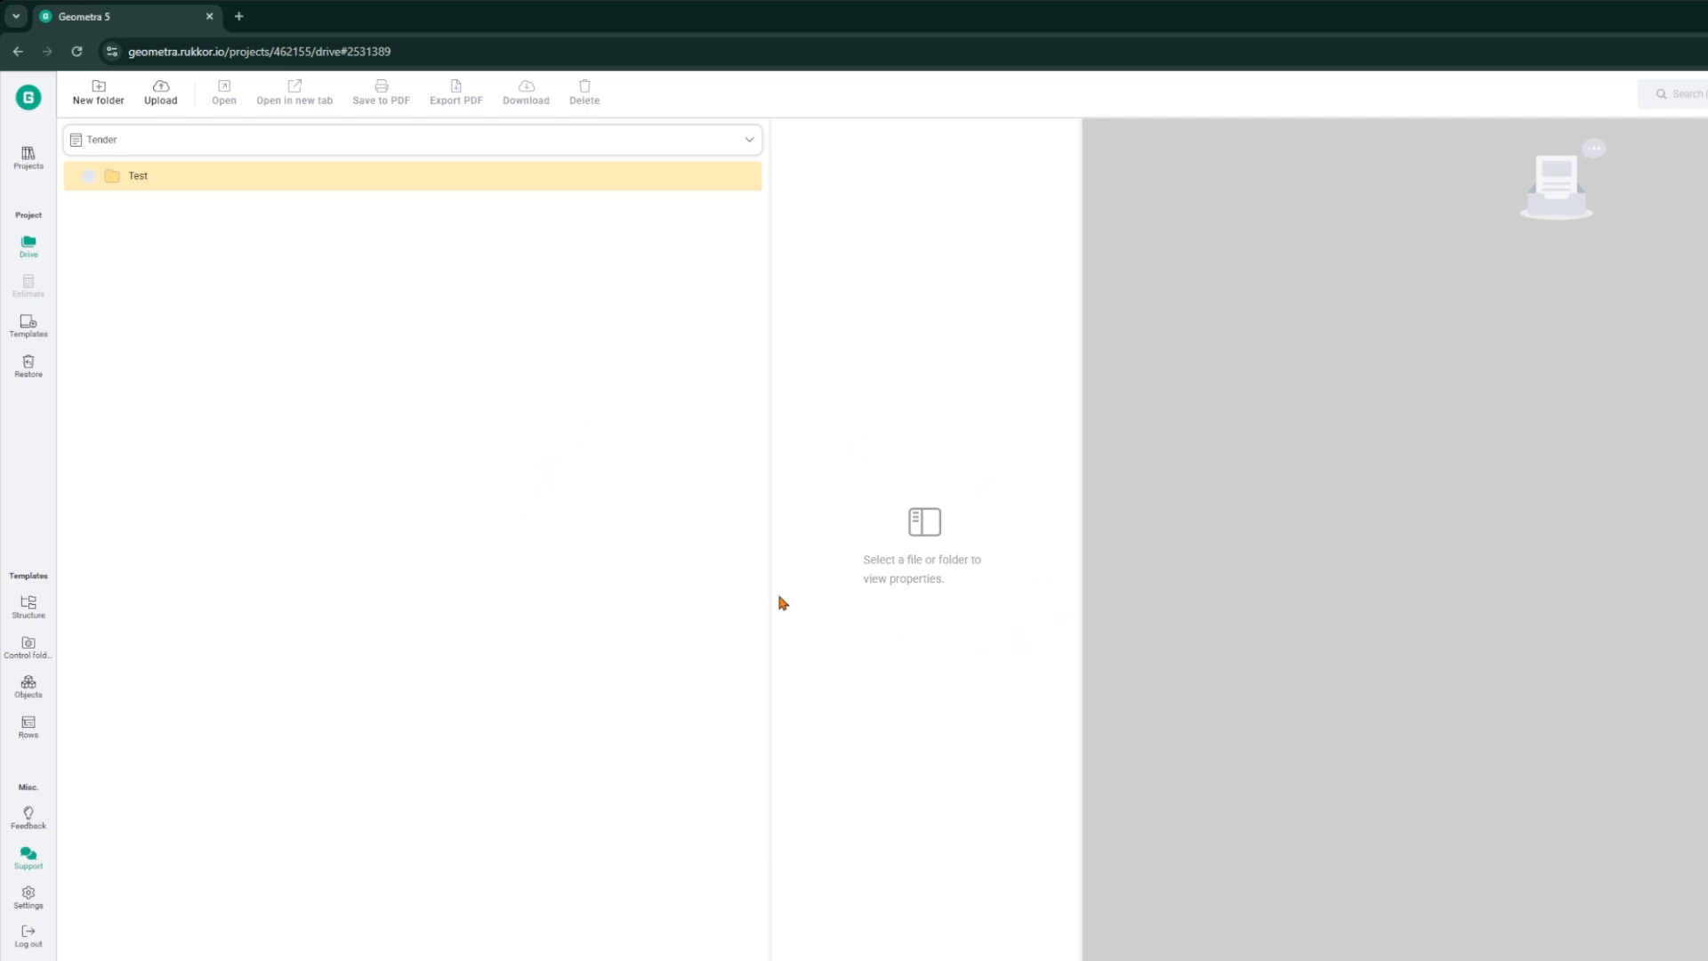
Step: Upload the file demoritning.pdf to the project drive
click(164, 92)
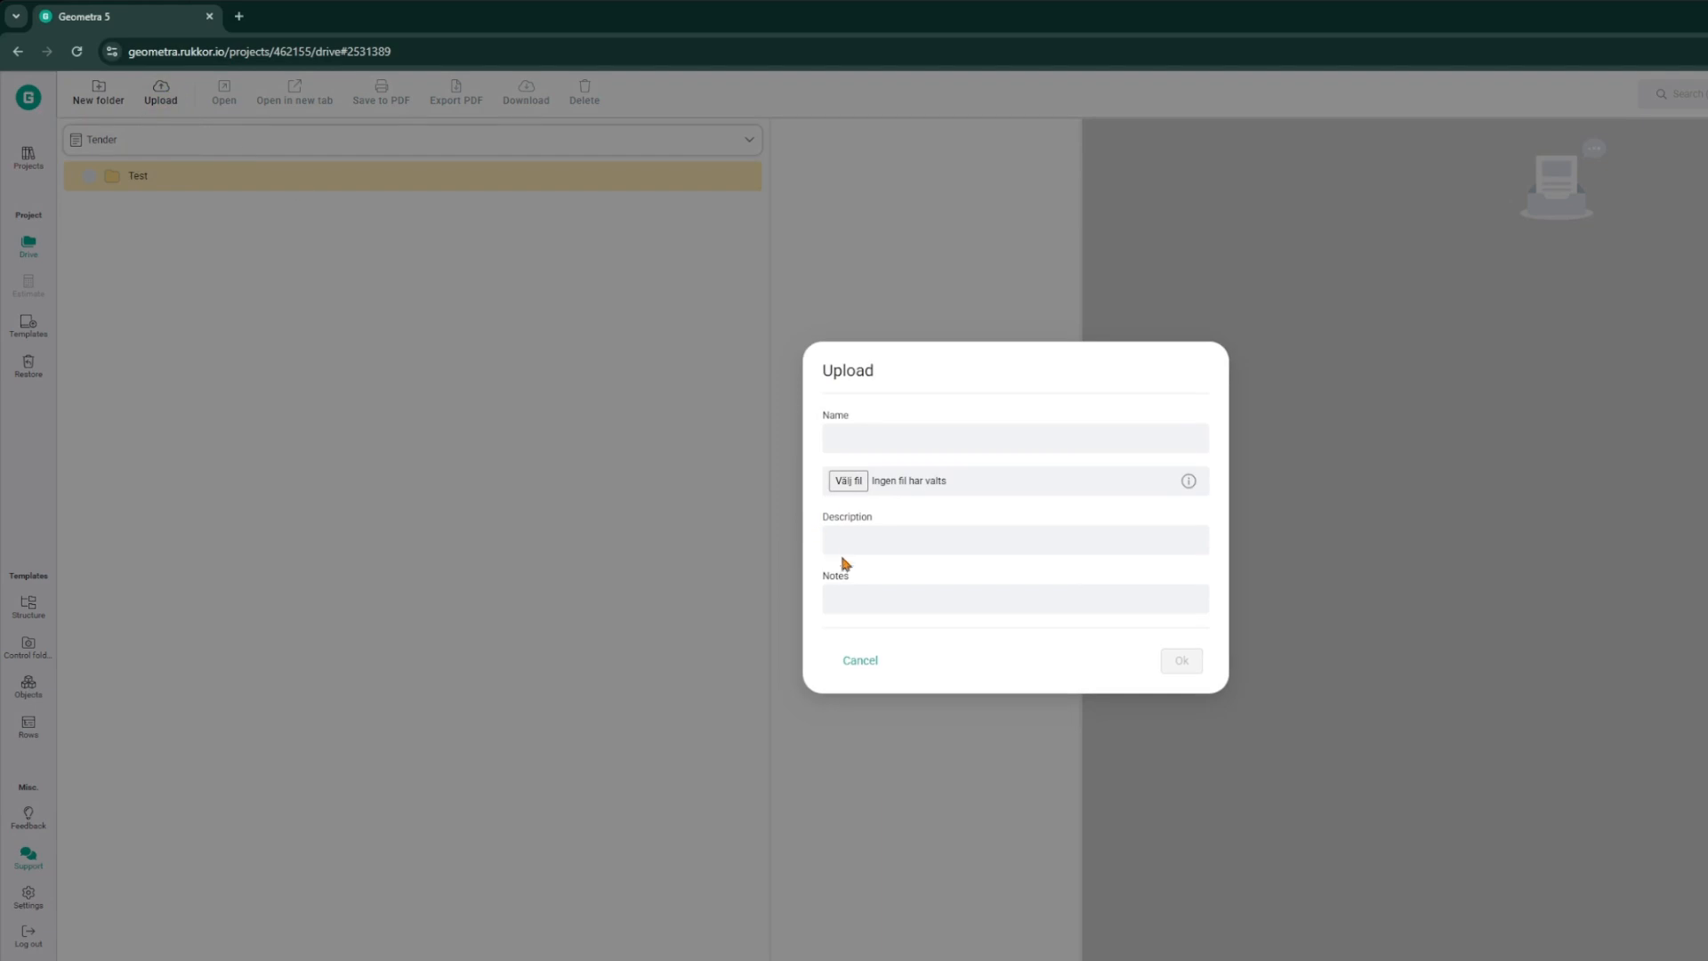
click(851, 483)
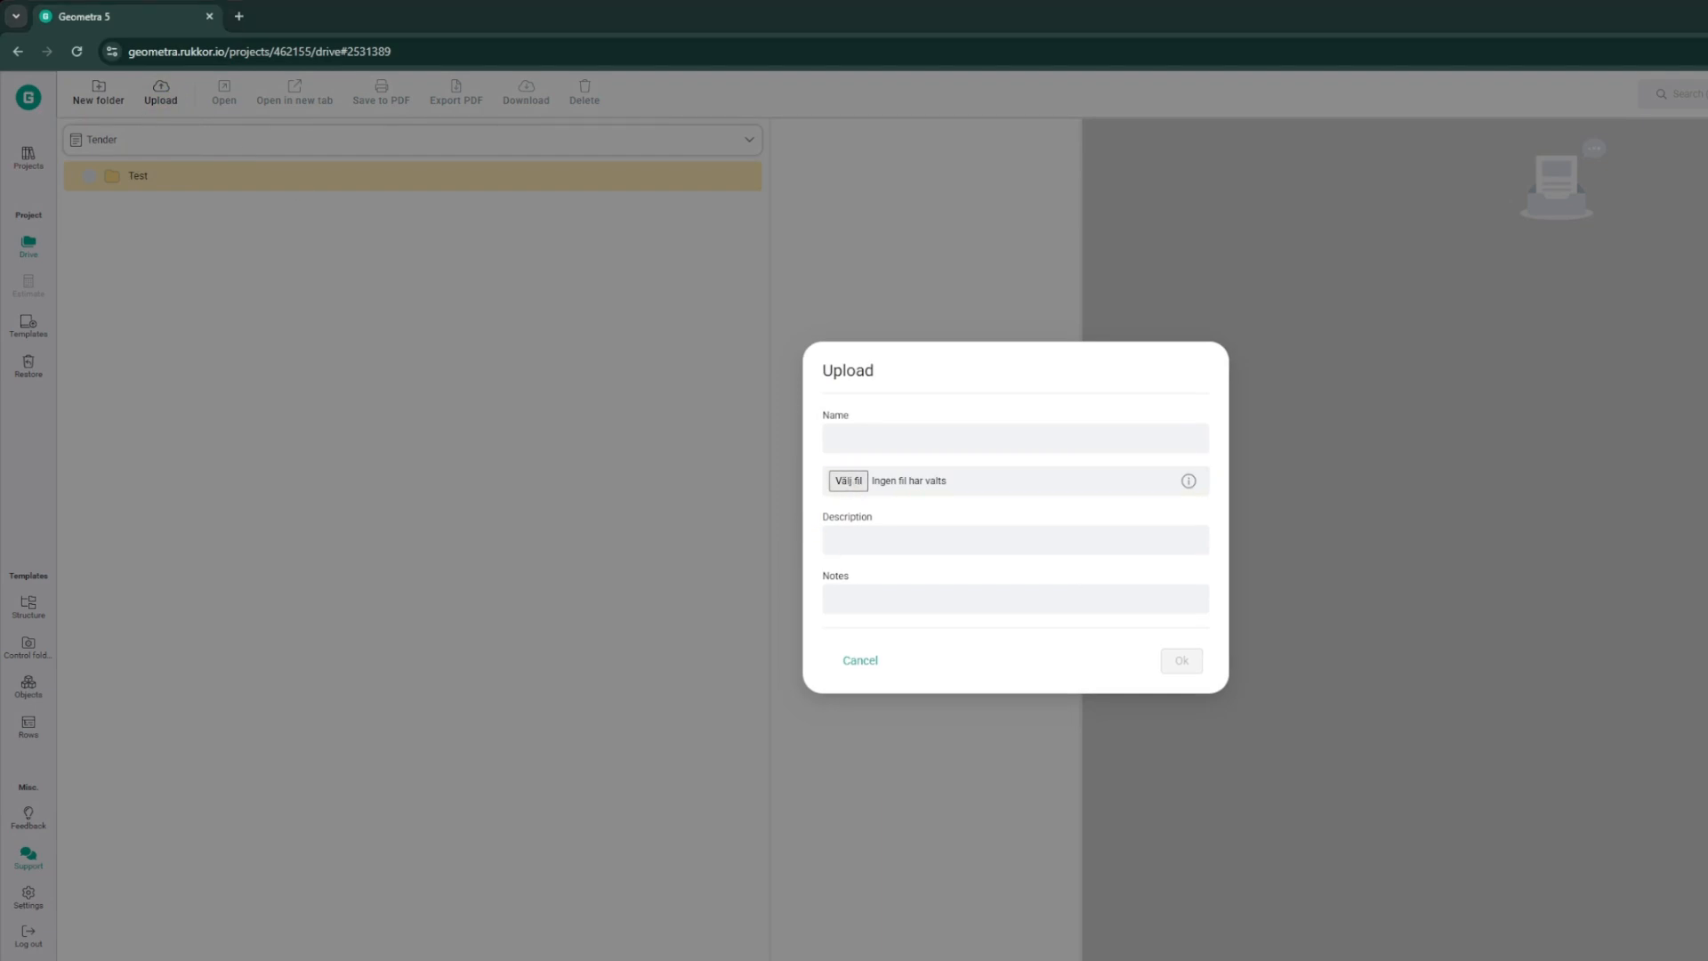
click(1178, 677)
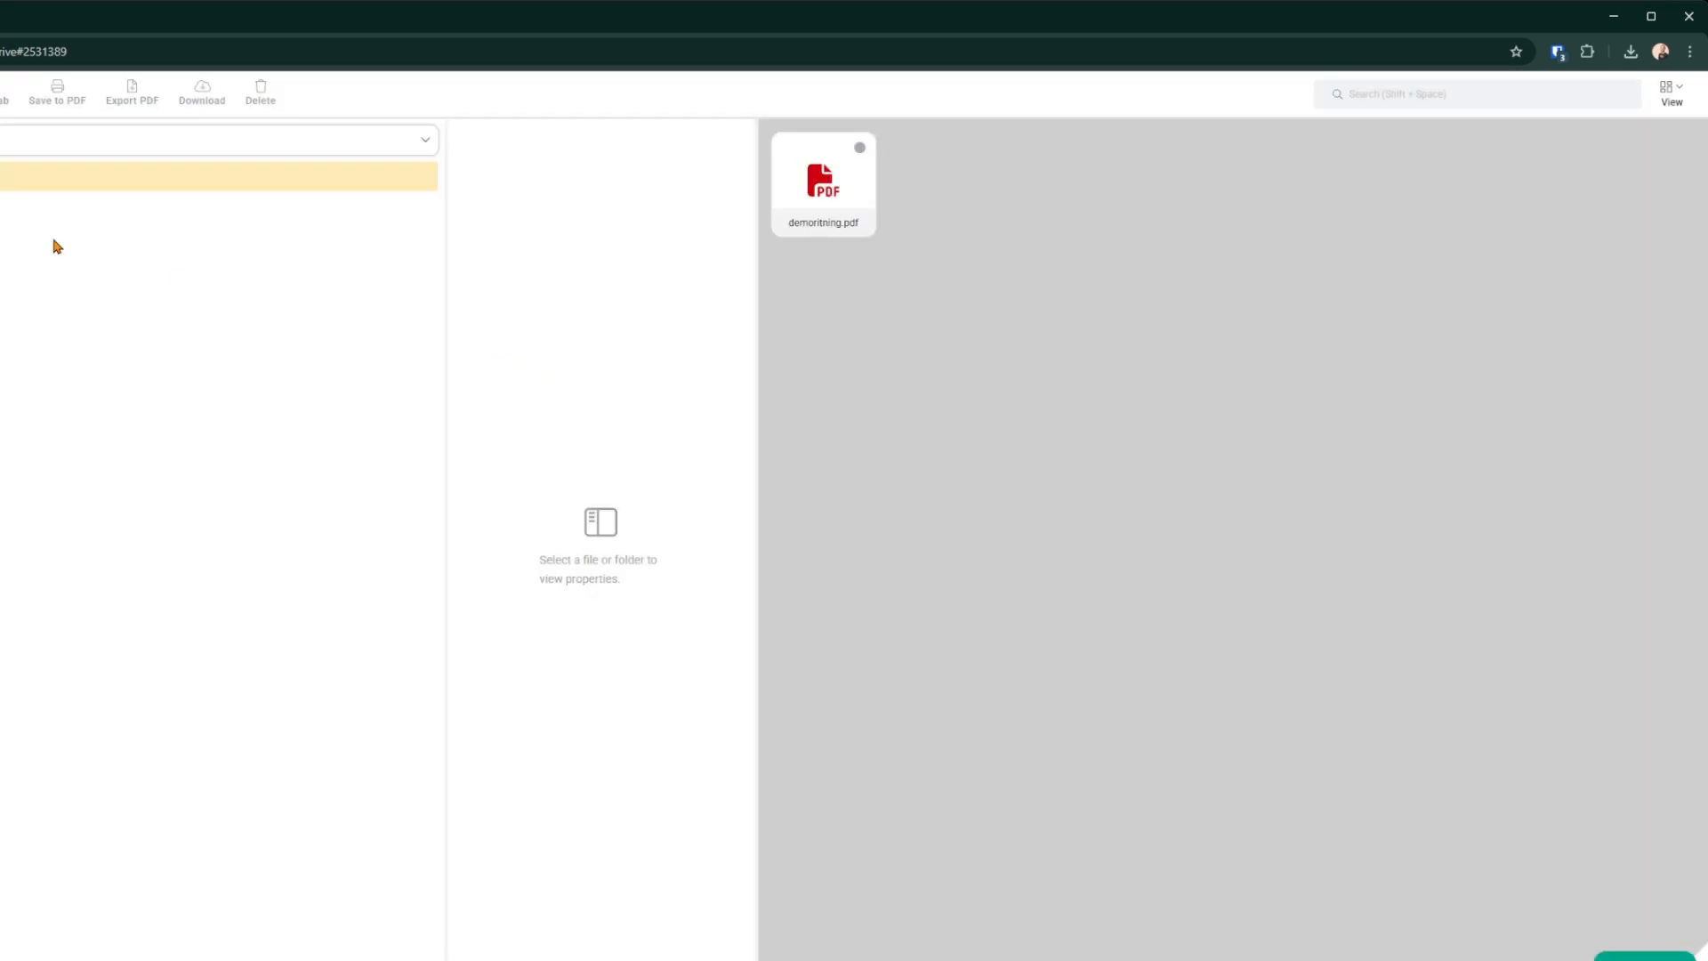
Step: Open the demoritning.pdf preview and rotate the drawing left
click(822, 198)
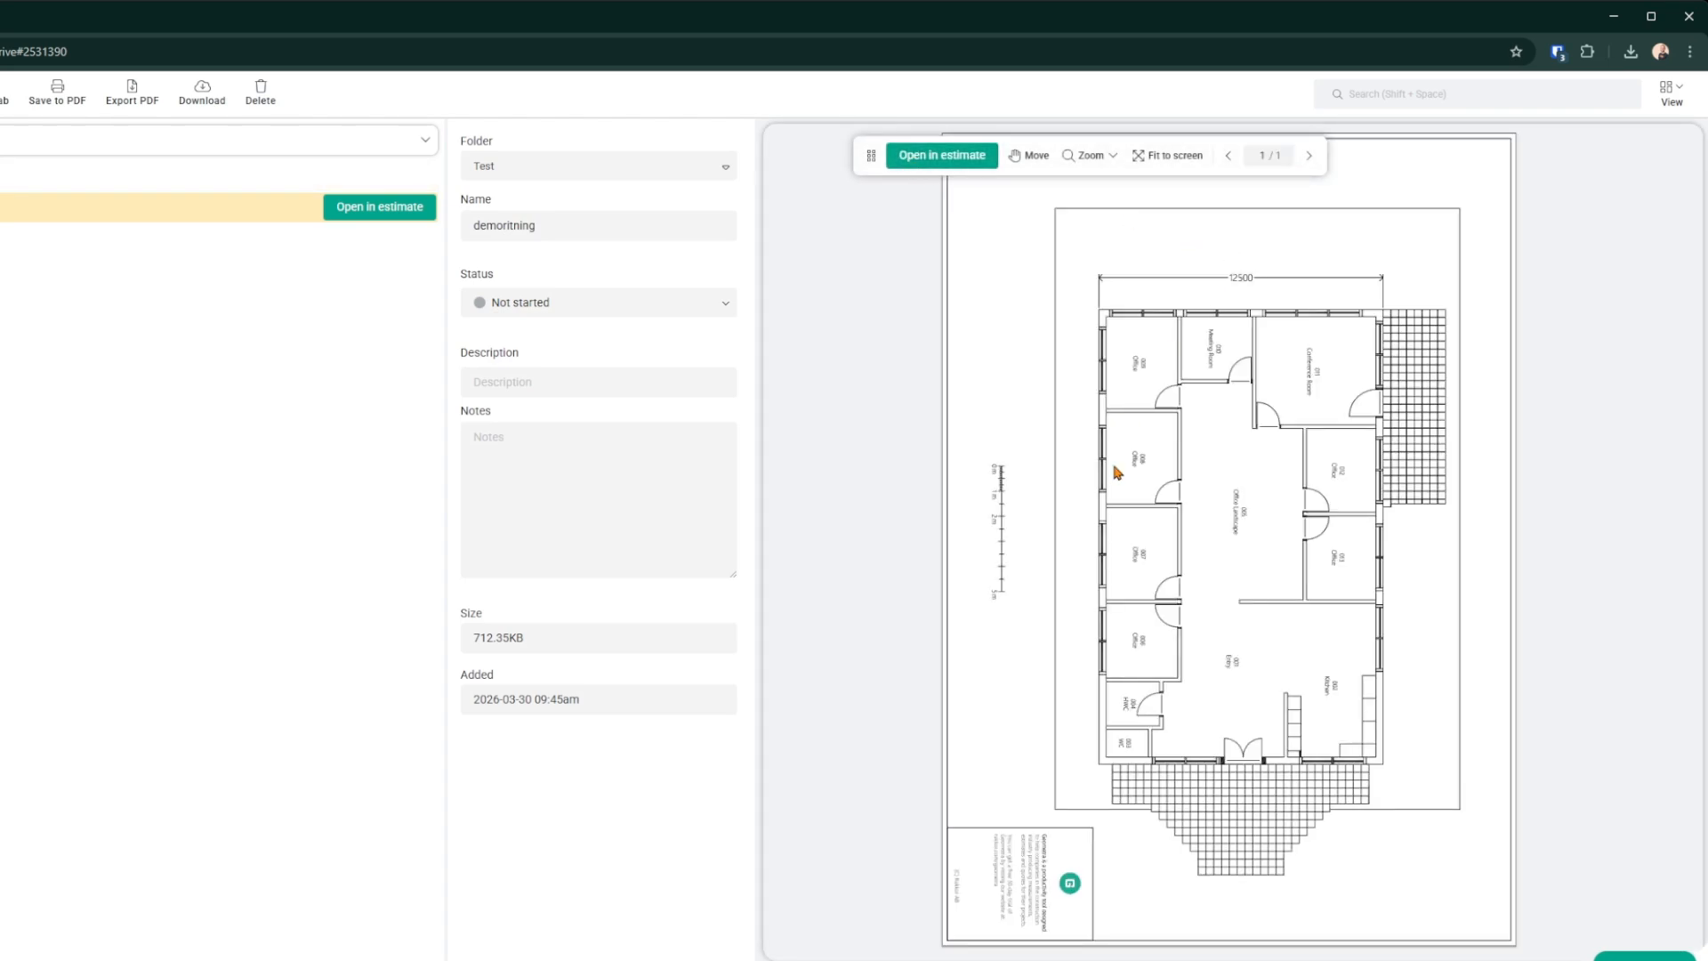
click(1112, 157)
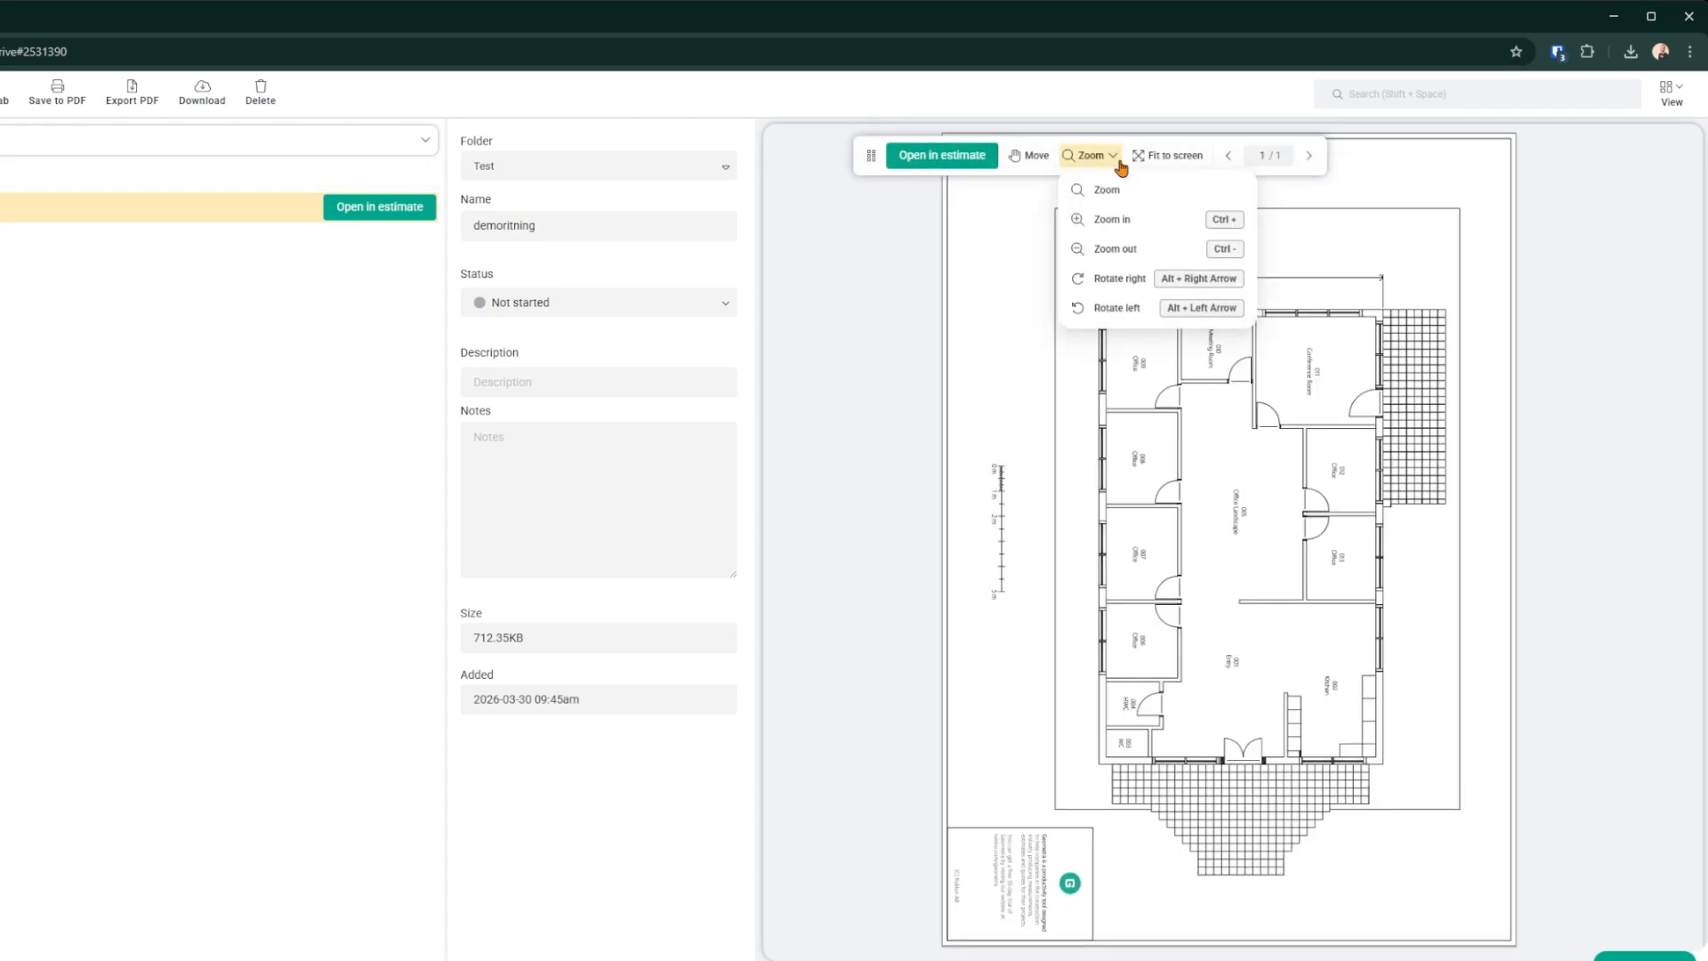
click(1198, 308)
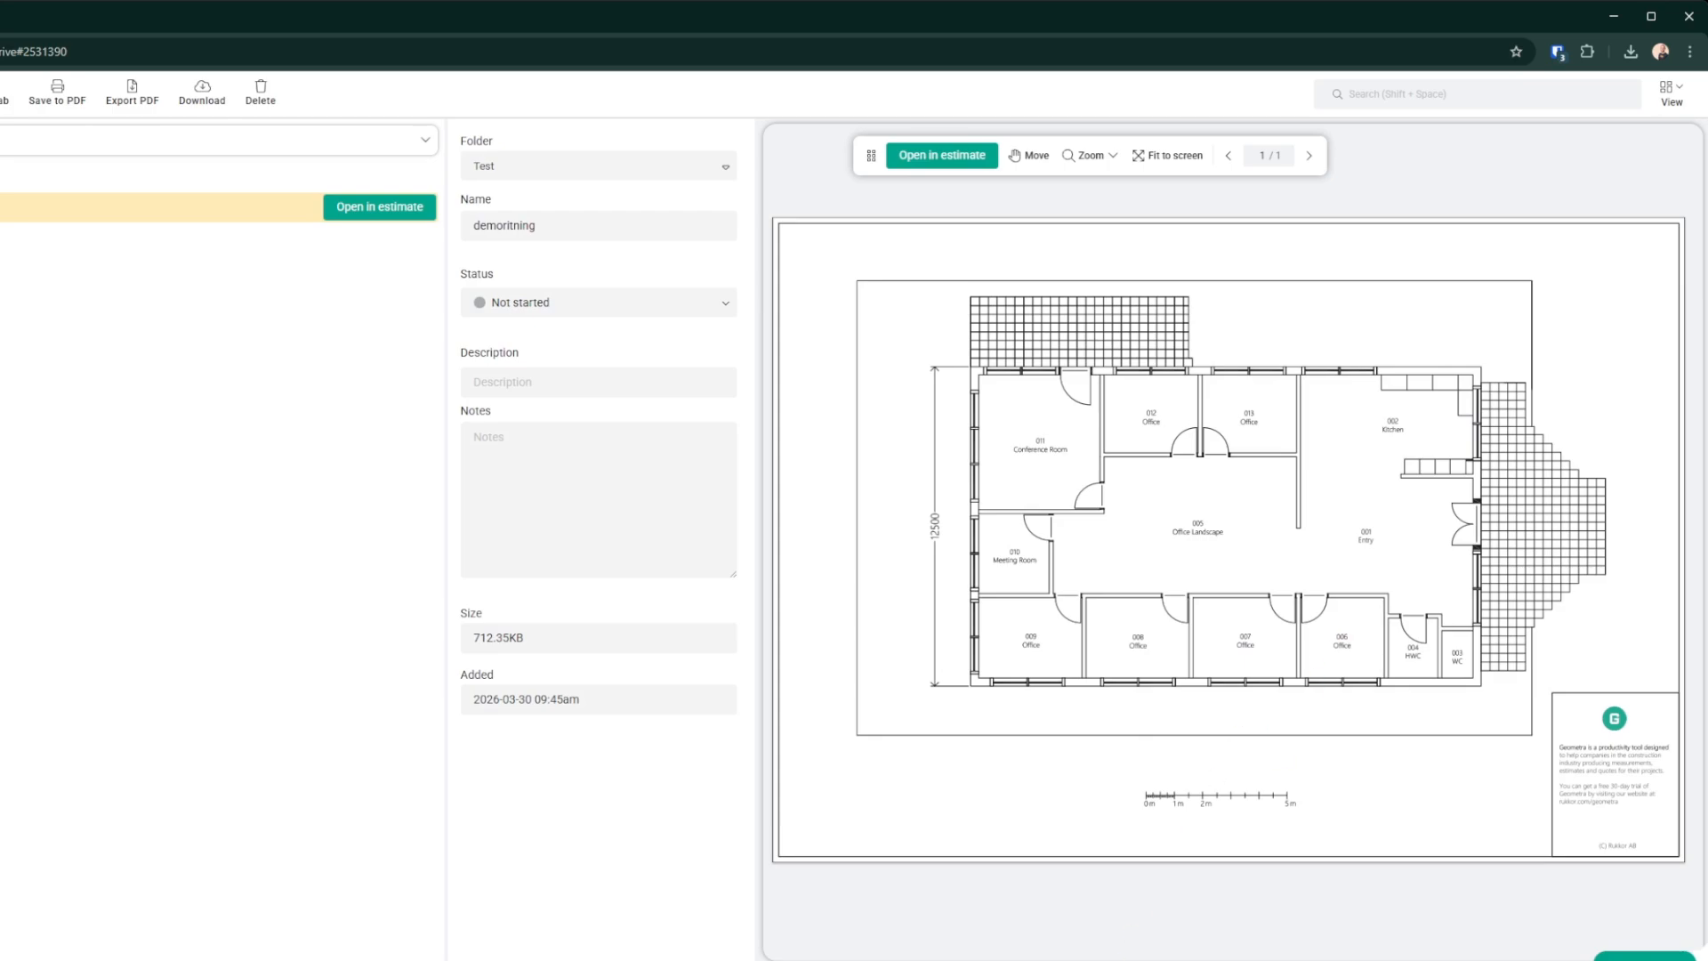
Step: Open the drawing in estimate and calibrate the scale by measuring the scale bar from 0 to 5 m as 5
click(932, 169)
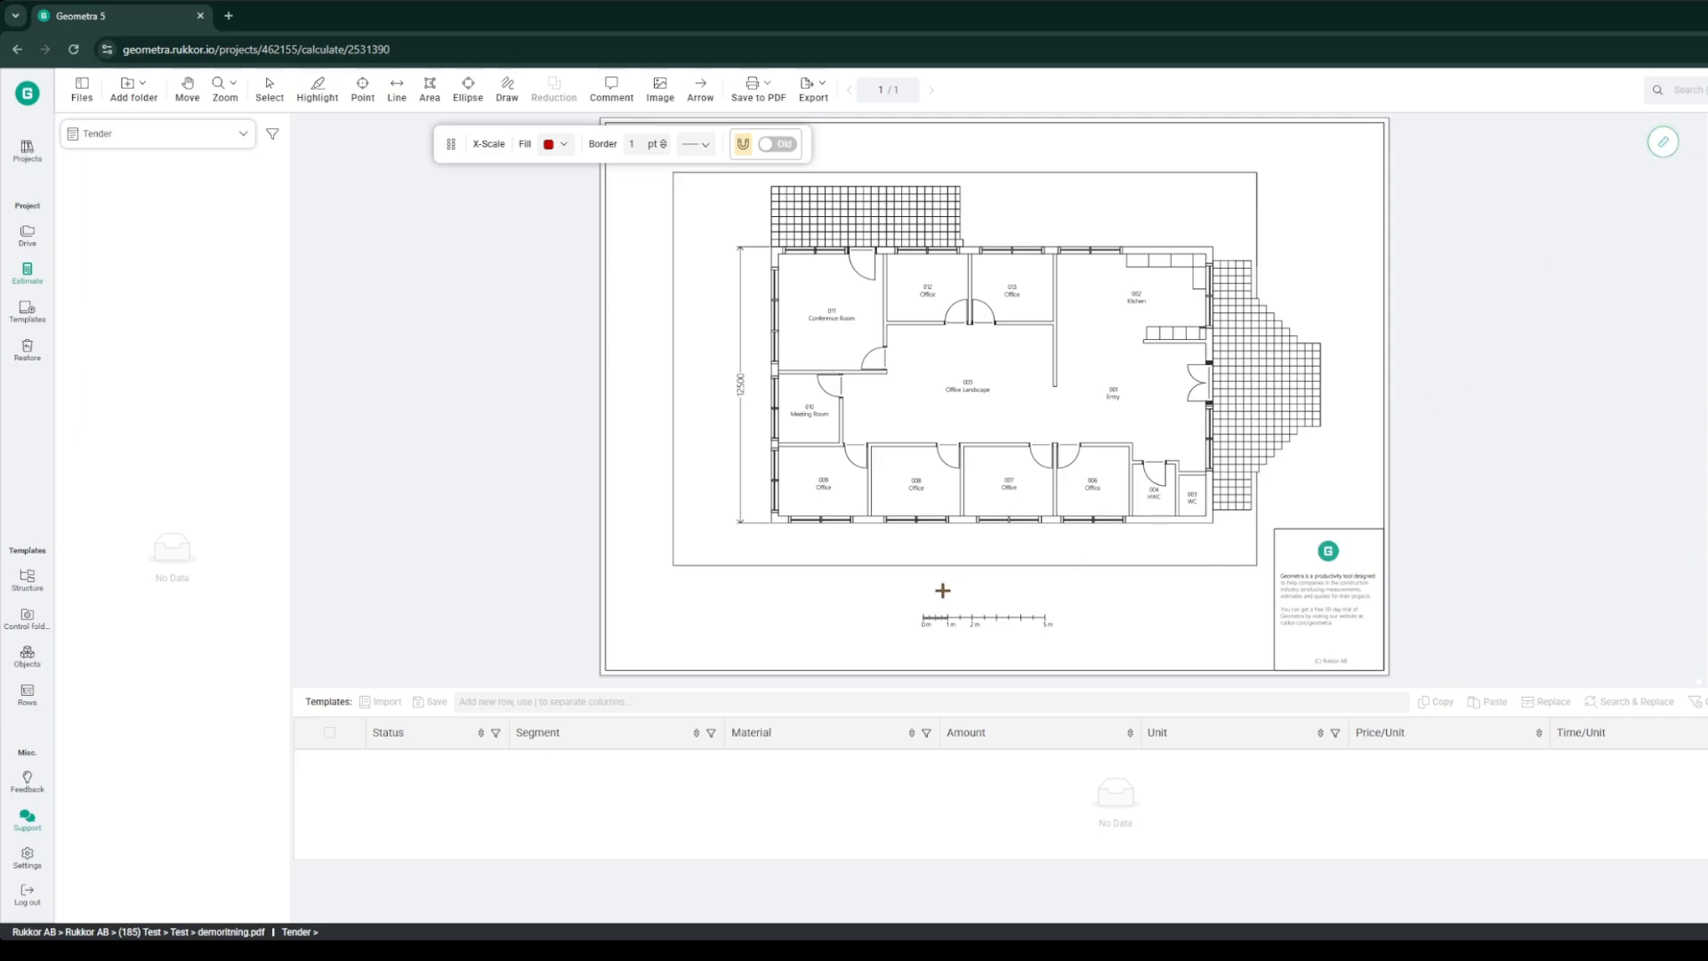
scroll(925, 600, up, 5)
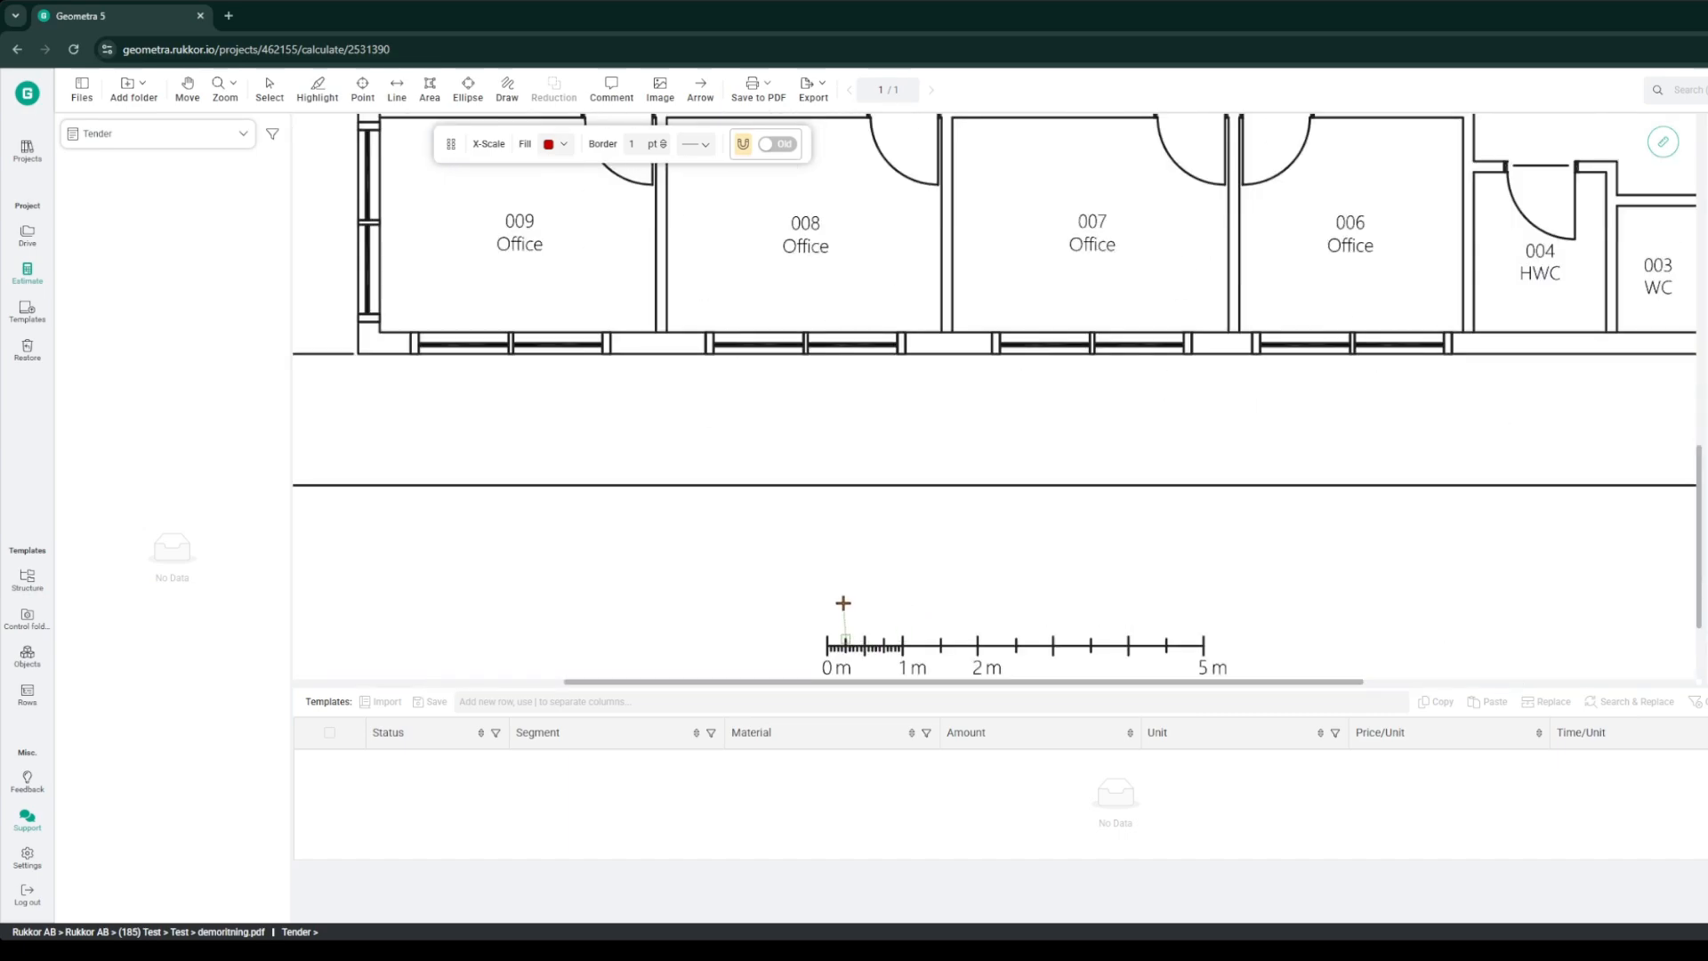
scroll(843, 603, down, 3)
scroll(864, 508, up, 3)
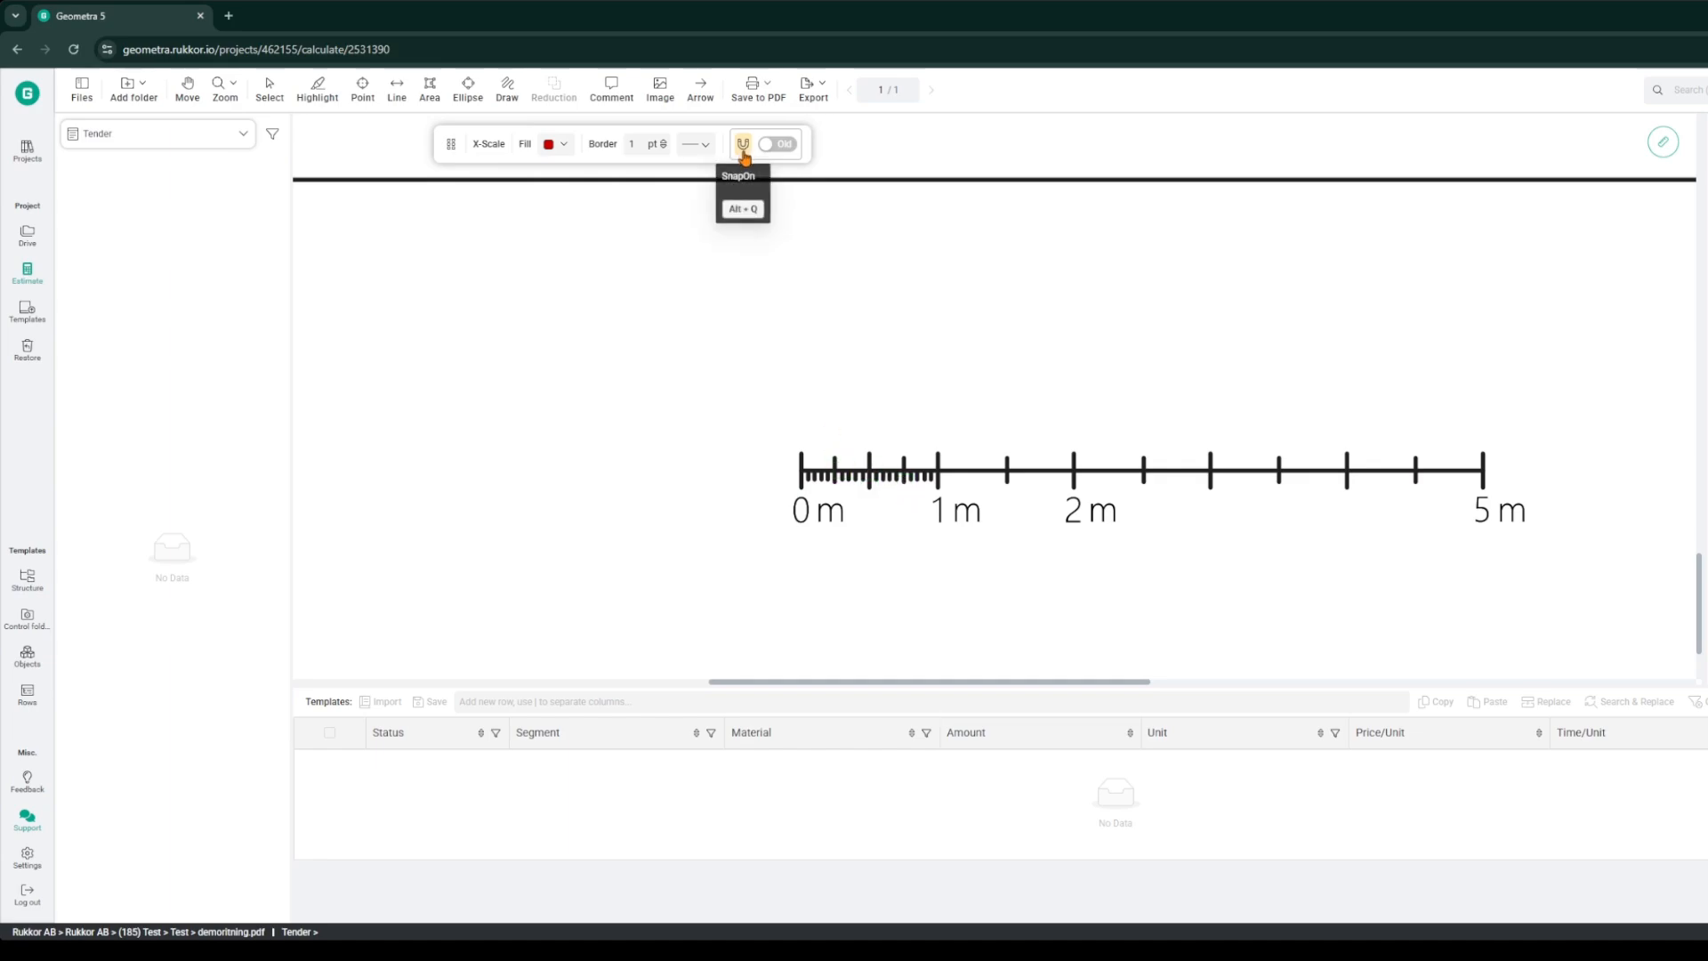
click(799, 454)
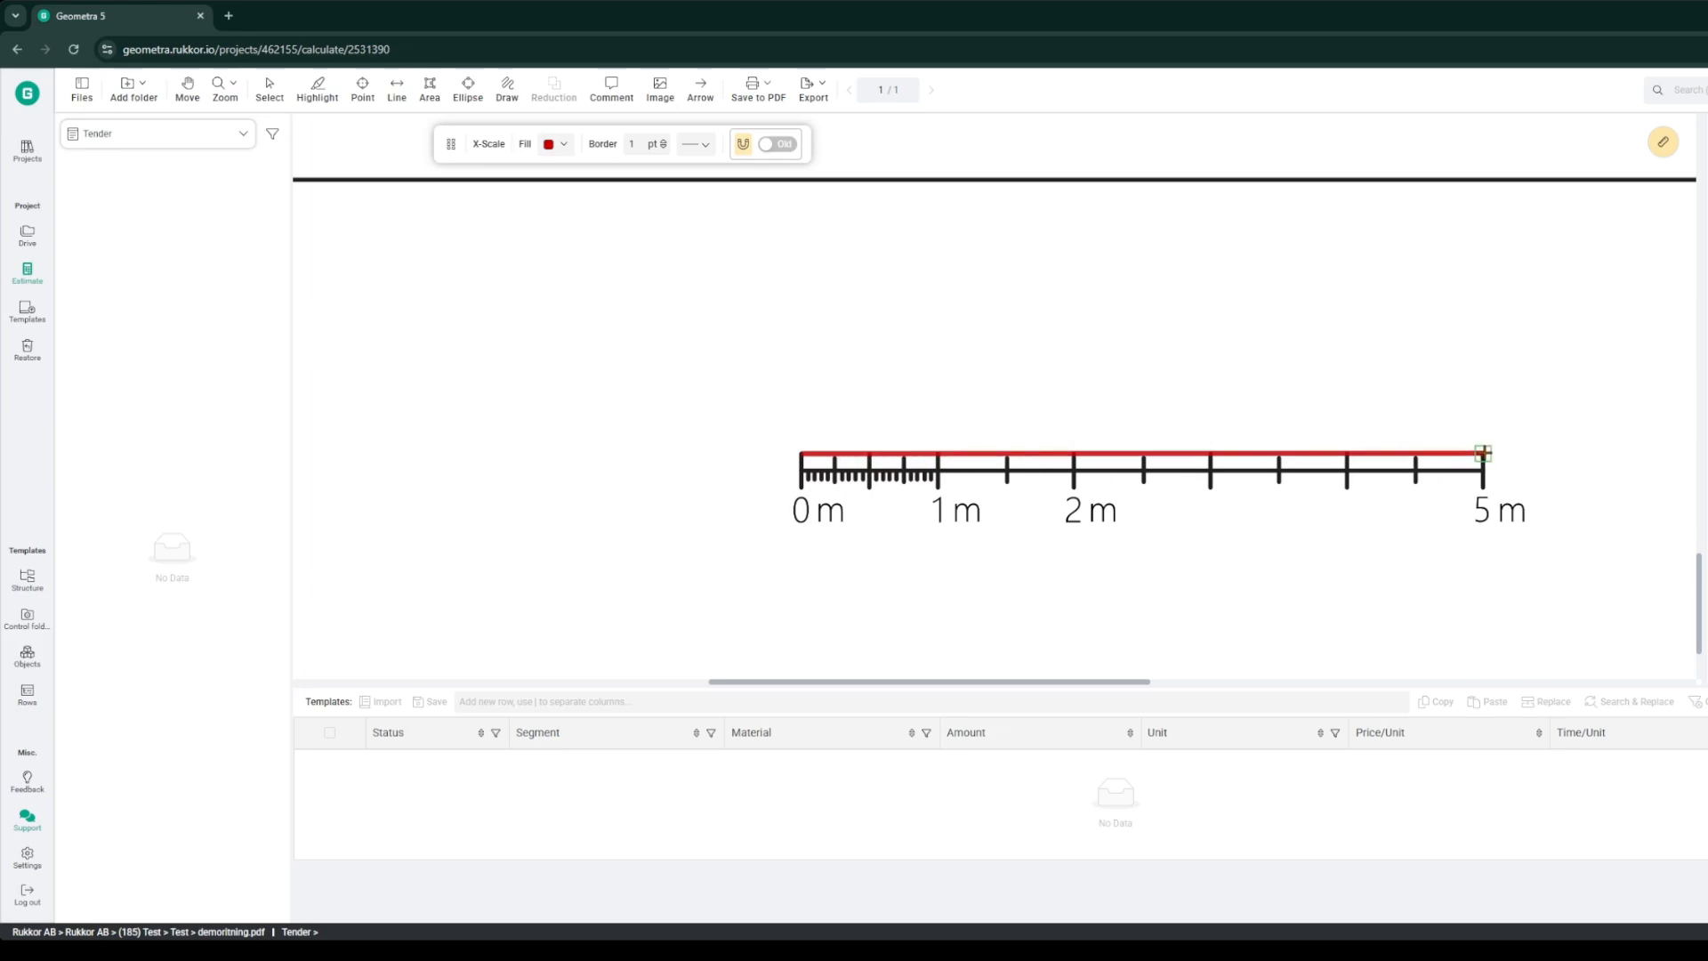
click(1483, 454)
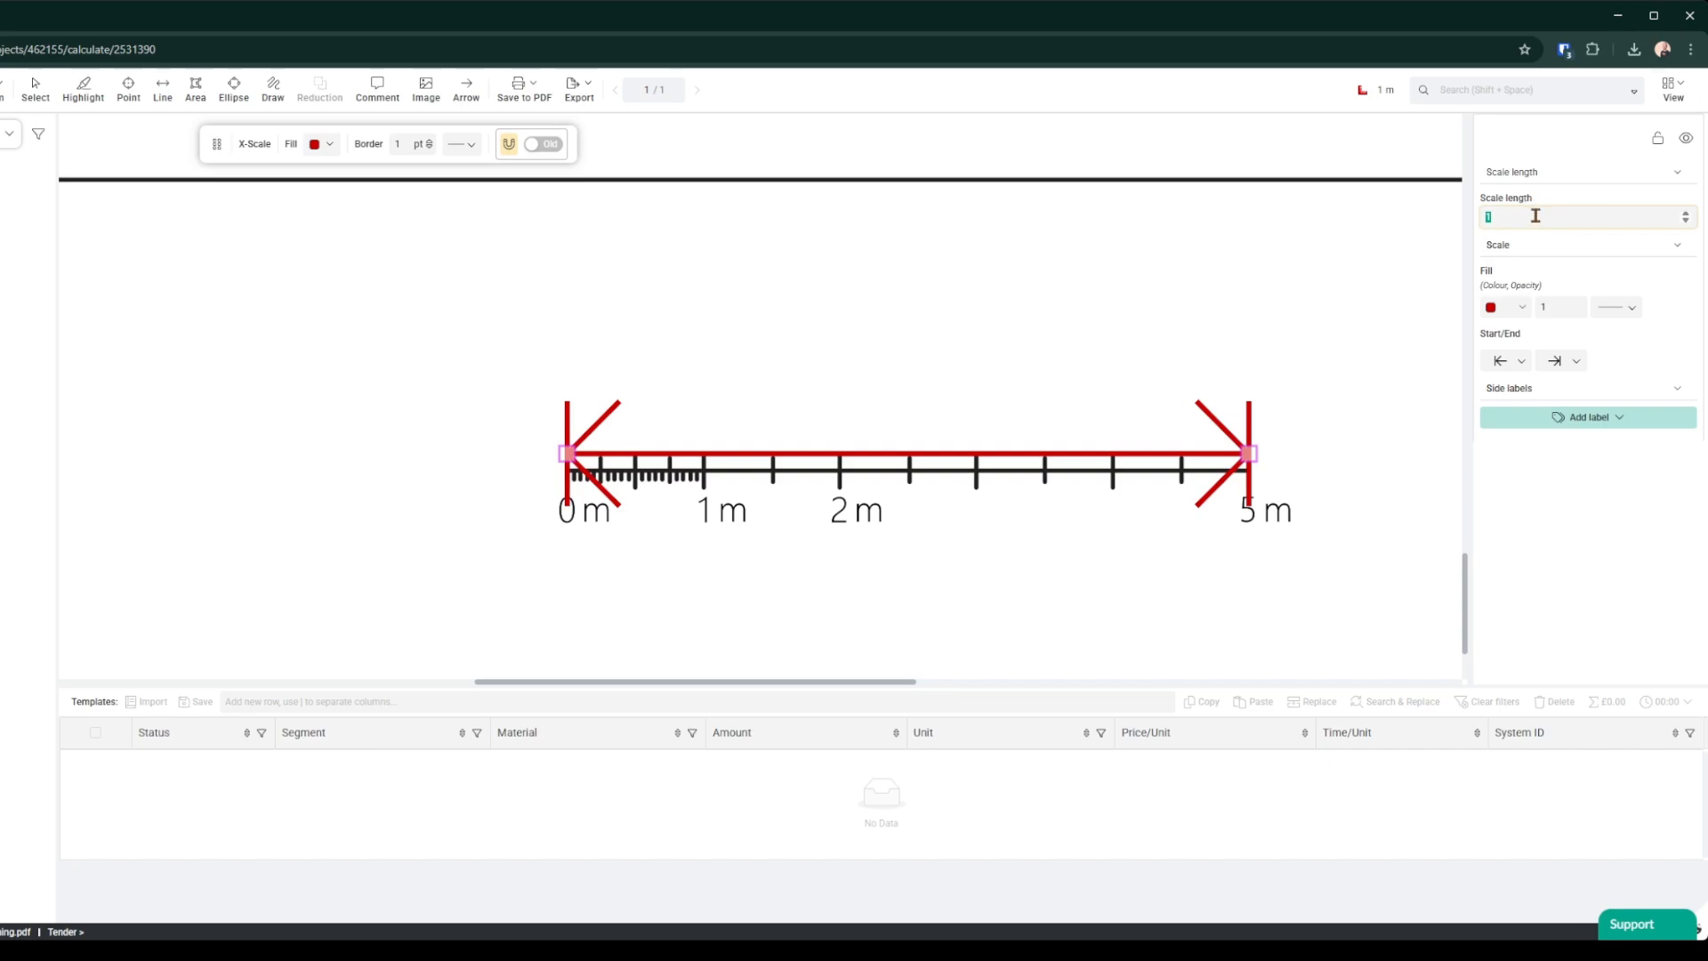
text(5)
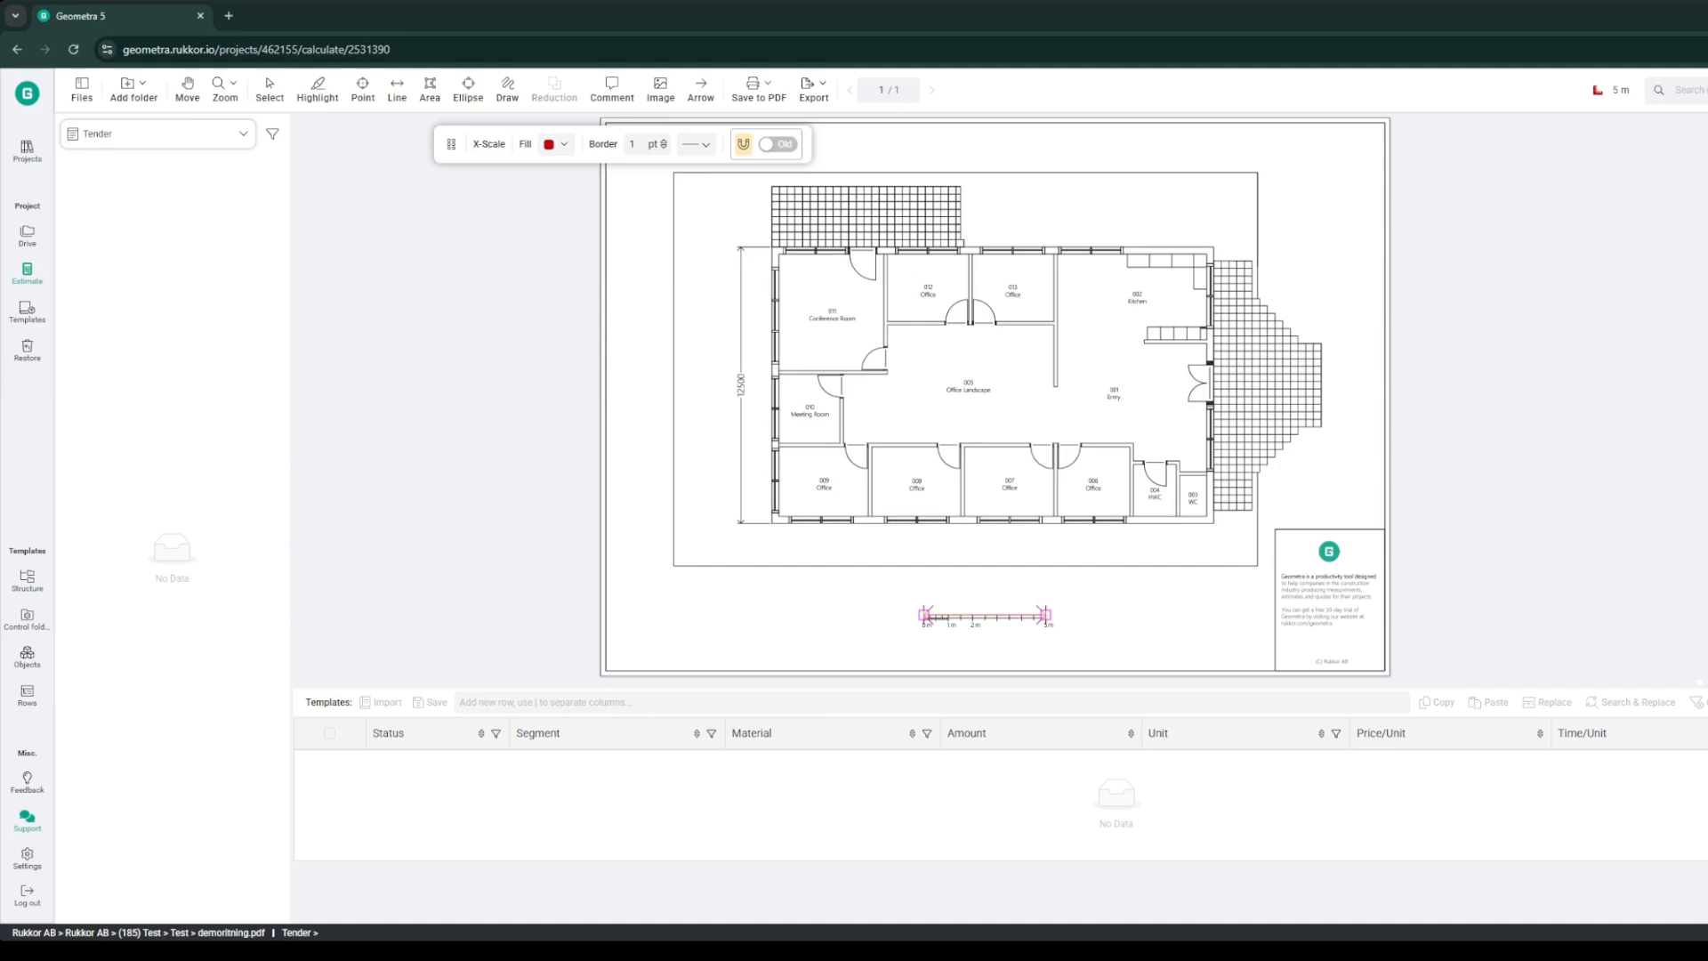
Step: Add a top-level folder named First floor
mouse_move(134, 91)
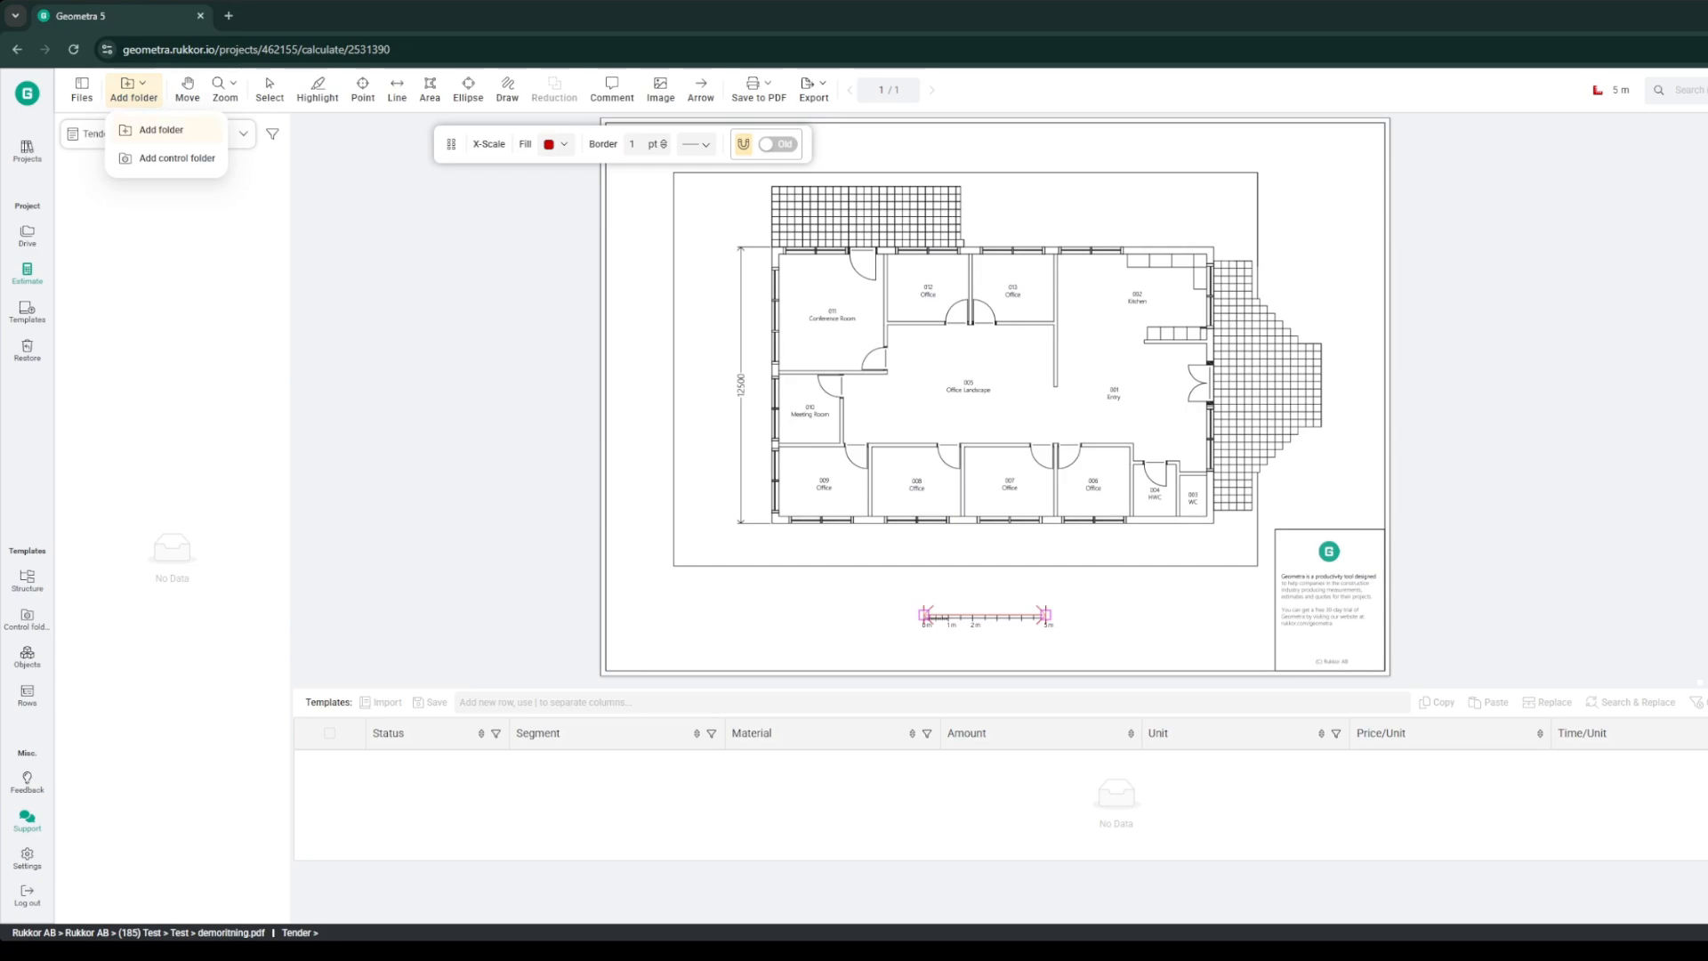
click(144, 129)
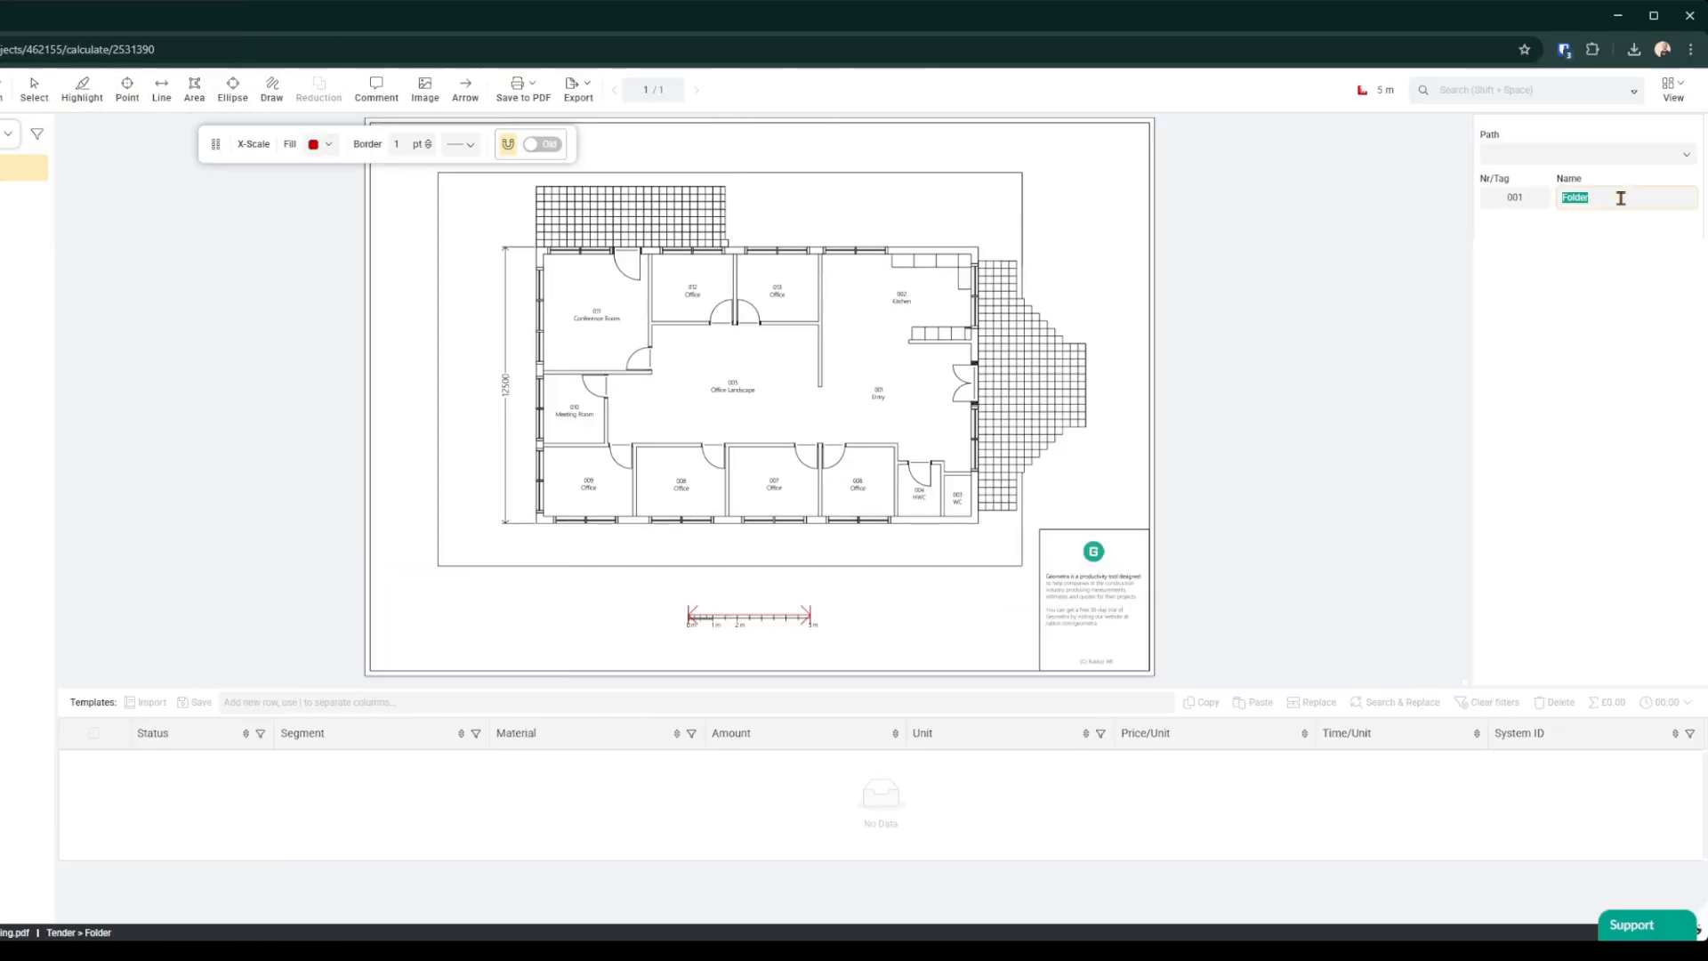
text(First floor)
key(Return)
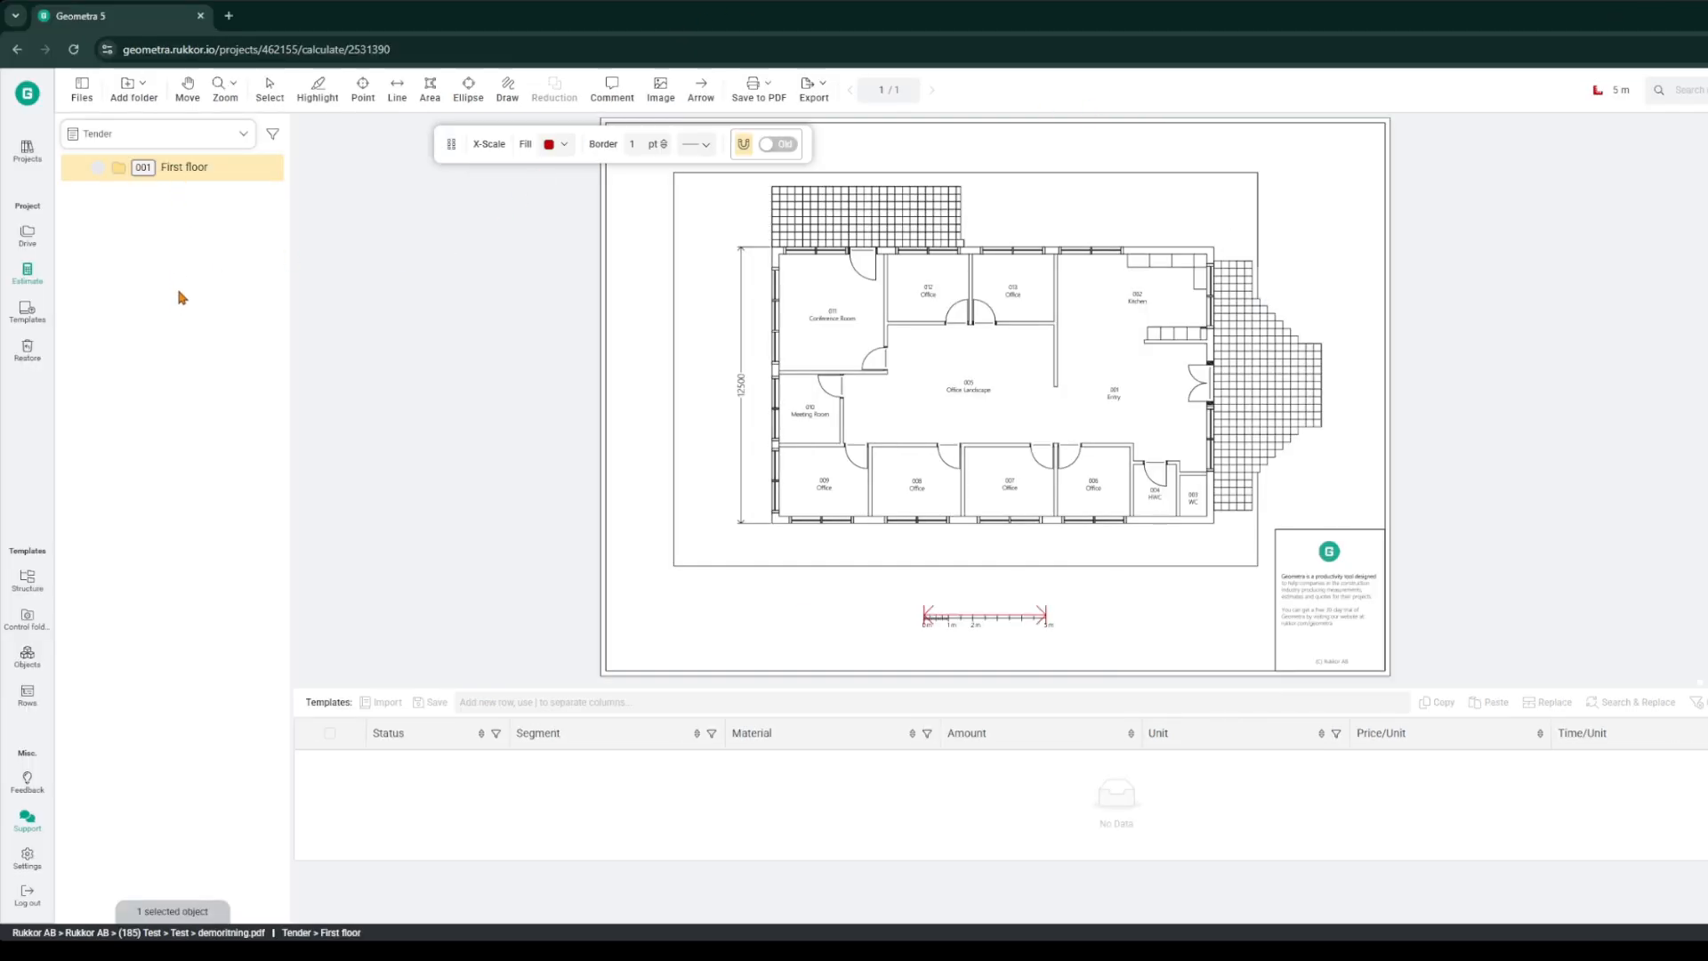
Step: Add a subfolder named Offices inside First floor
right_click(186, 172)
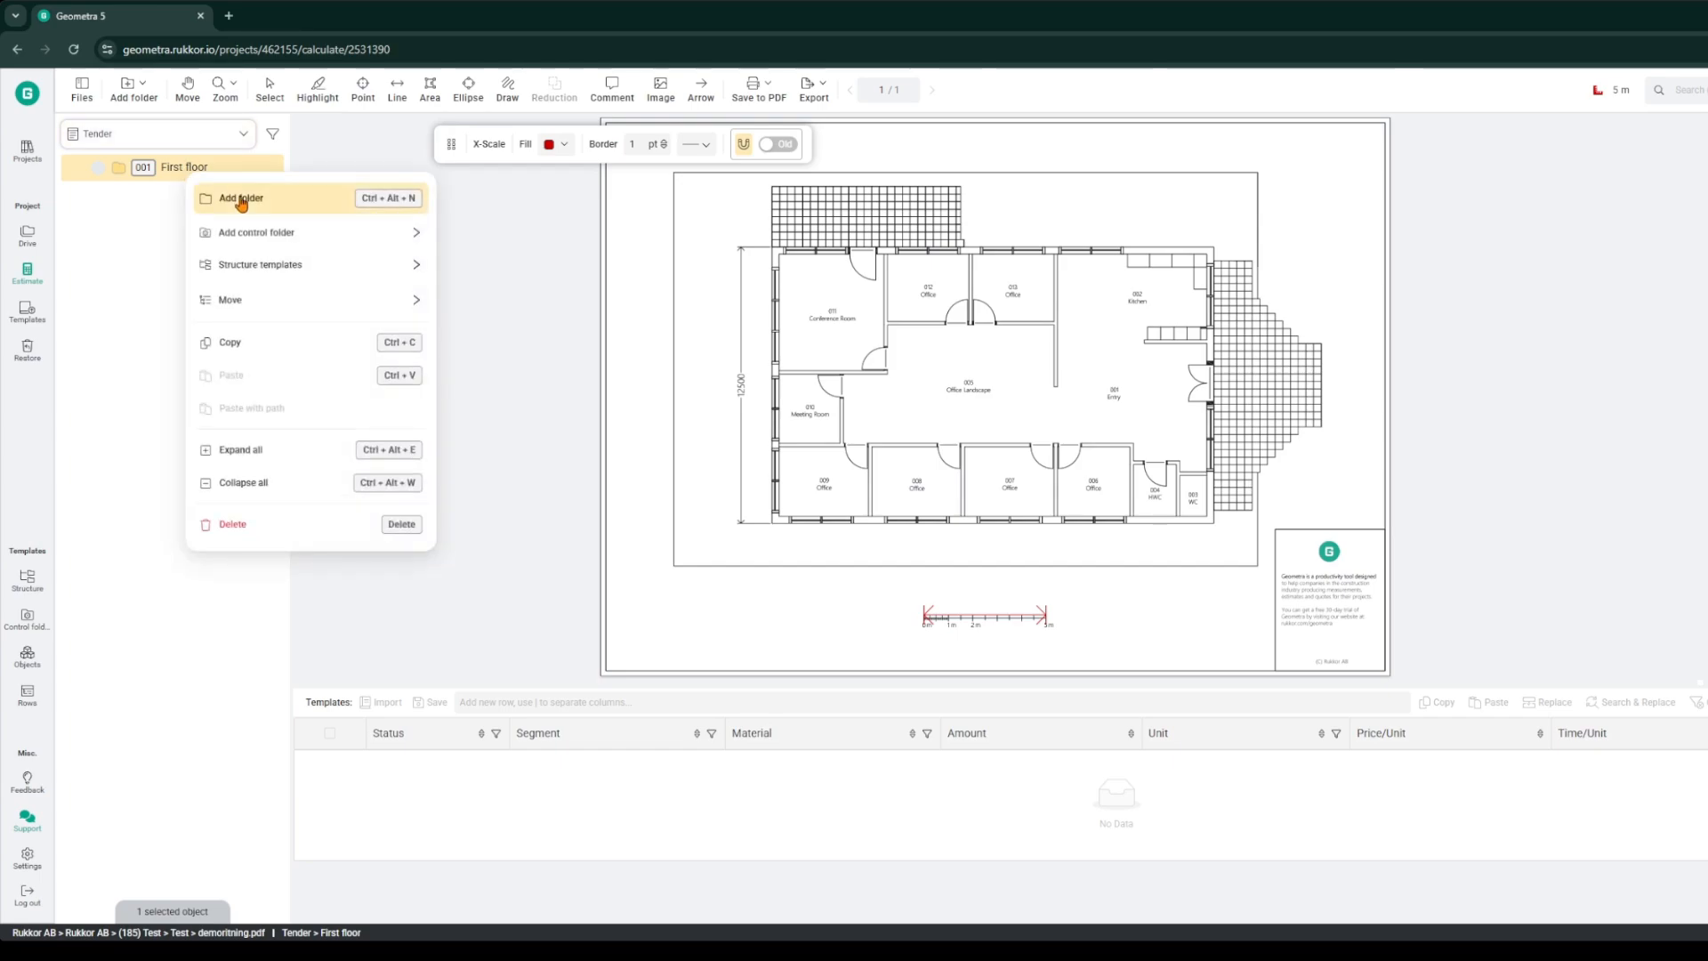
click(233, 198)
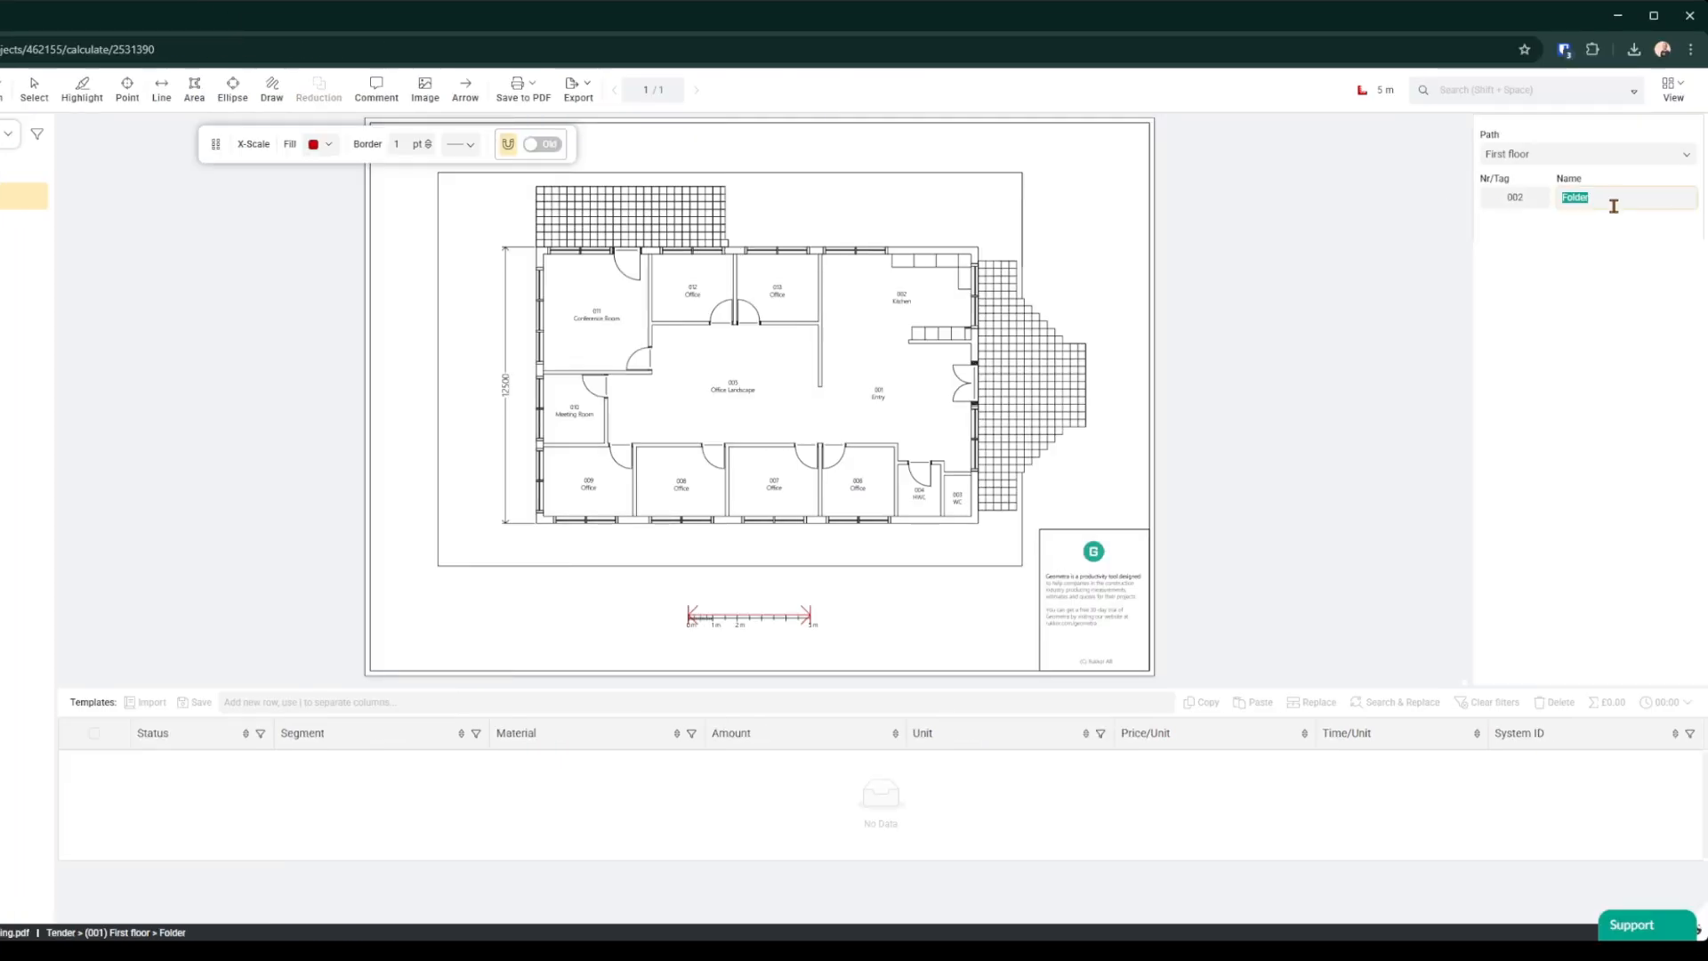
text(Offices)
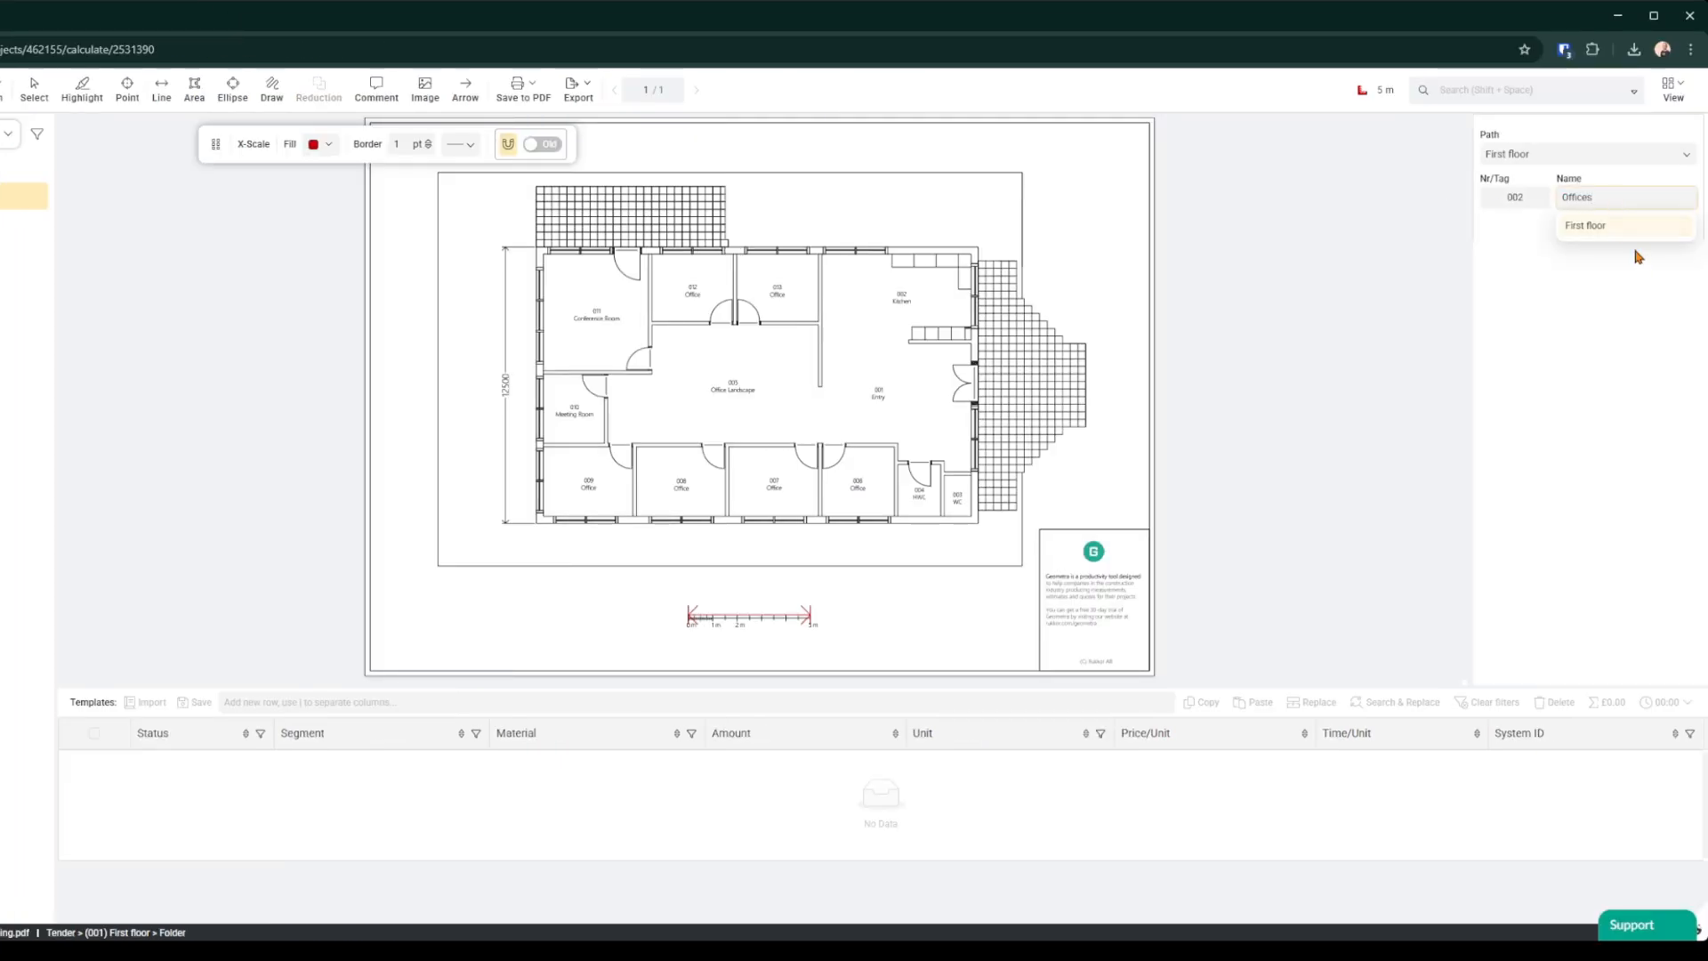
key(Return)
Step: Add two more subfolders under First floor named Interior Walls and Doors
right_click(184, 171)
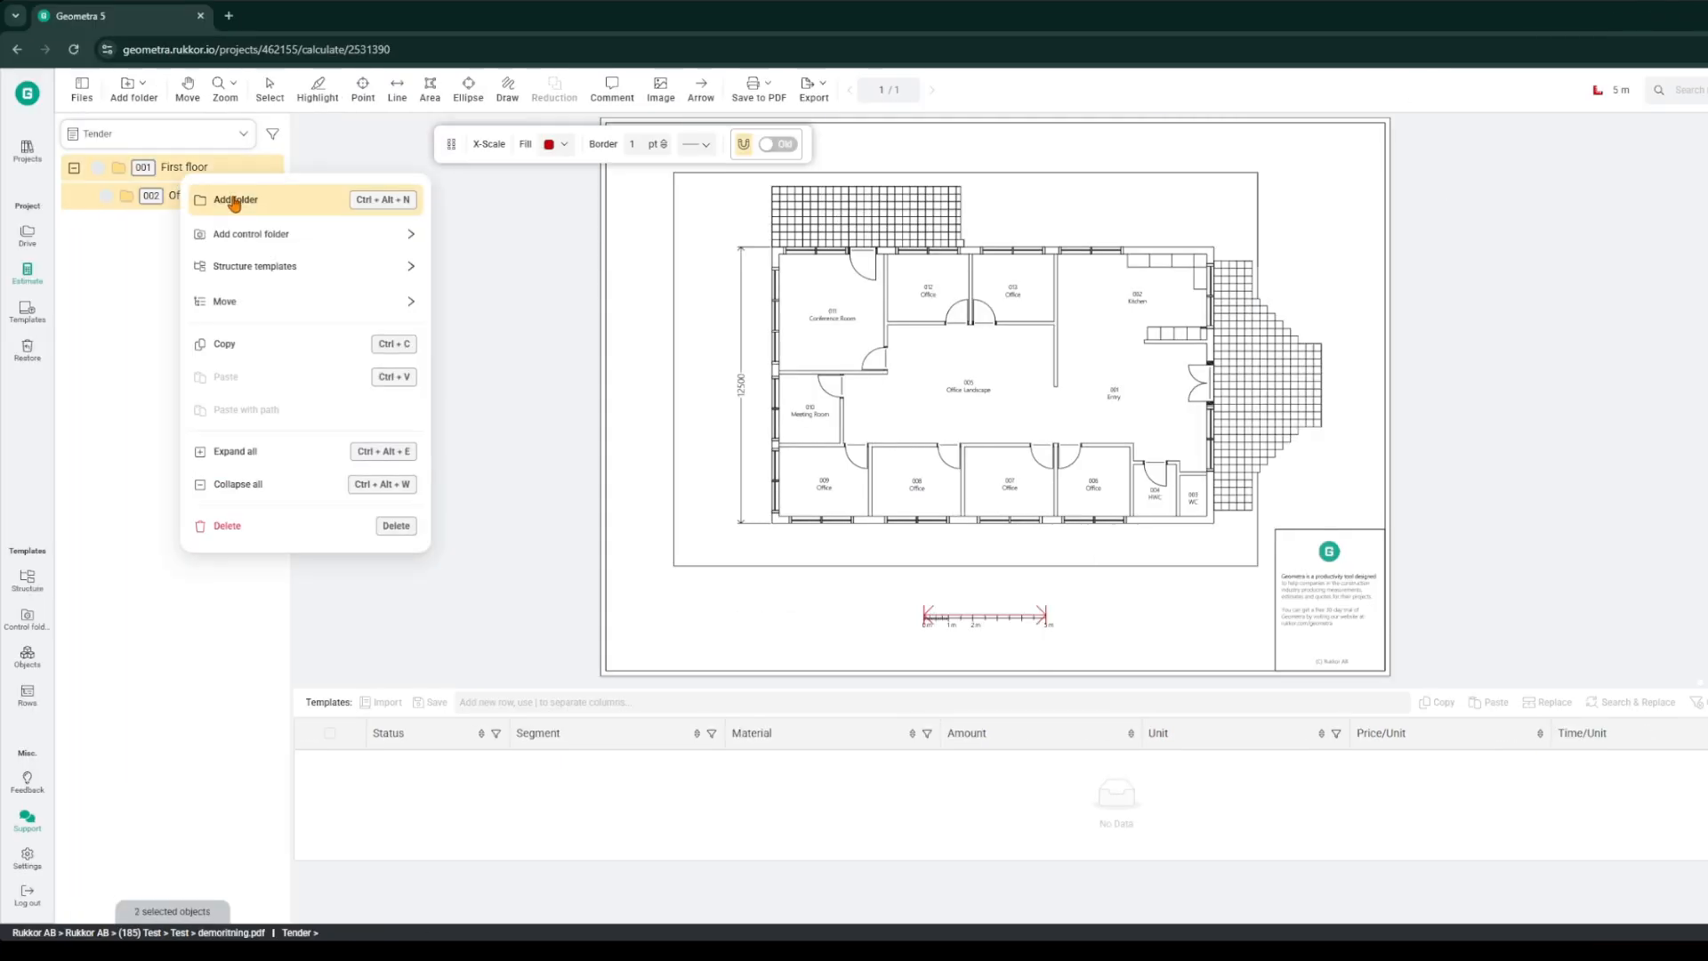
click(233, 198)
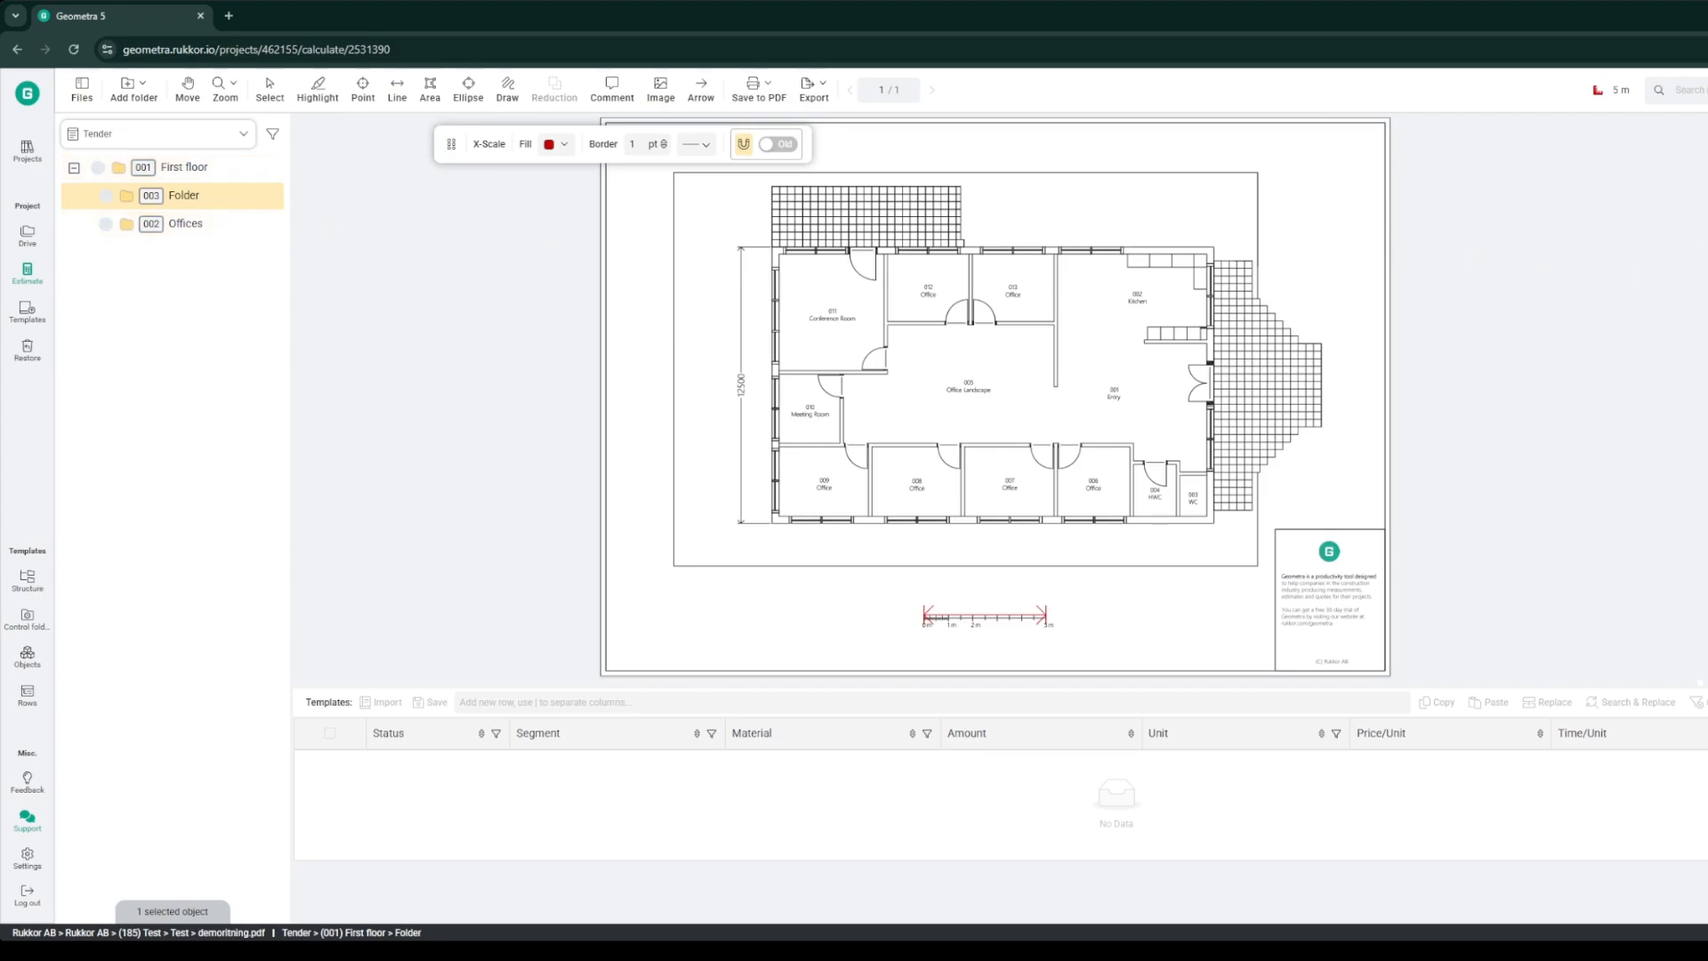
key(Return)
click(181, 169)
right_click(183, 171)
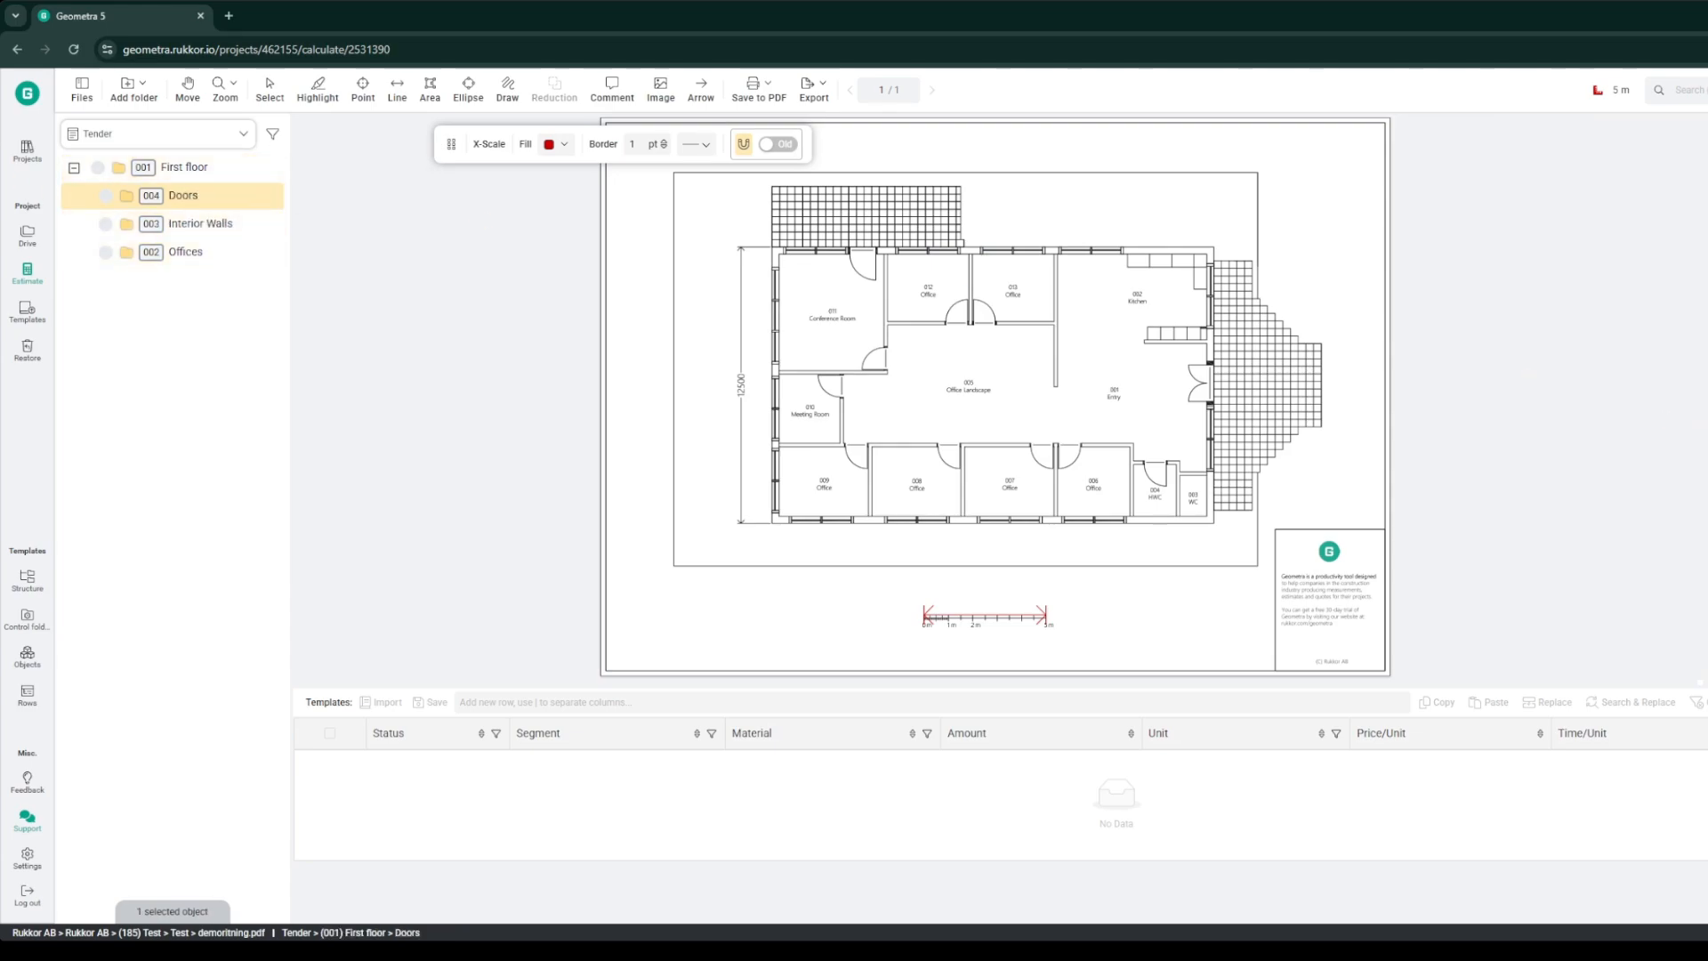
click(166, 331)
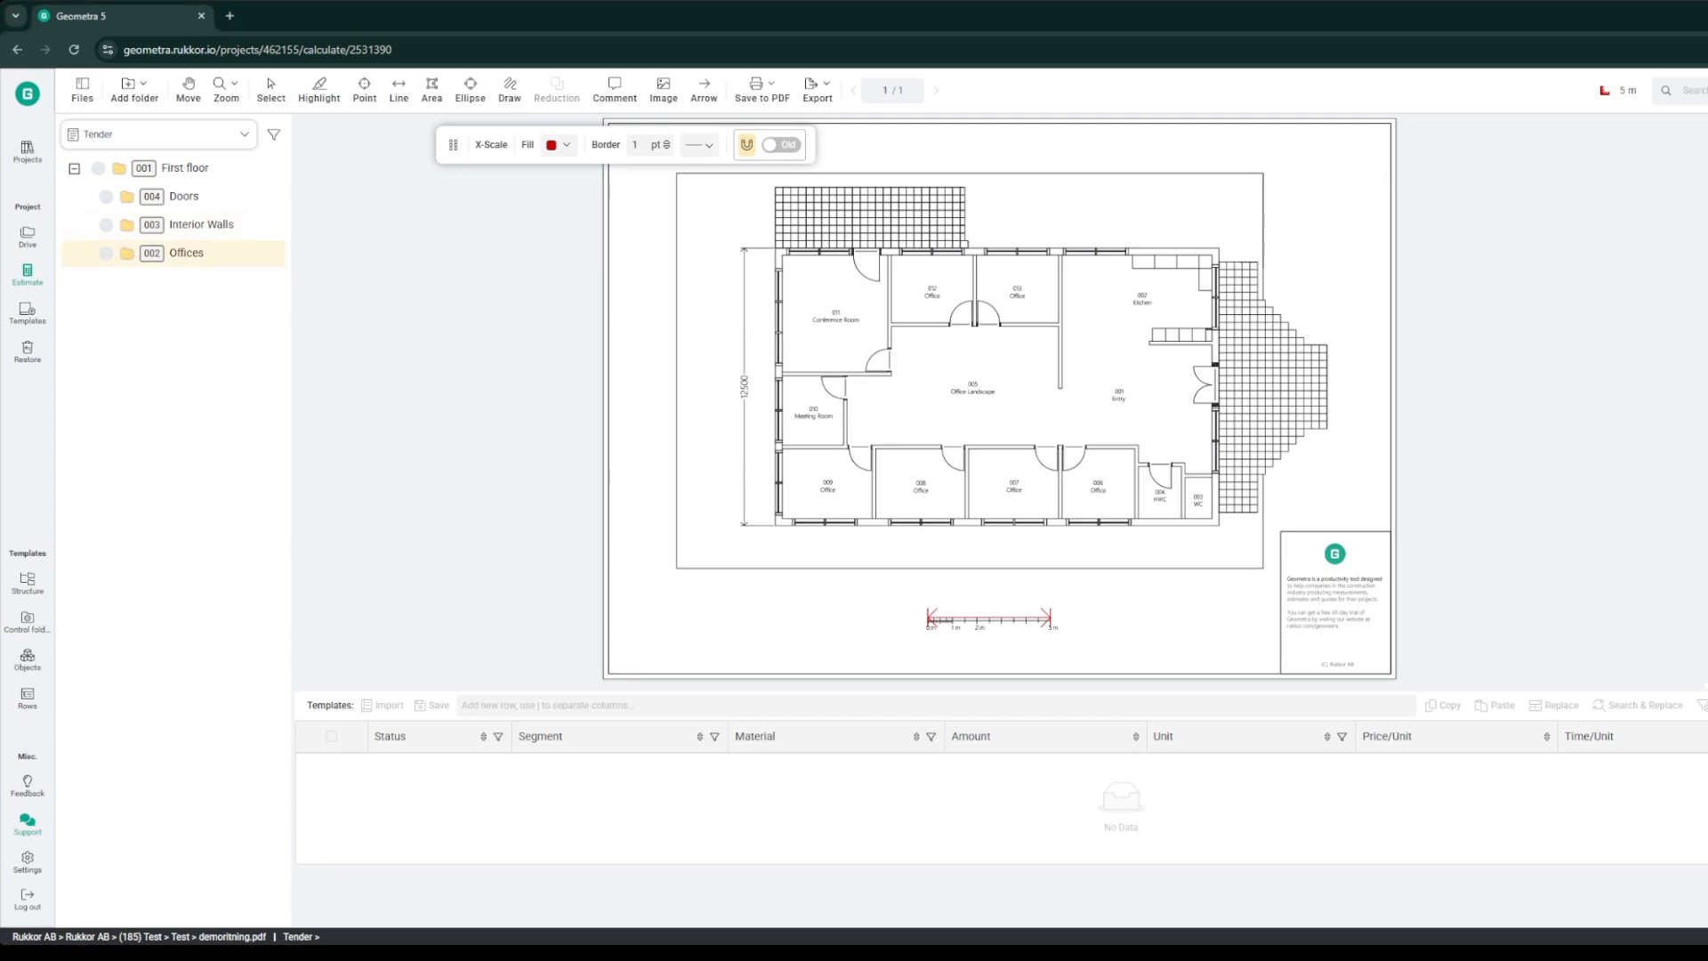
Step: Select the Offices folder and draw a rectangular area over the Conference Room, about 4.8 by 4.3 m
click(192, 253)
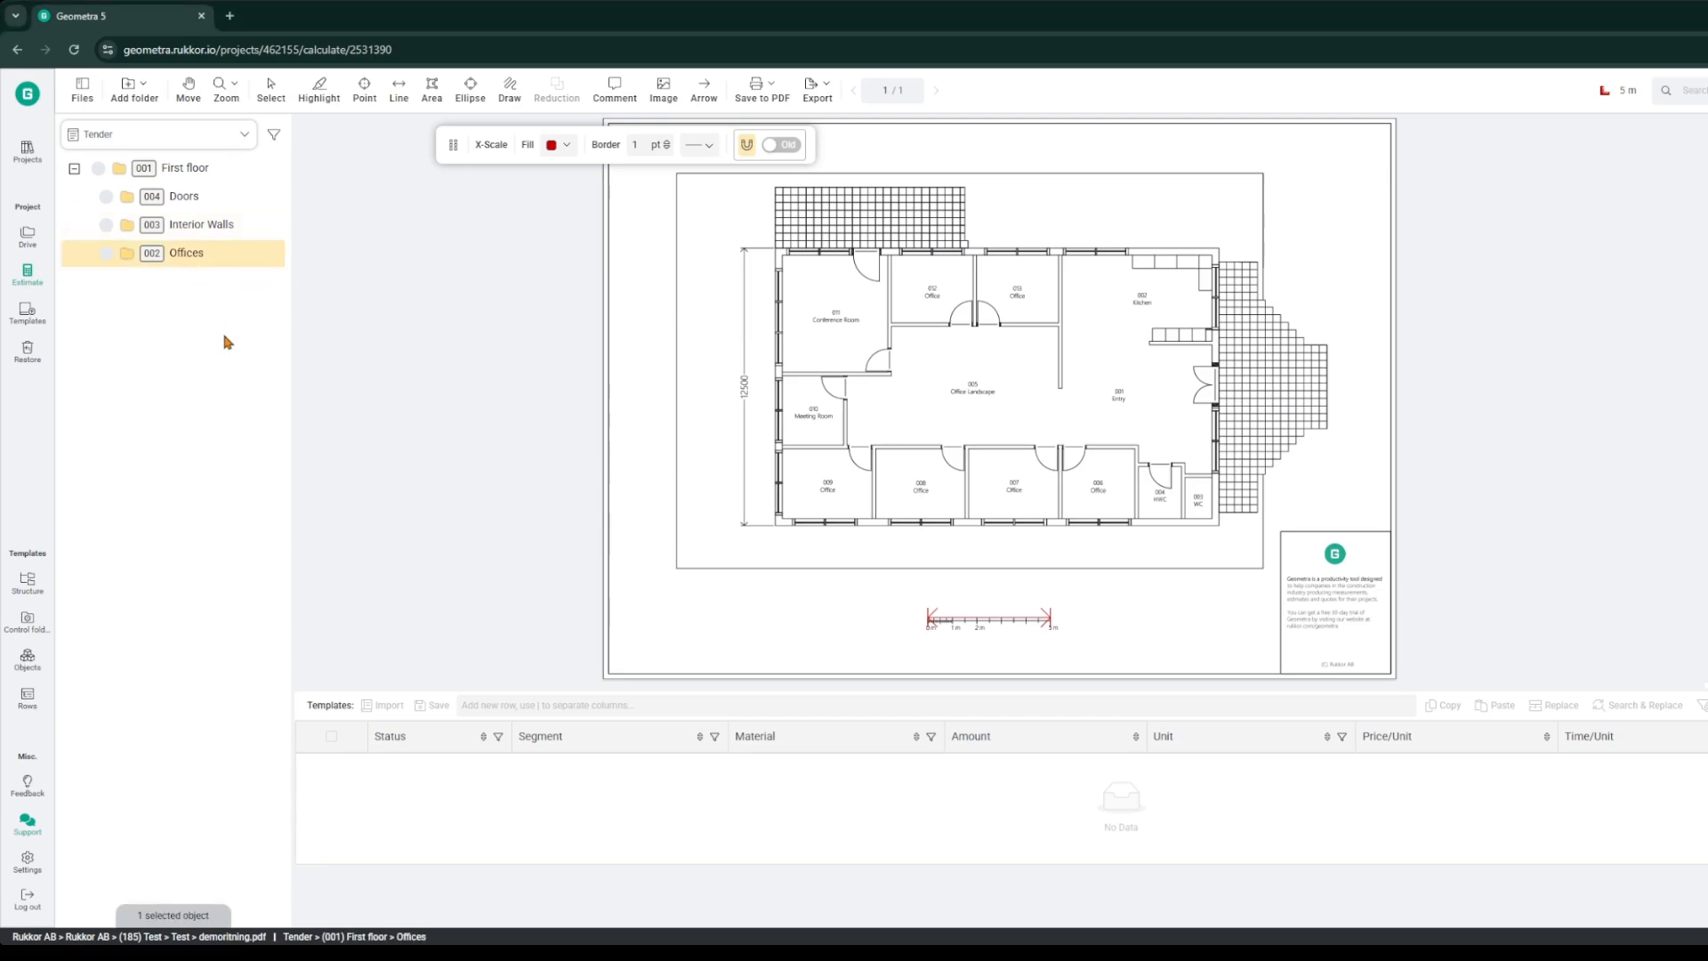
ctrl+scroll(845, 323, up, 3)
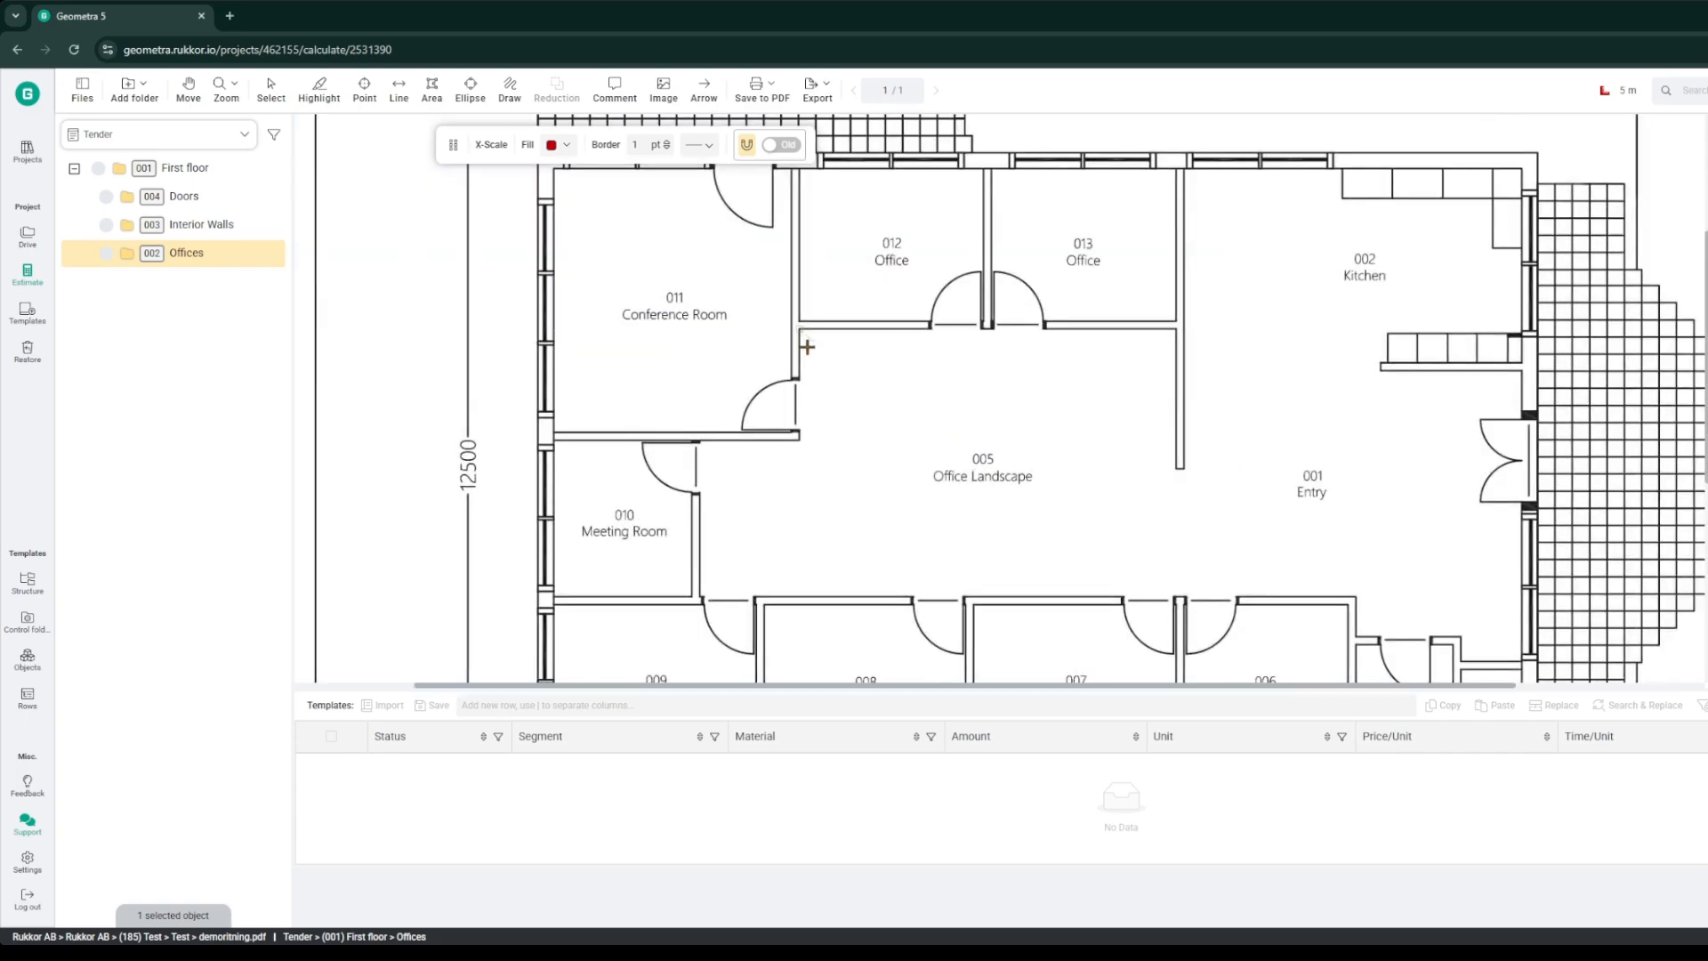
scroll(802, 352, up, 1)
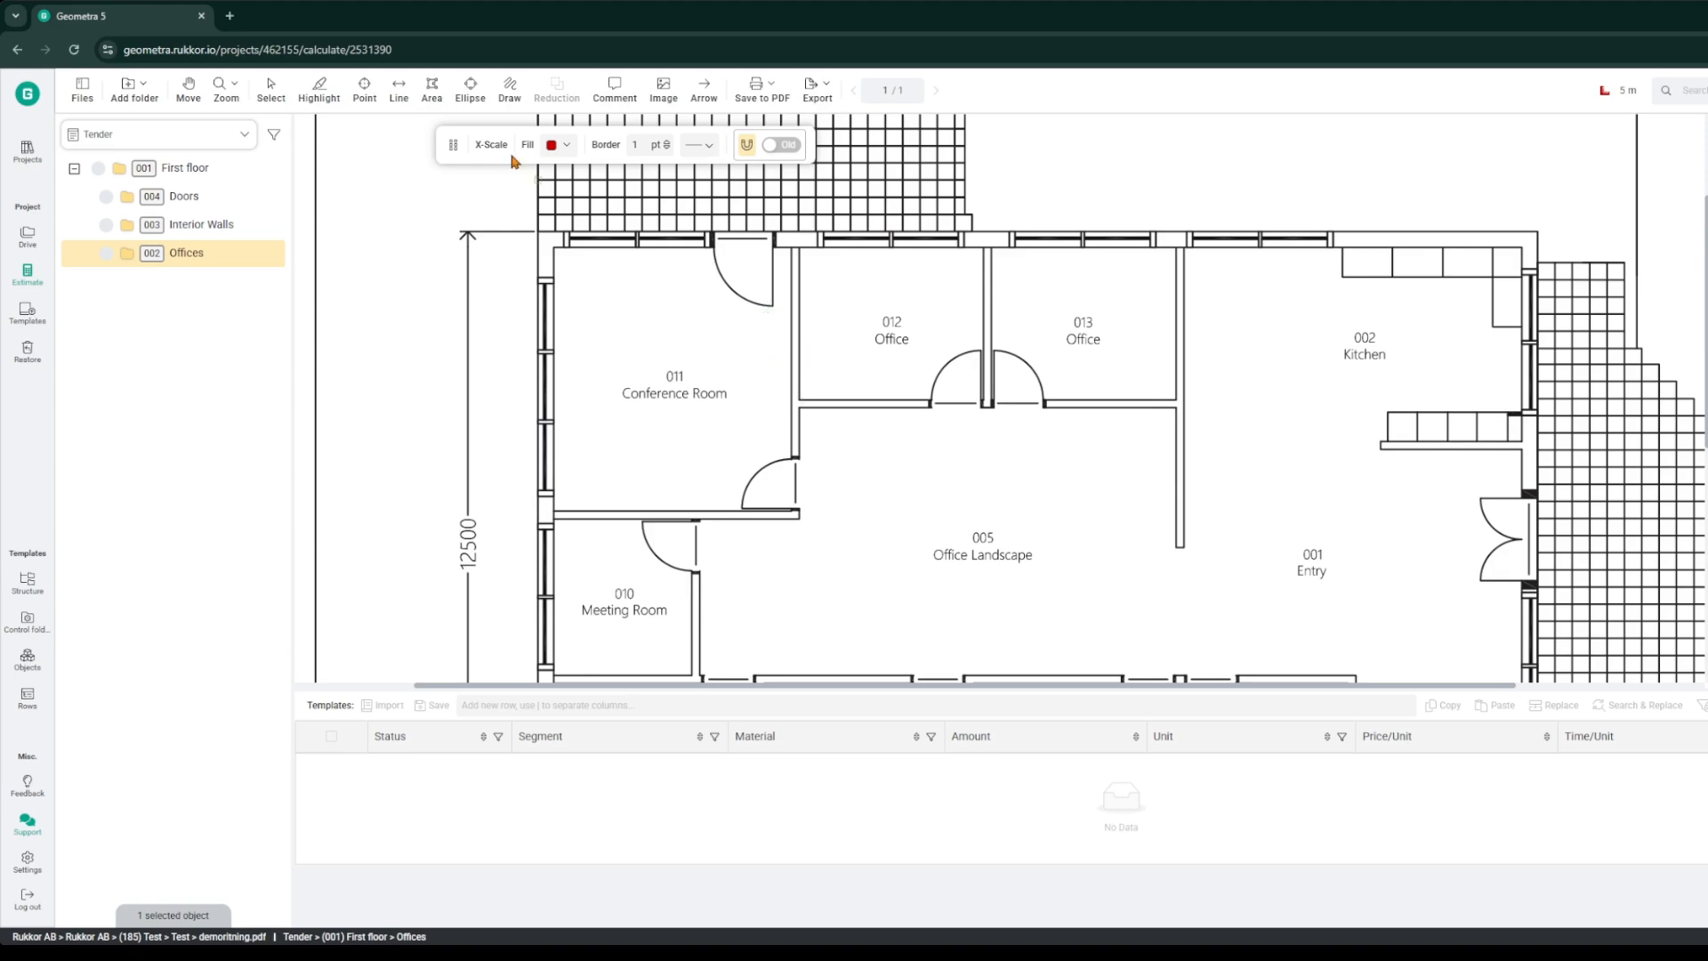
click(432, 89)
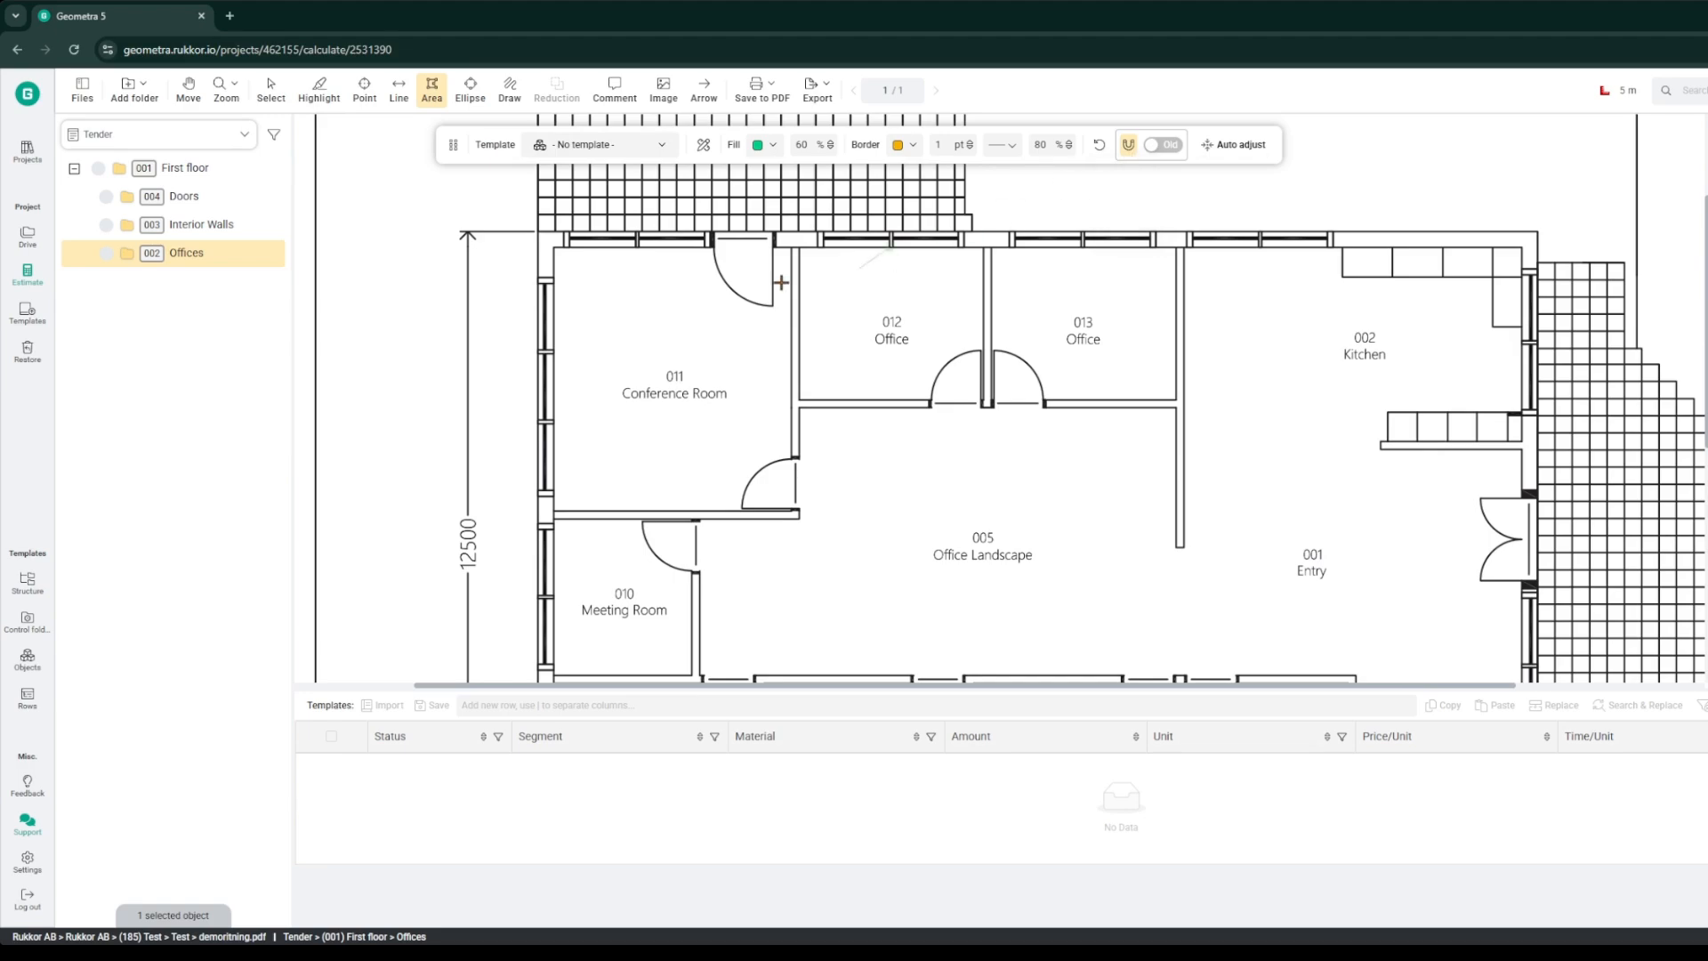
scroll(551, 247, up, 3)
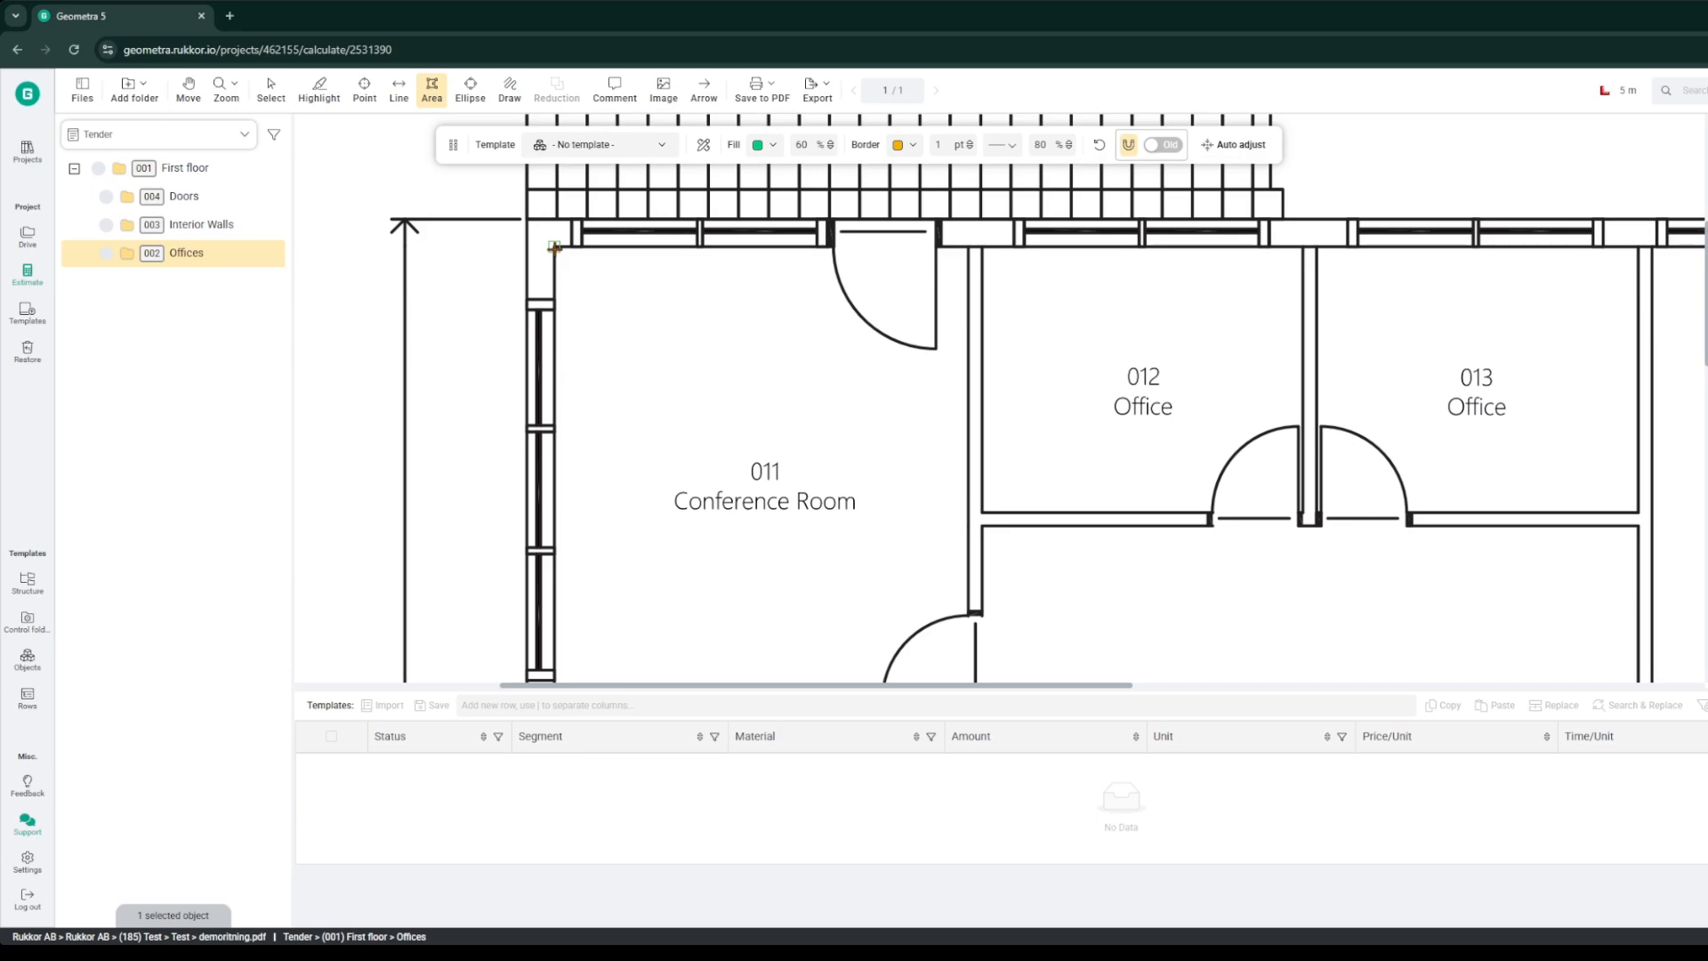
click(552, 247)
scroll(711, 376, down, 3)
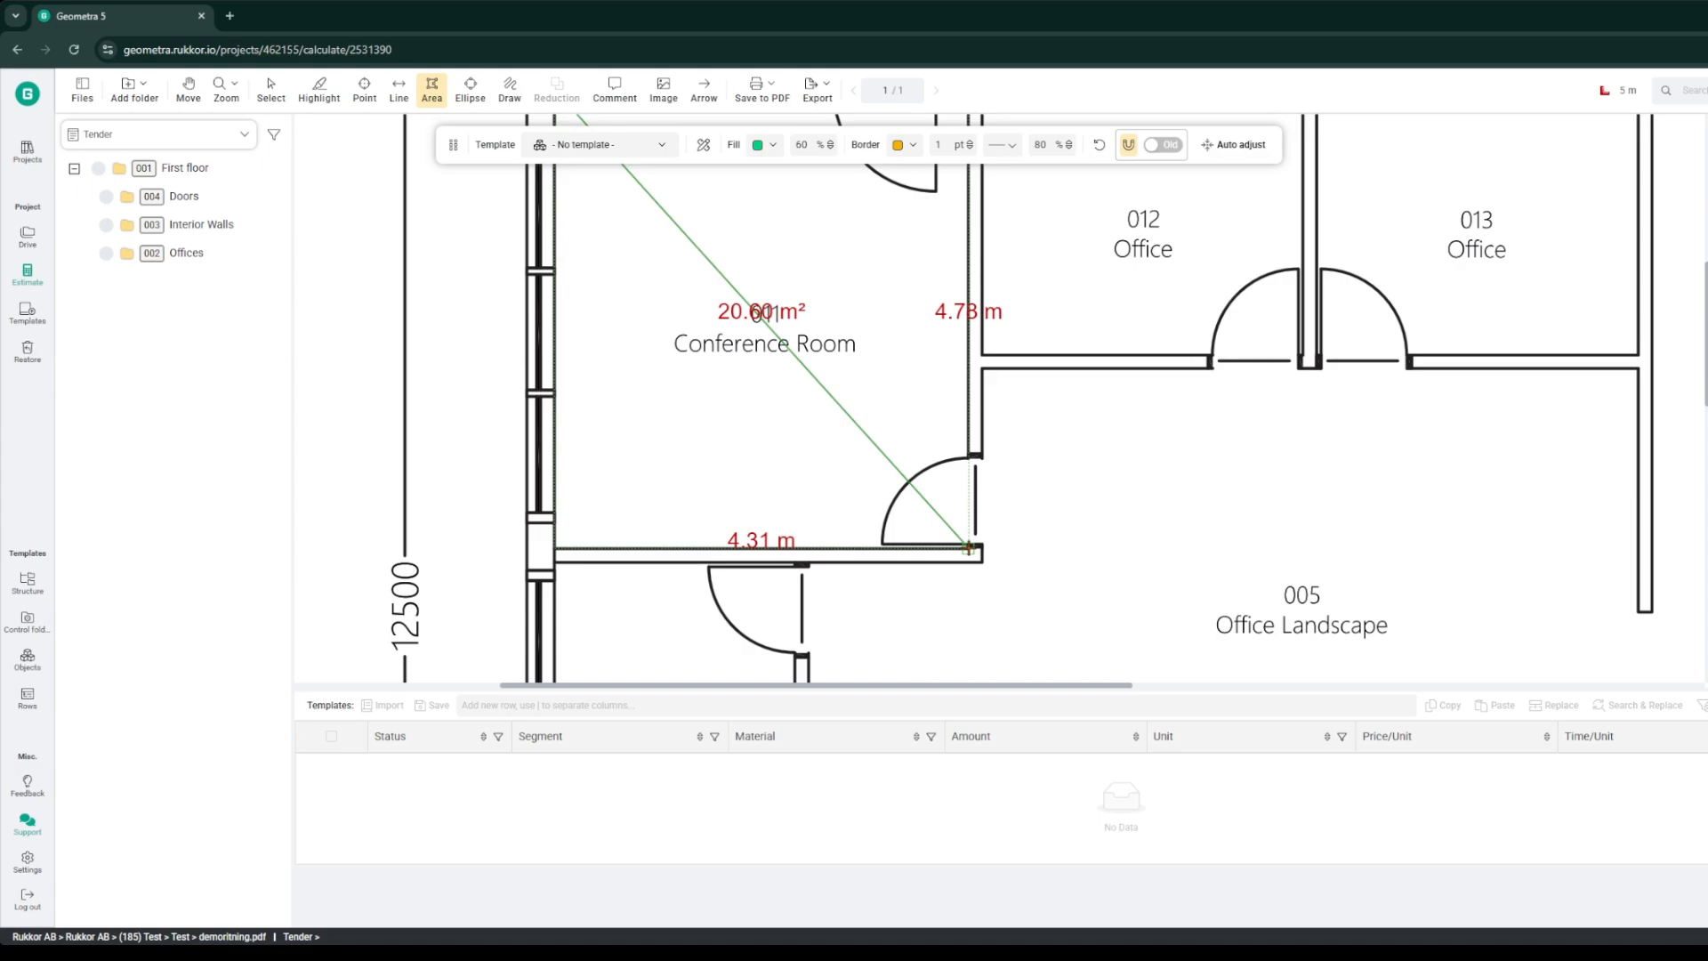
click(968, 548)
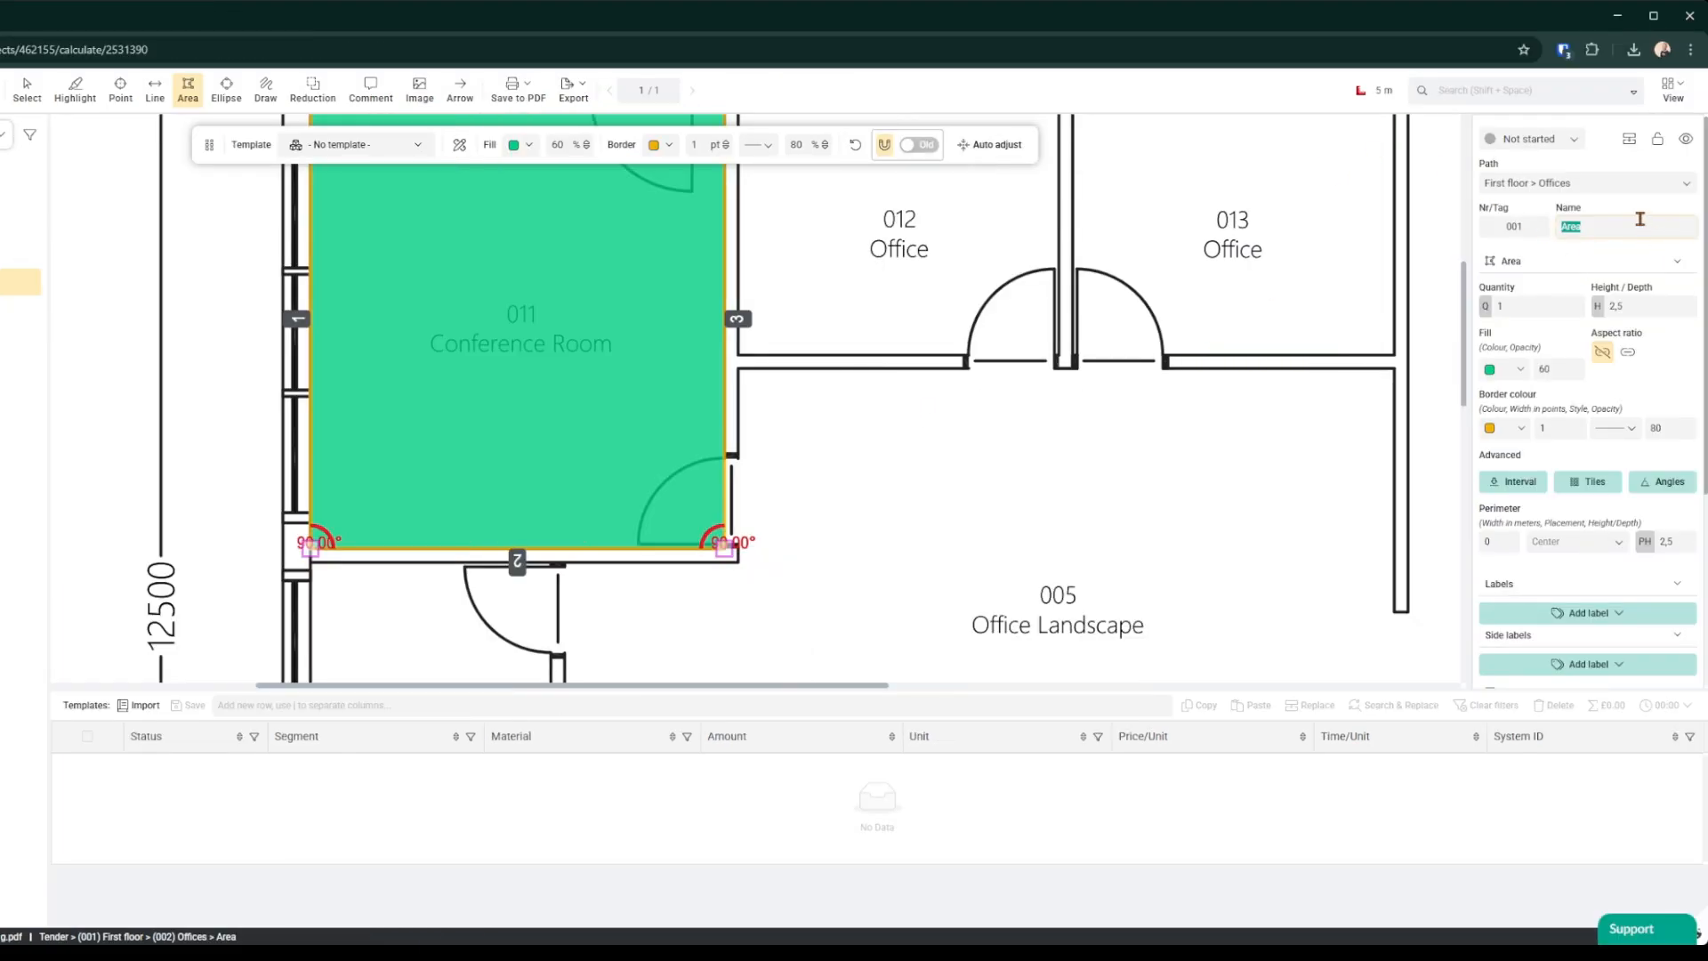
Step: Name the new area Office and review its area settings and gross values
text(Office)
click(1598, 259)
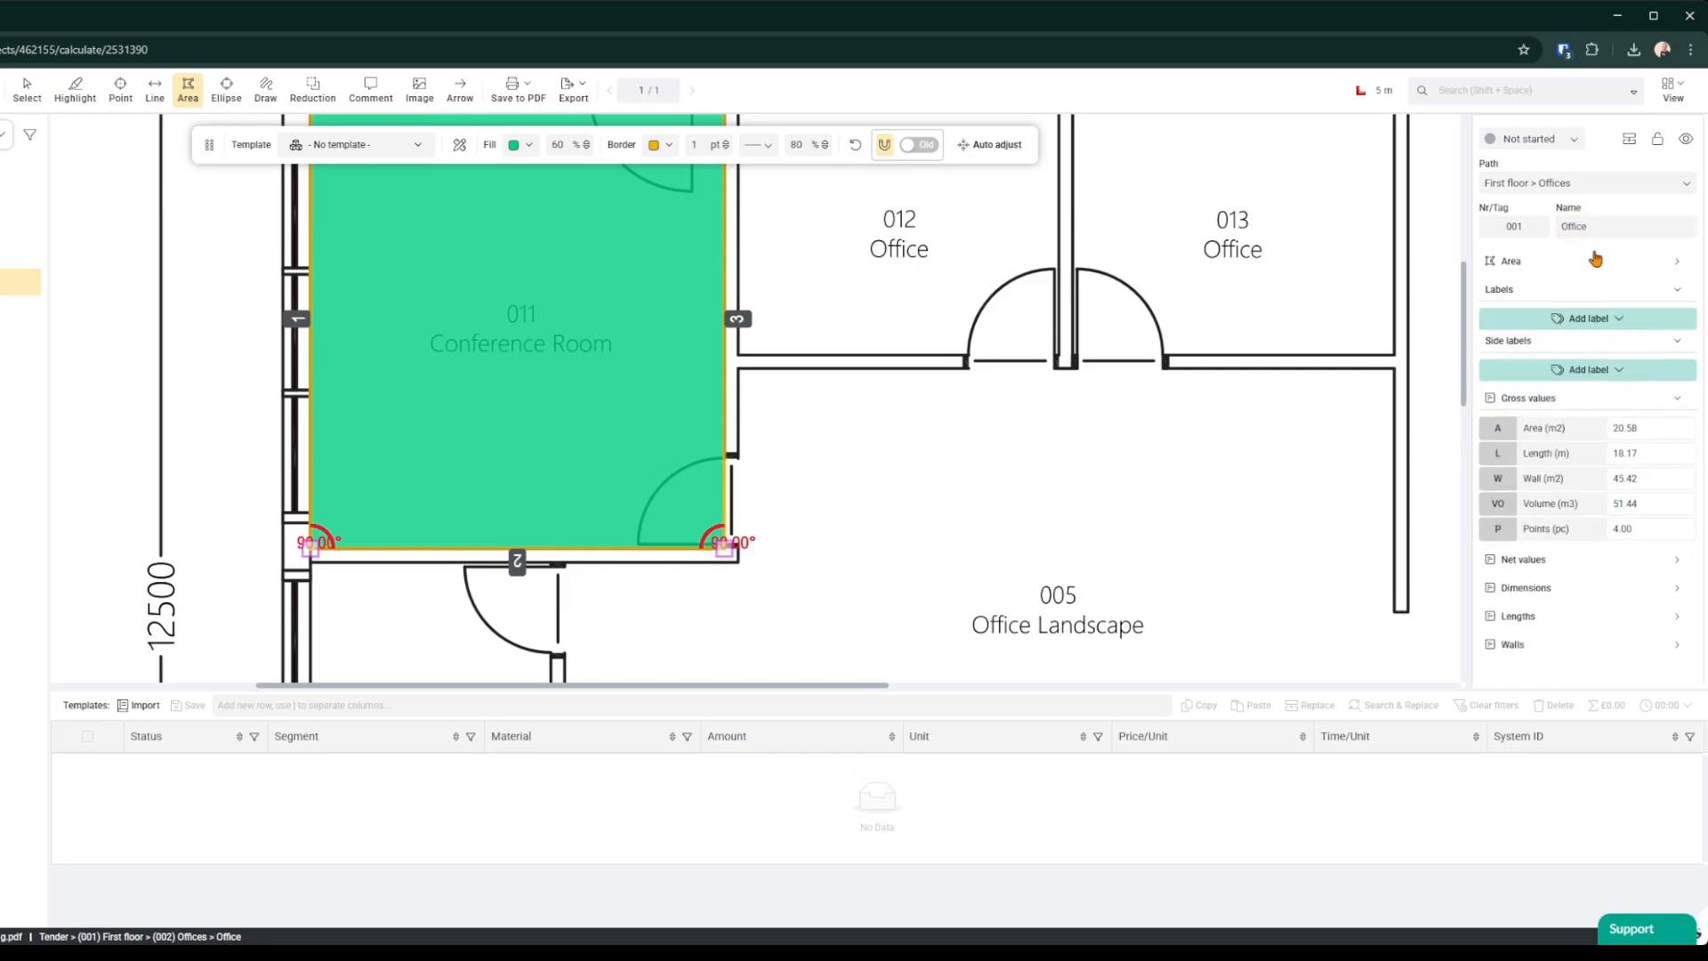
click(1598, 259)
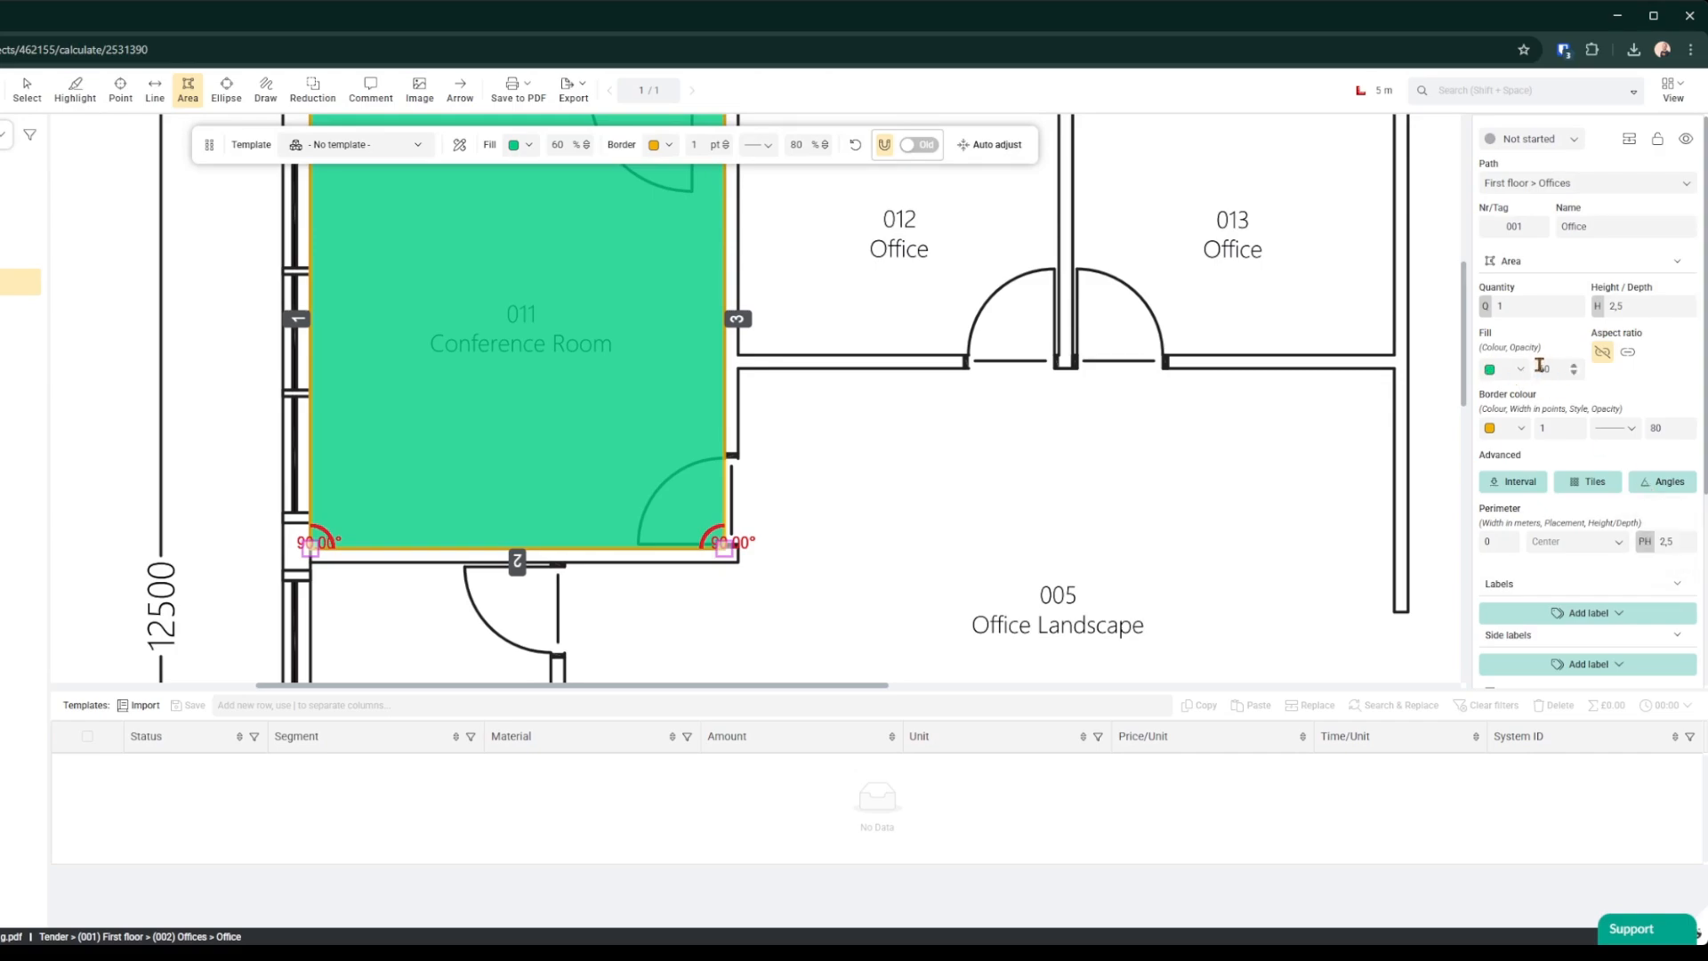
scroll(1664, 440, down, 2)
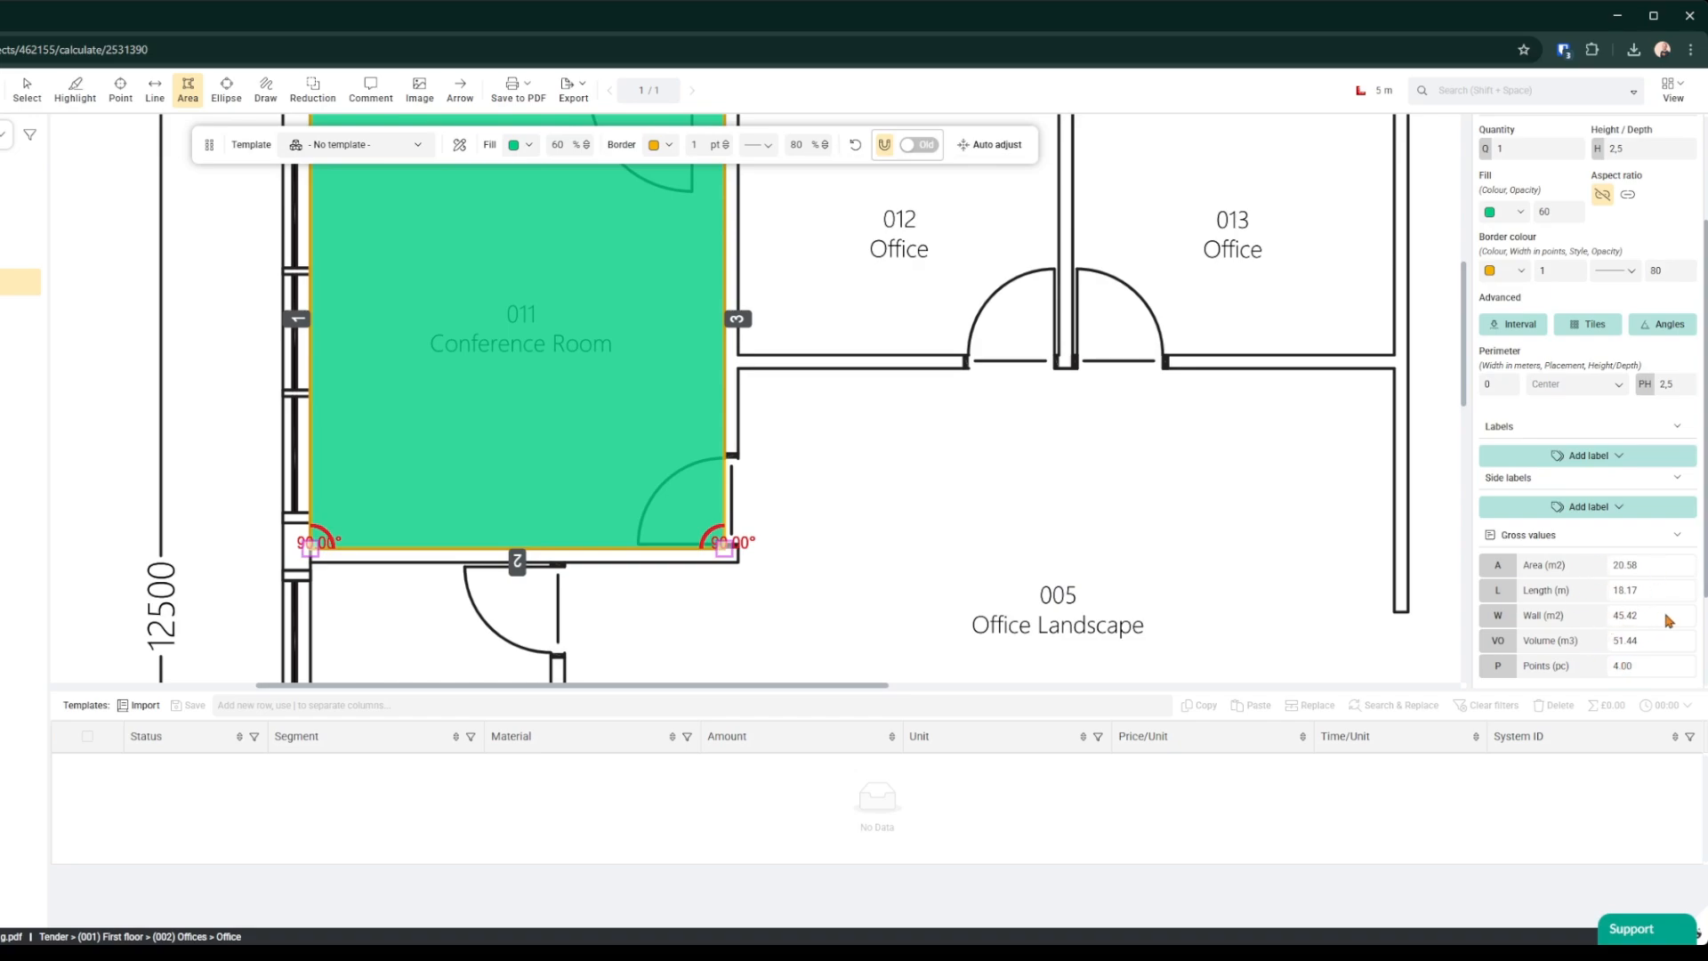
Step: Add an Area label to the Conference Room area
click(1611, 457)
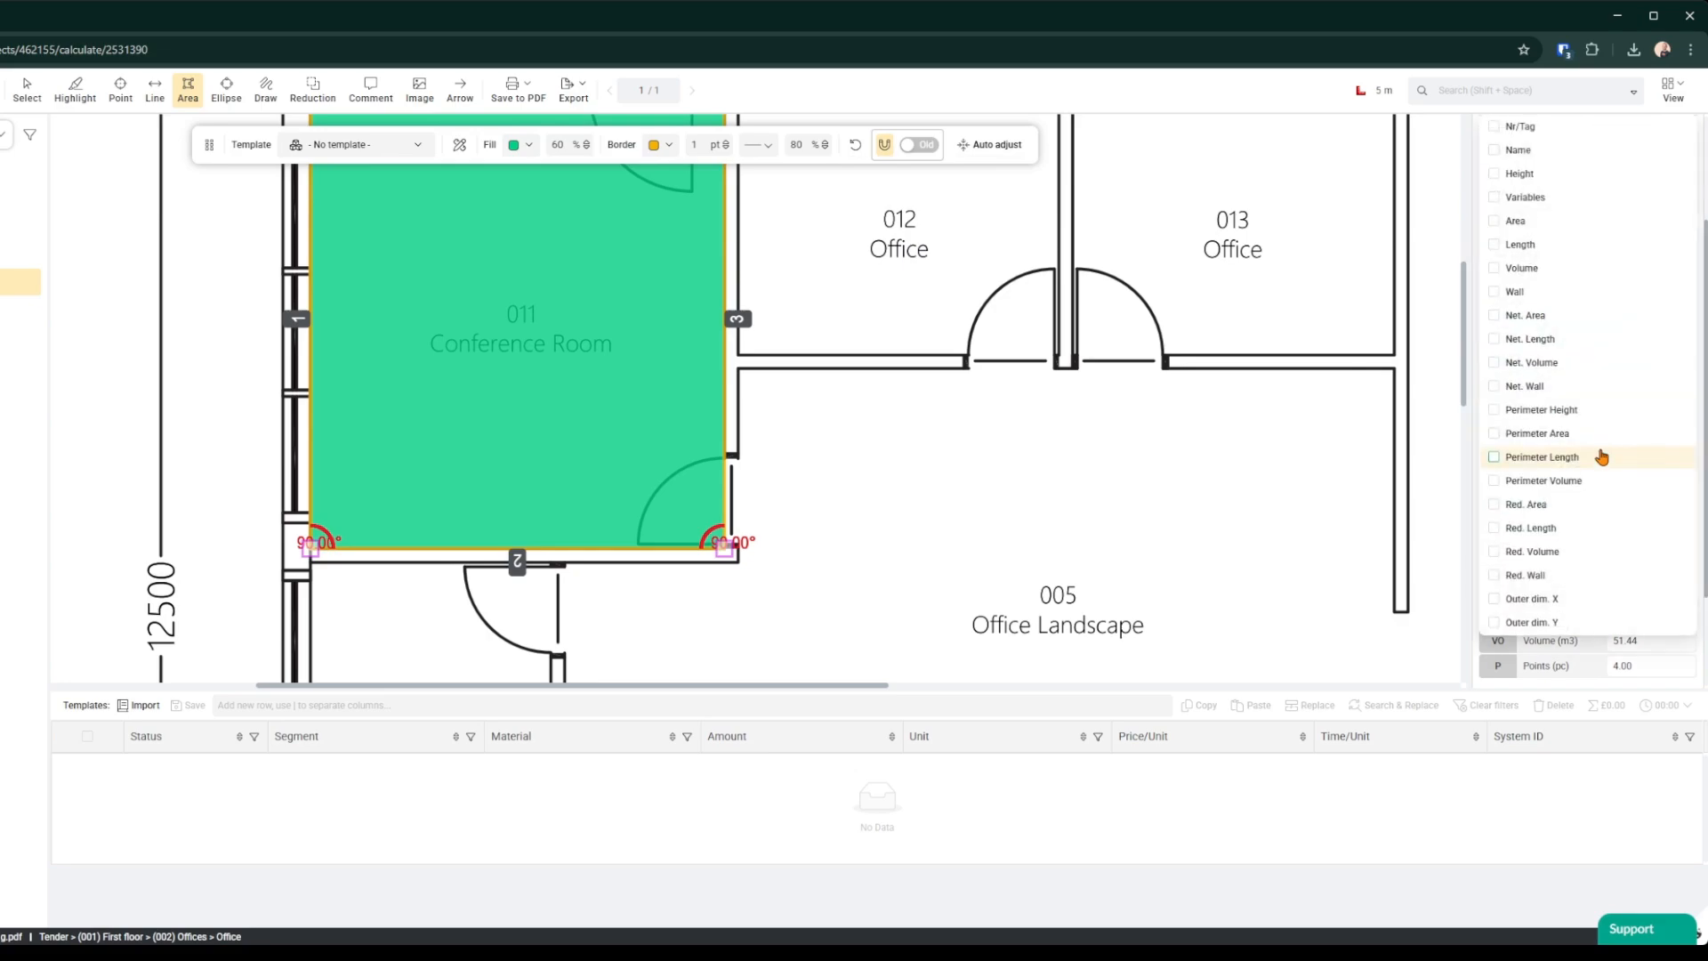
click(1496, 224)
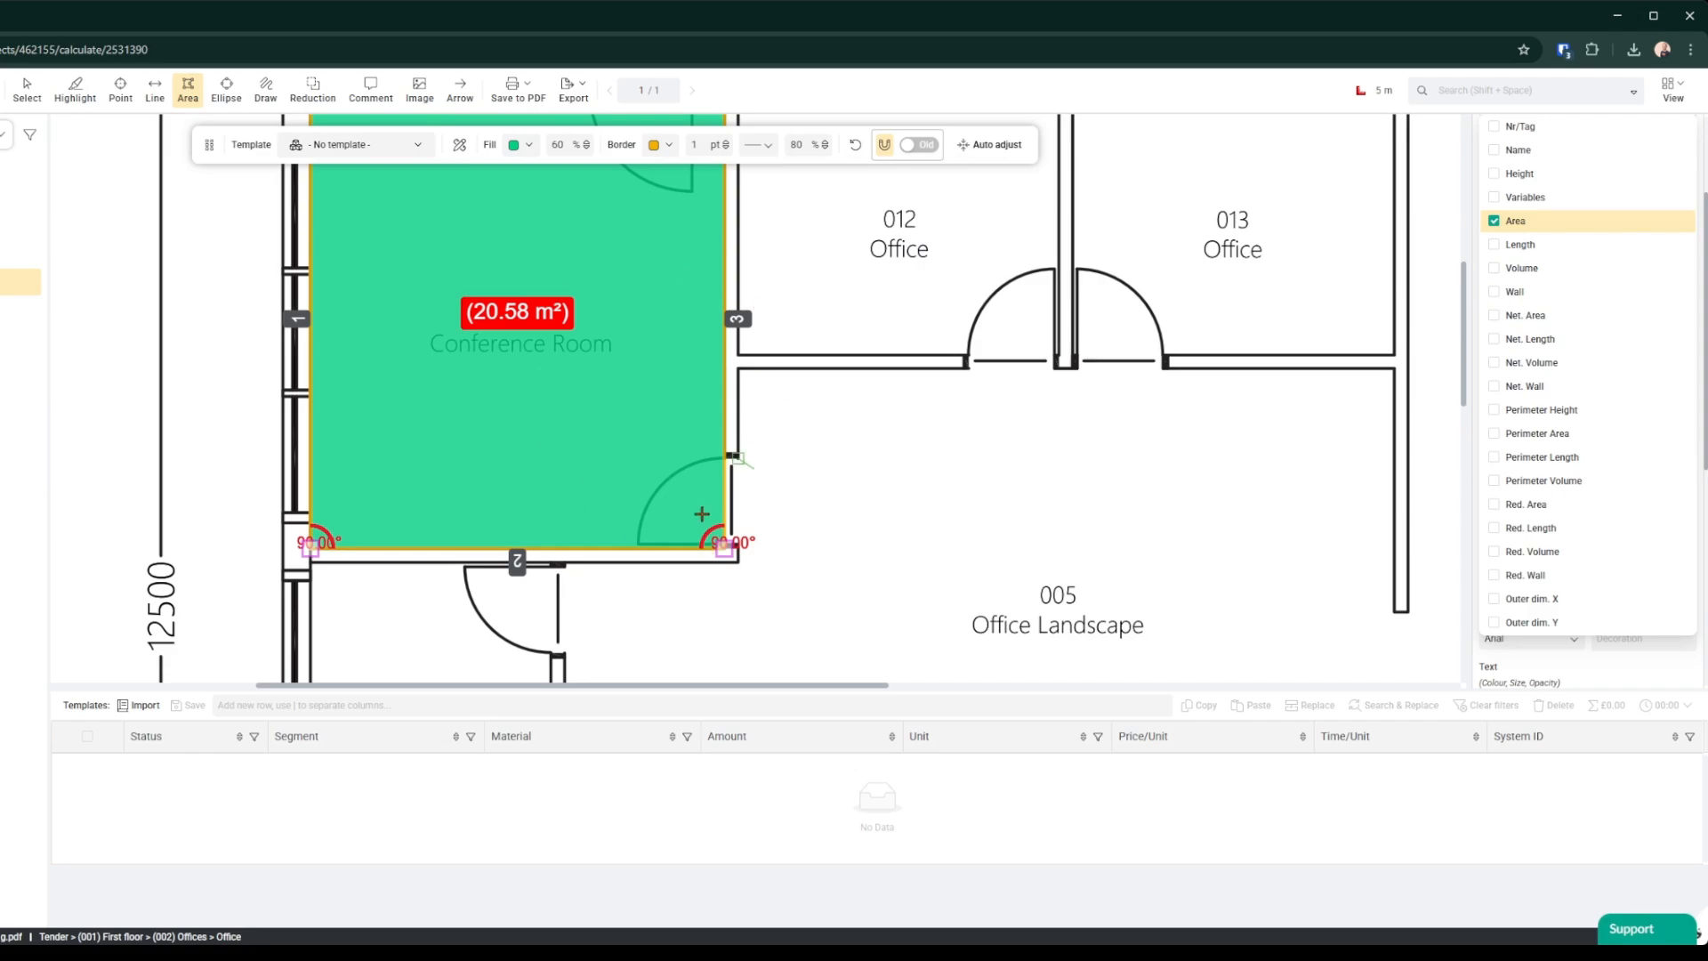
Step: Draw a second rectangular area over Office 012 in the Offices folder, about 3.3 m wide
scroll(604, 457, up, 1)
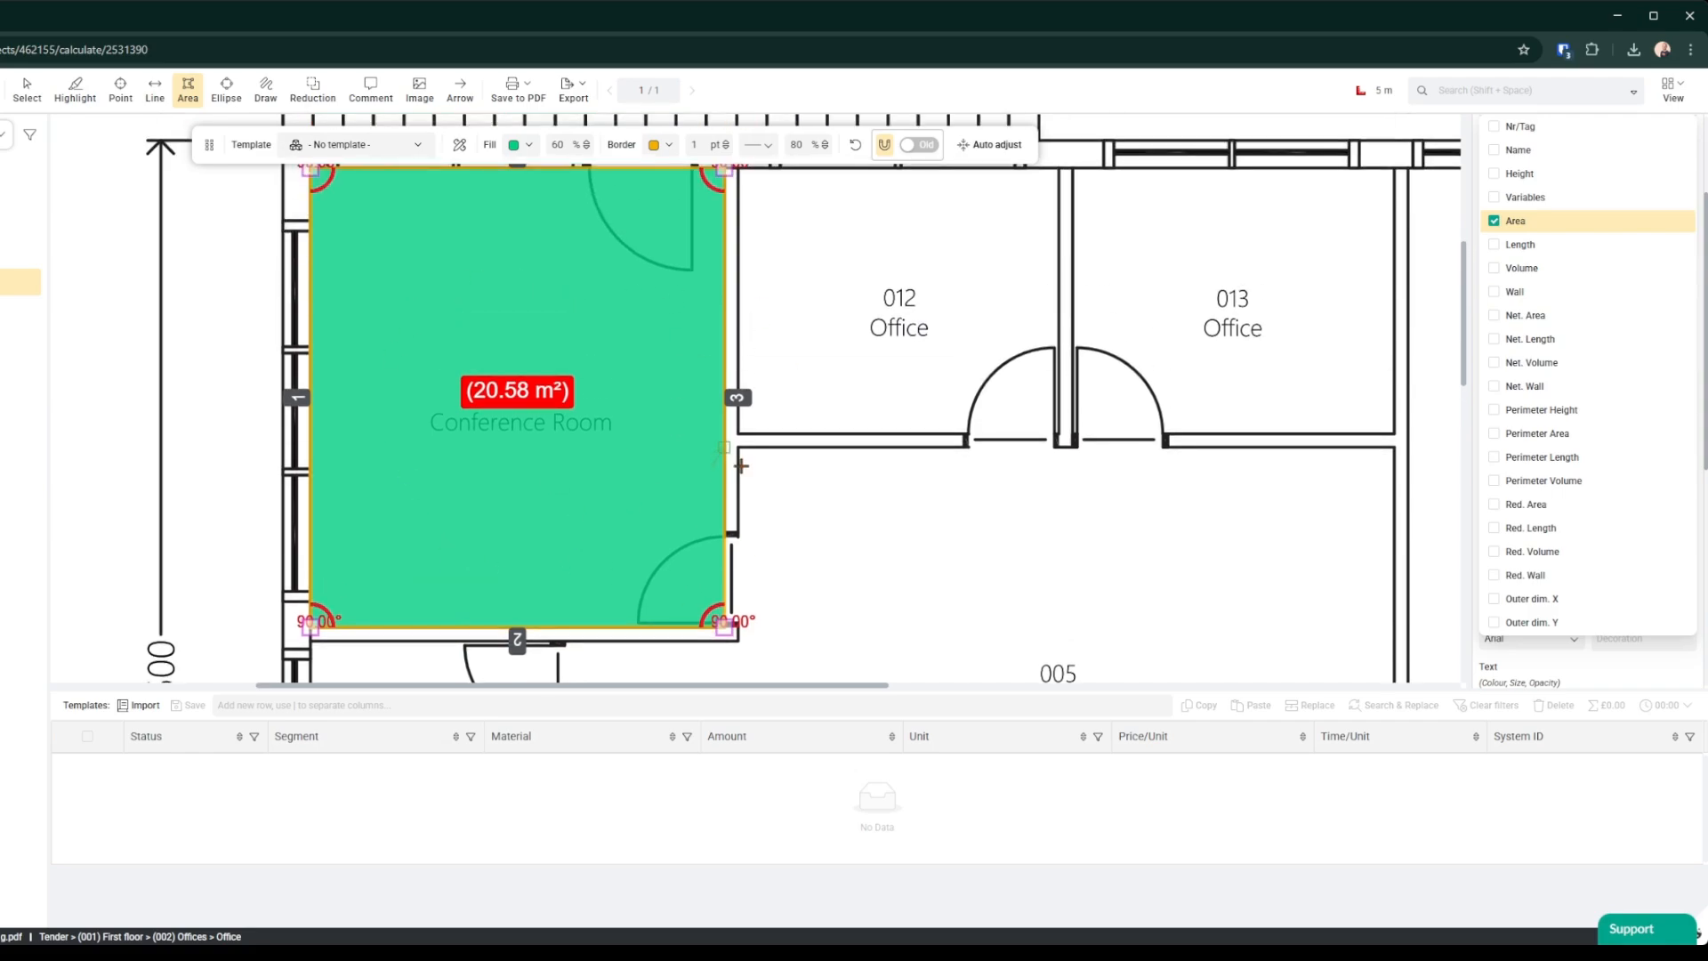
scroll(743, 465, up, 1)
scroll(703, 416, down, 1)
scroll(738, 334, up, 1)
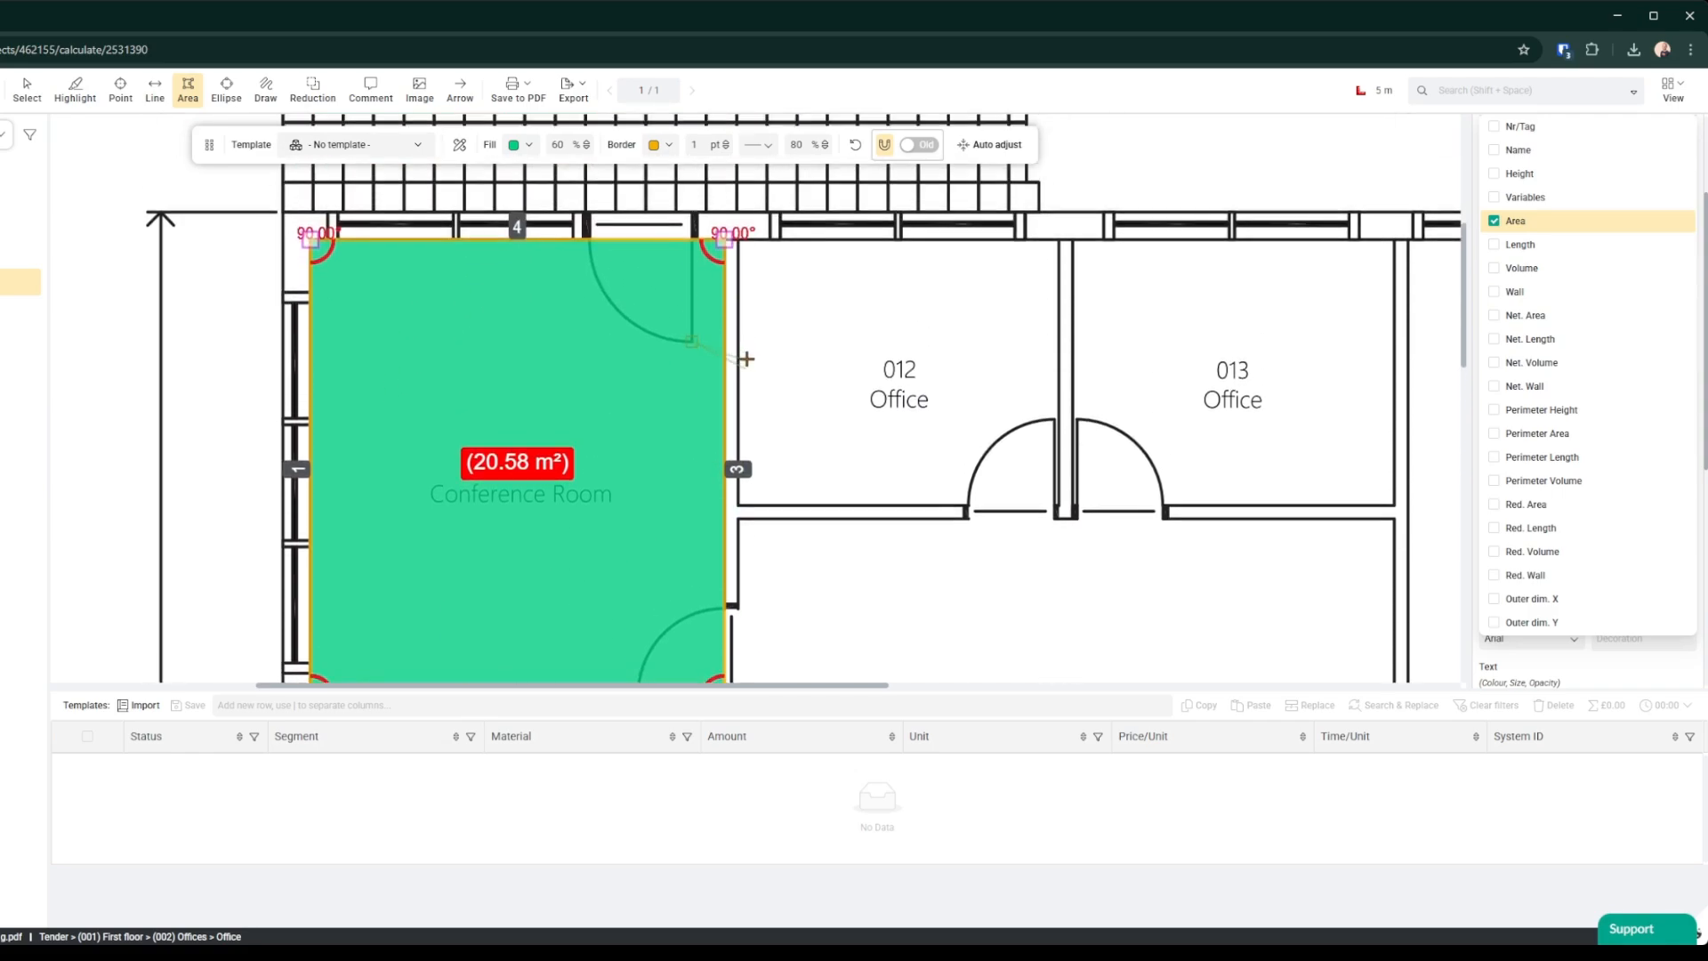
click(739, 248)
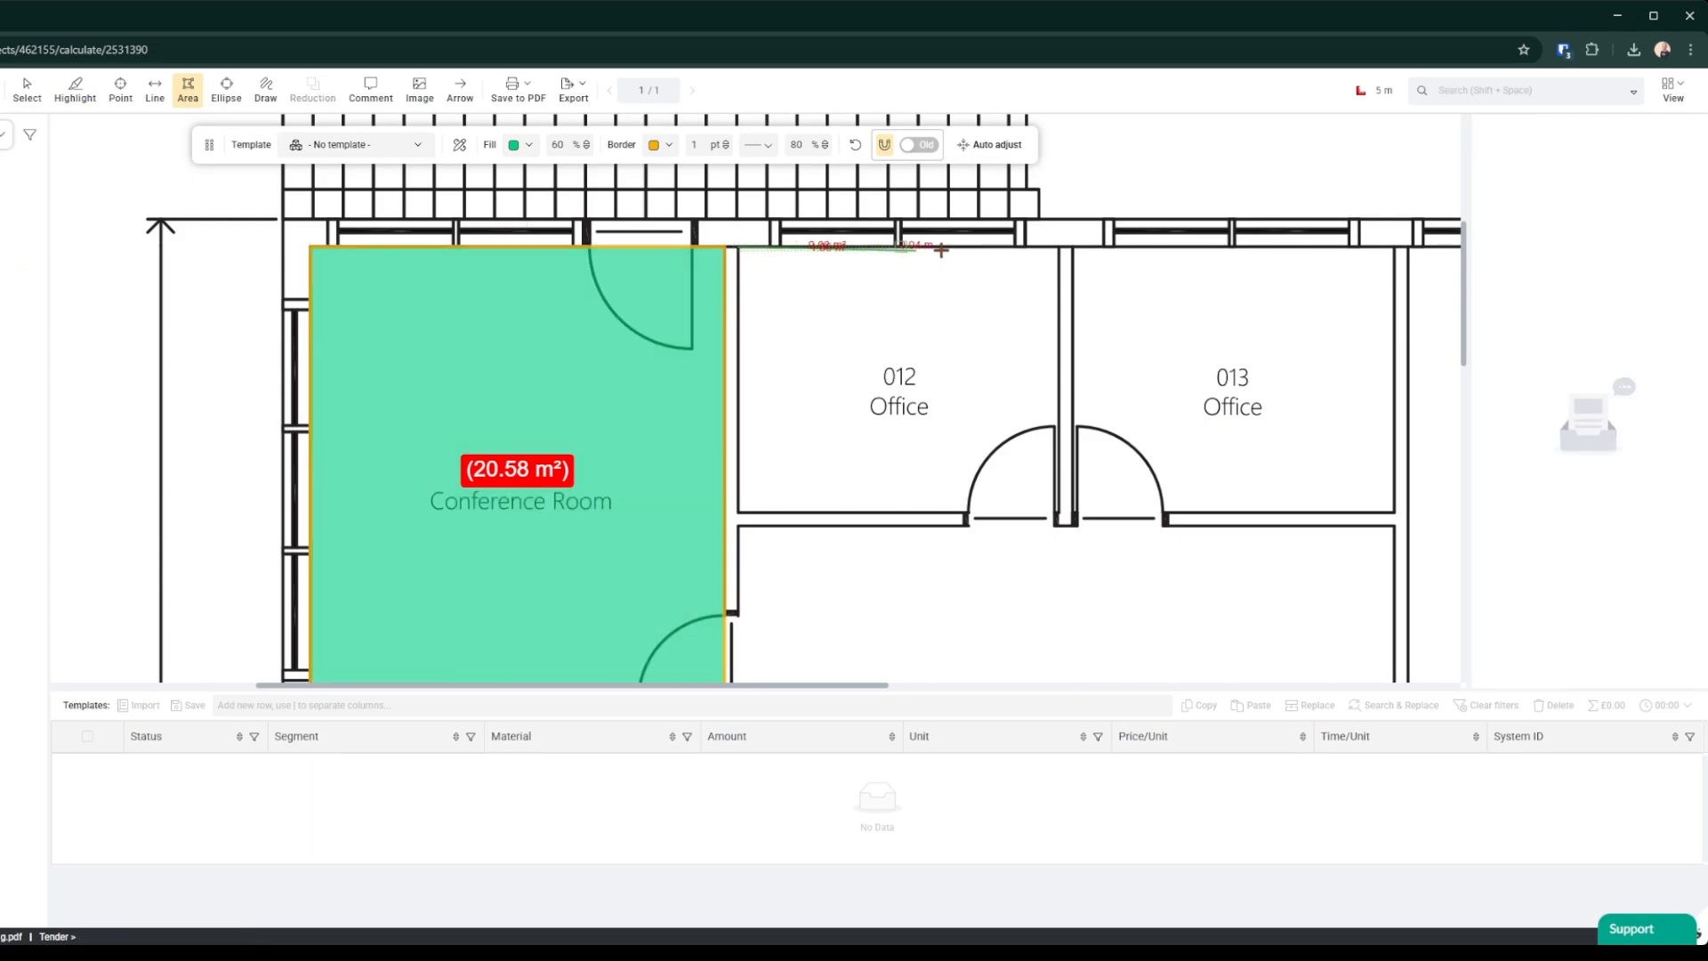
click(1059, 249)
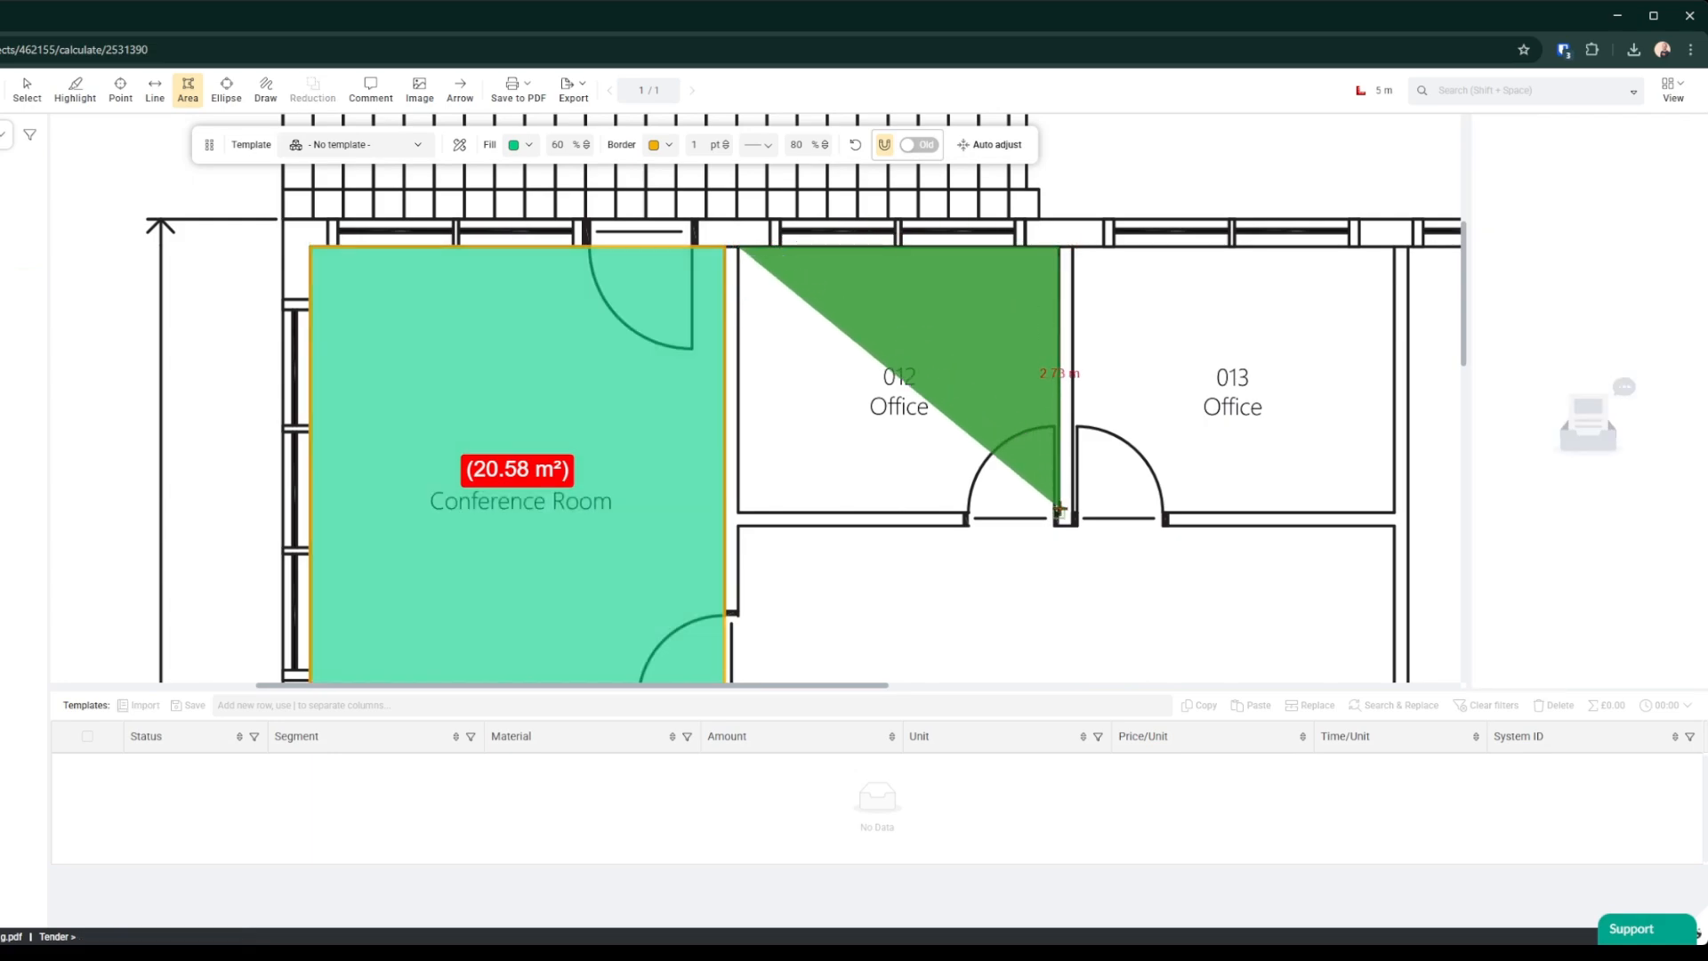
click(1055, 513)
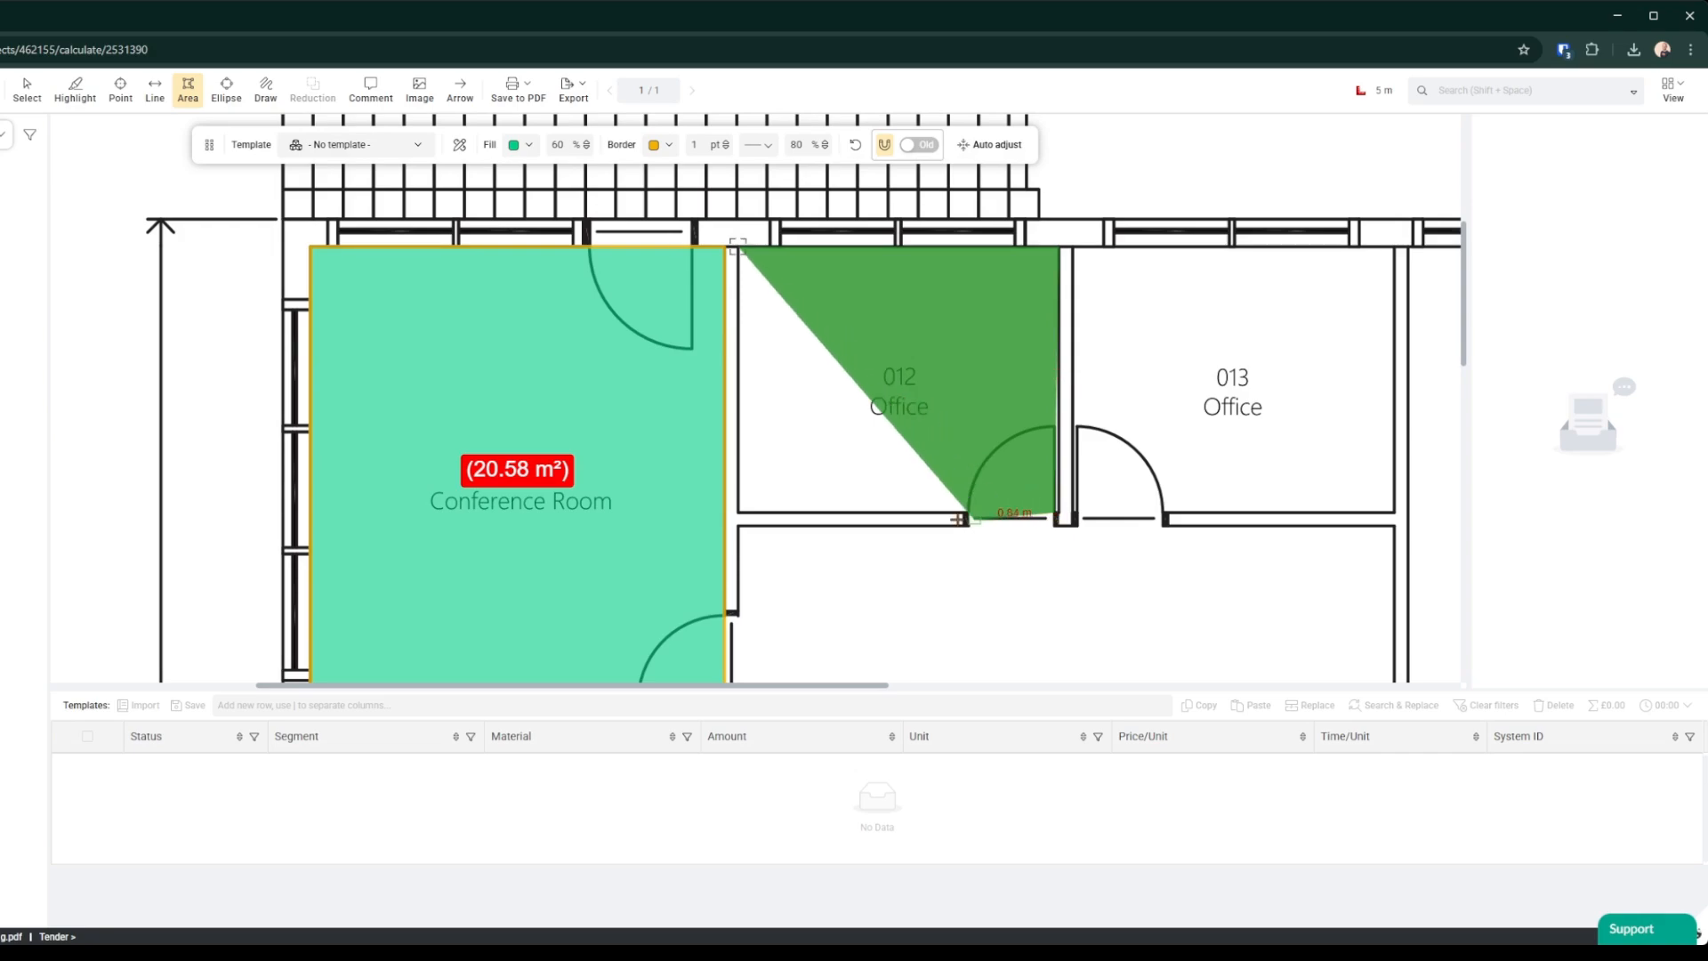
double_click(736, 513)
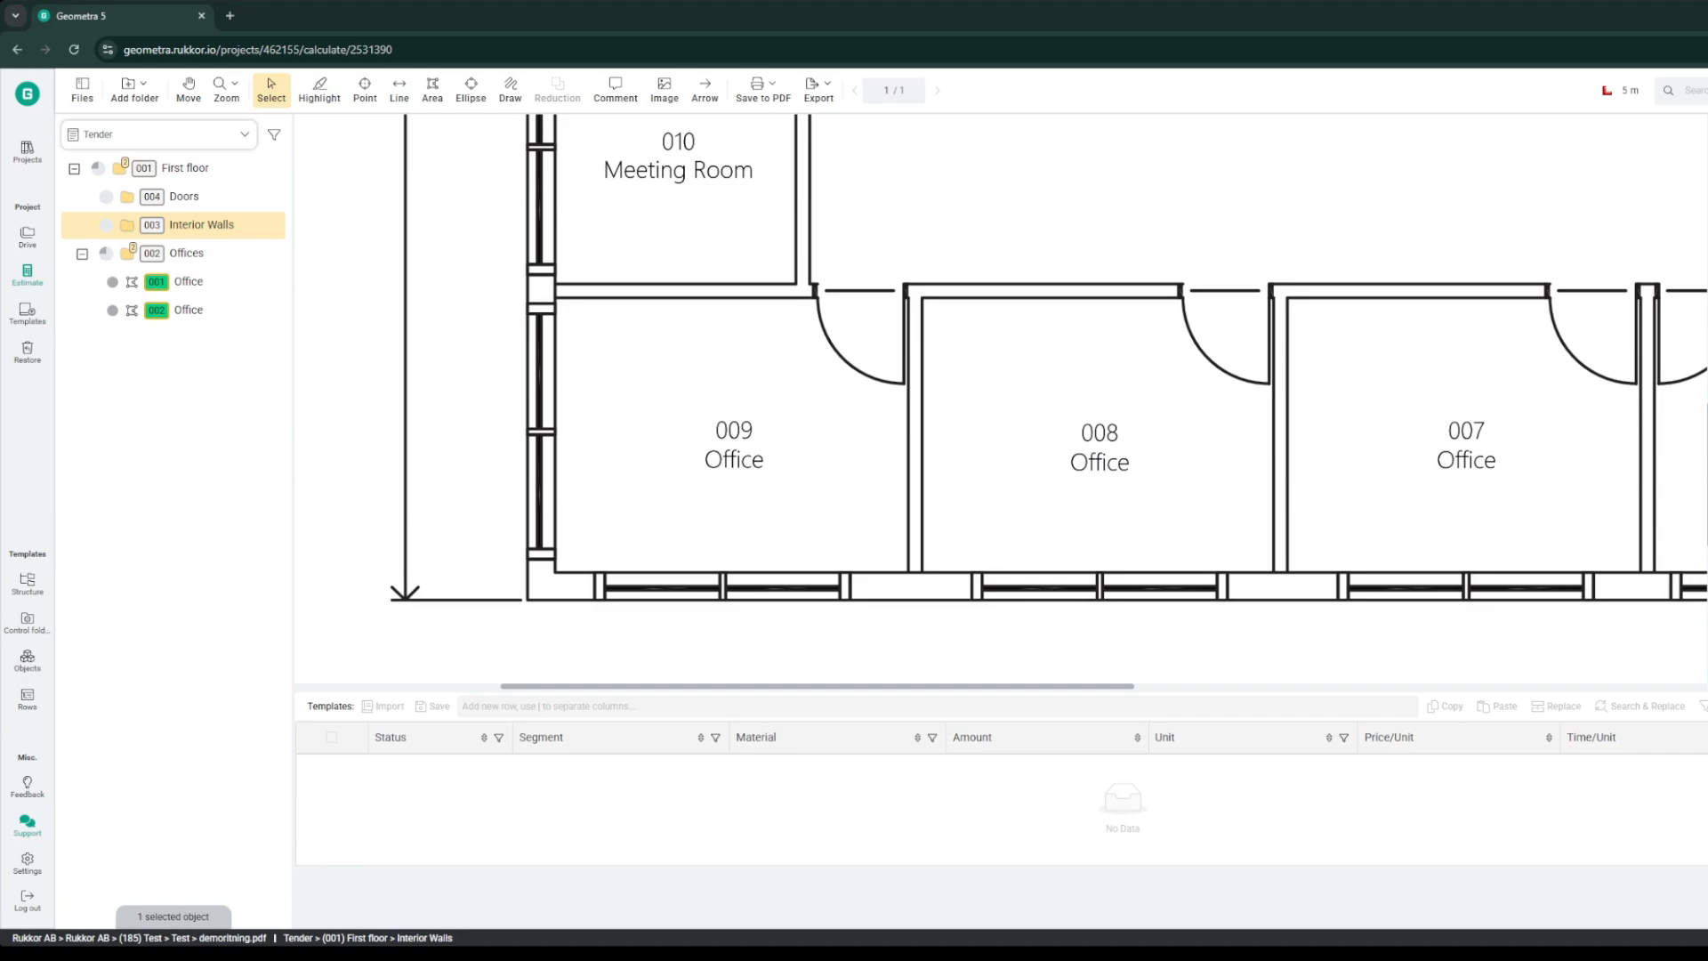
Step: In the Interior Walls folder, draw a line along the left, top and right walls of Office 008
click(400, 89)
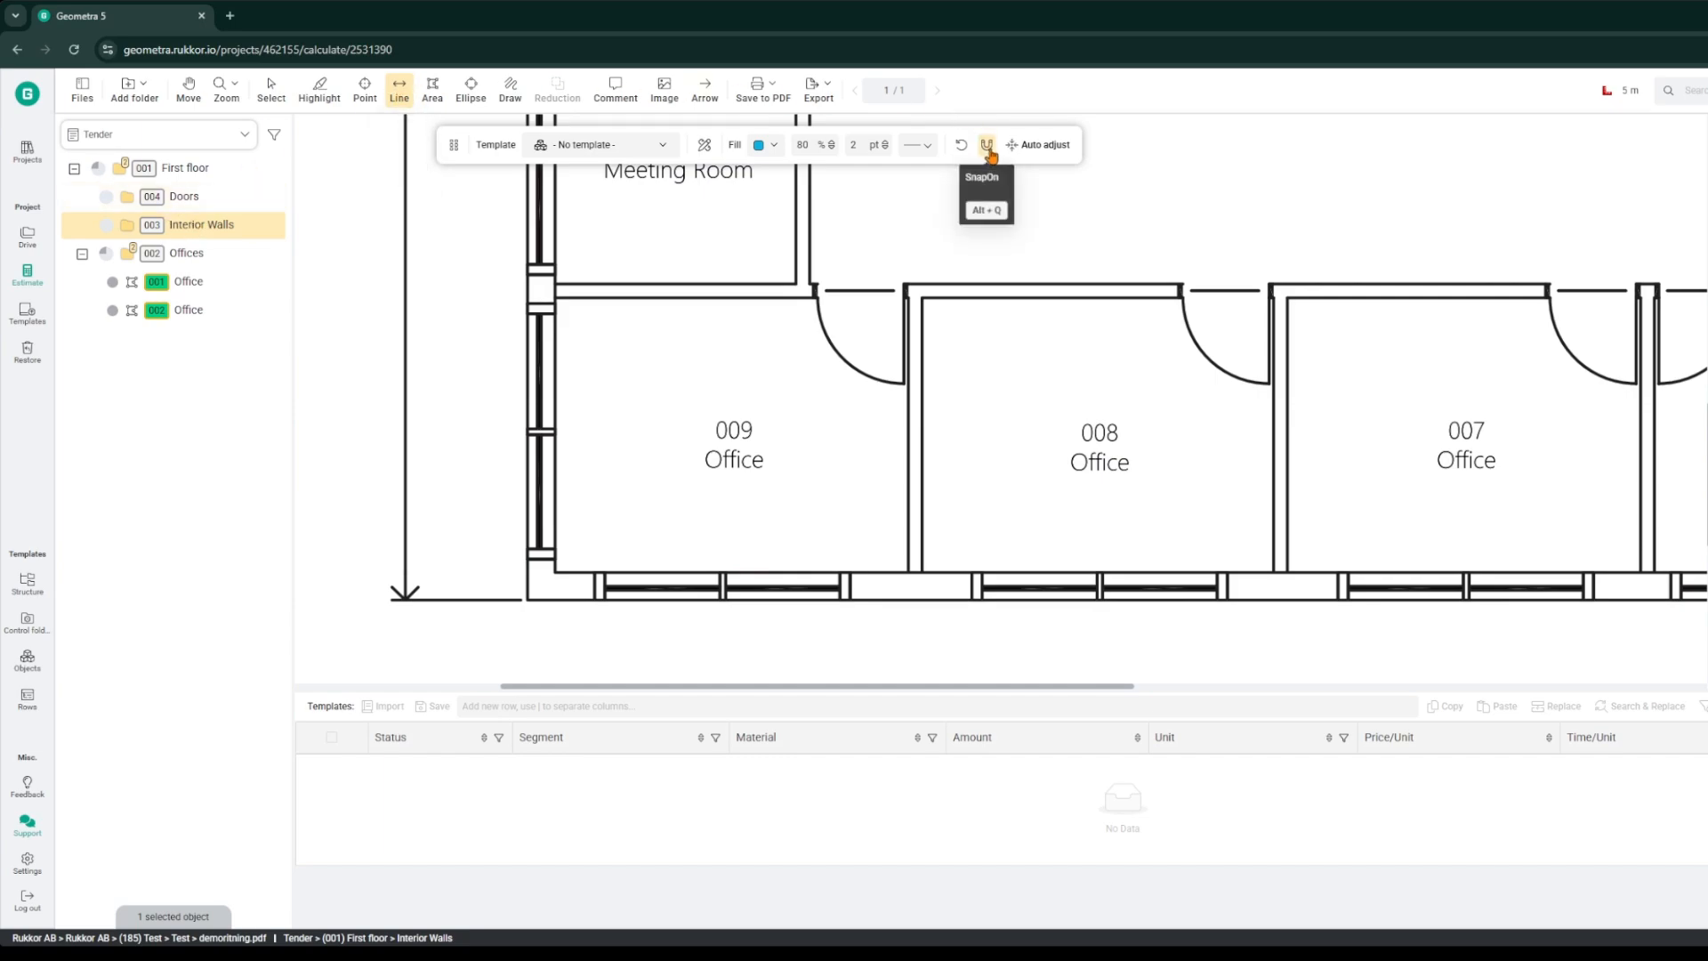
click(914, 572)
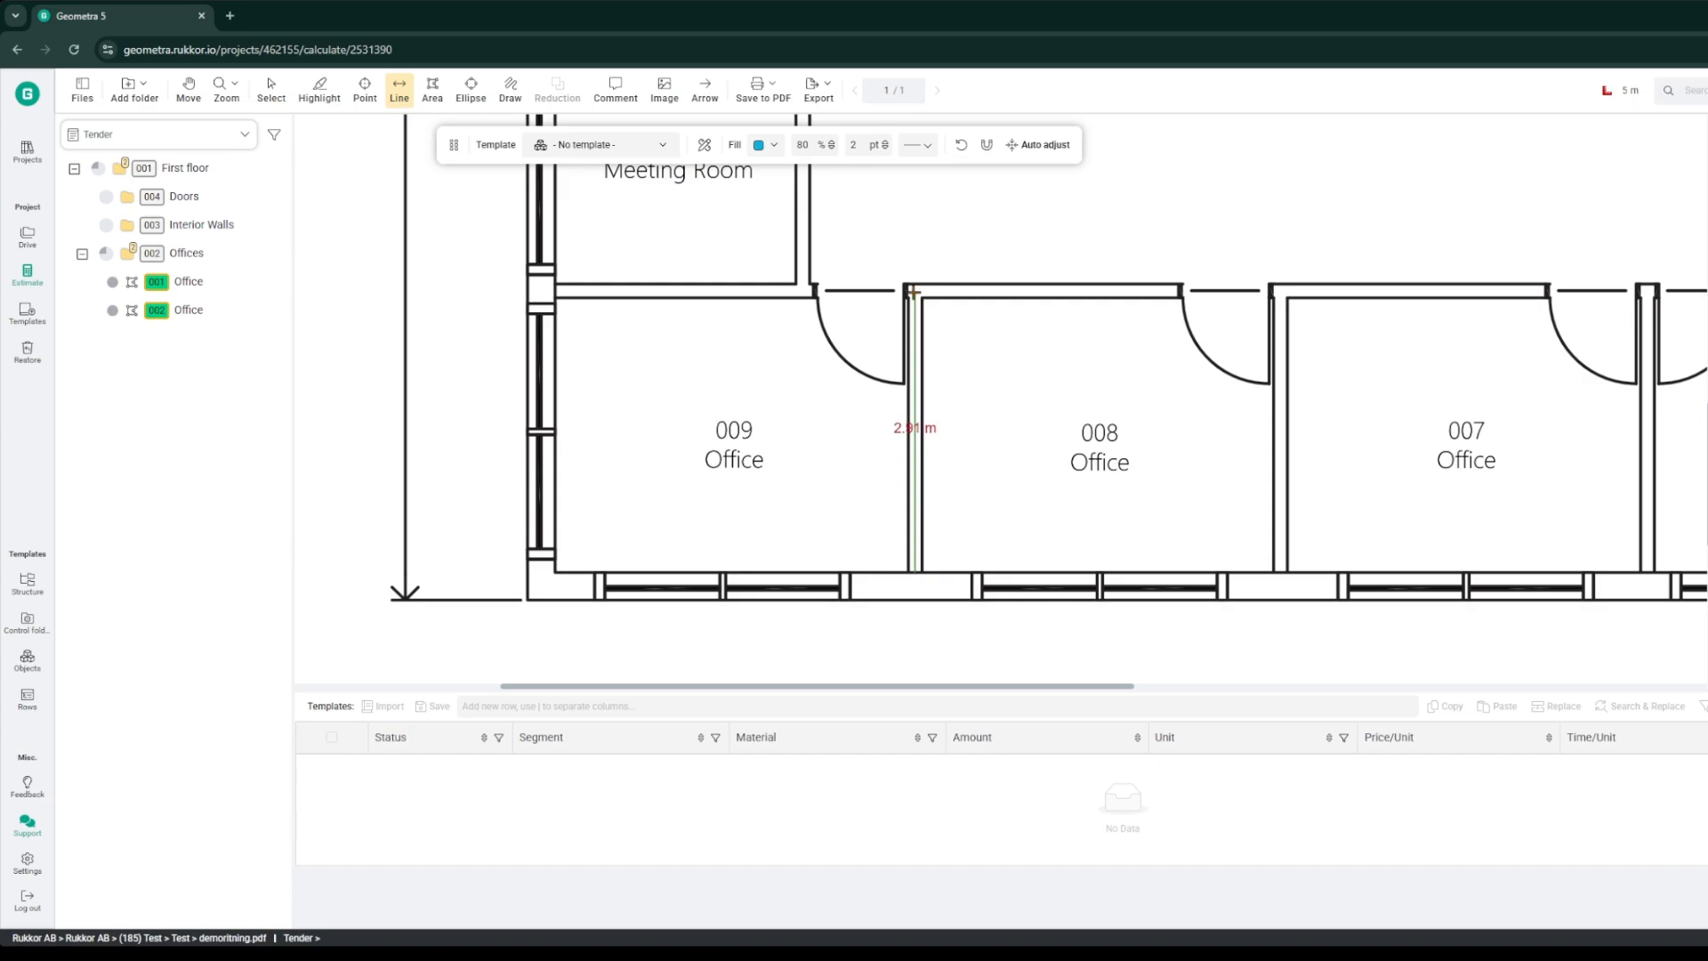
click(912, 291)
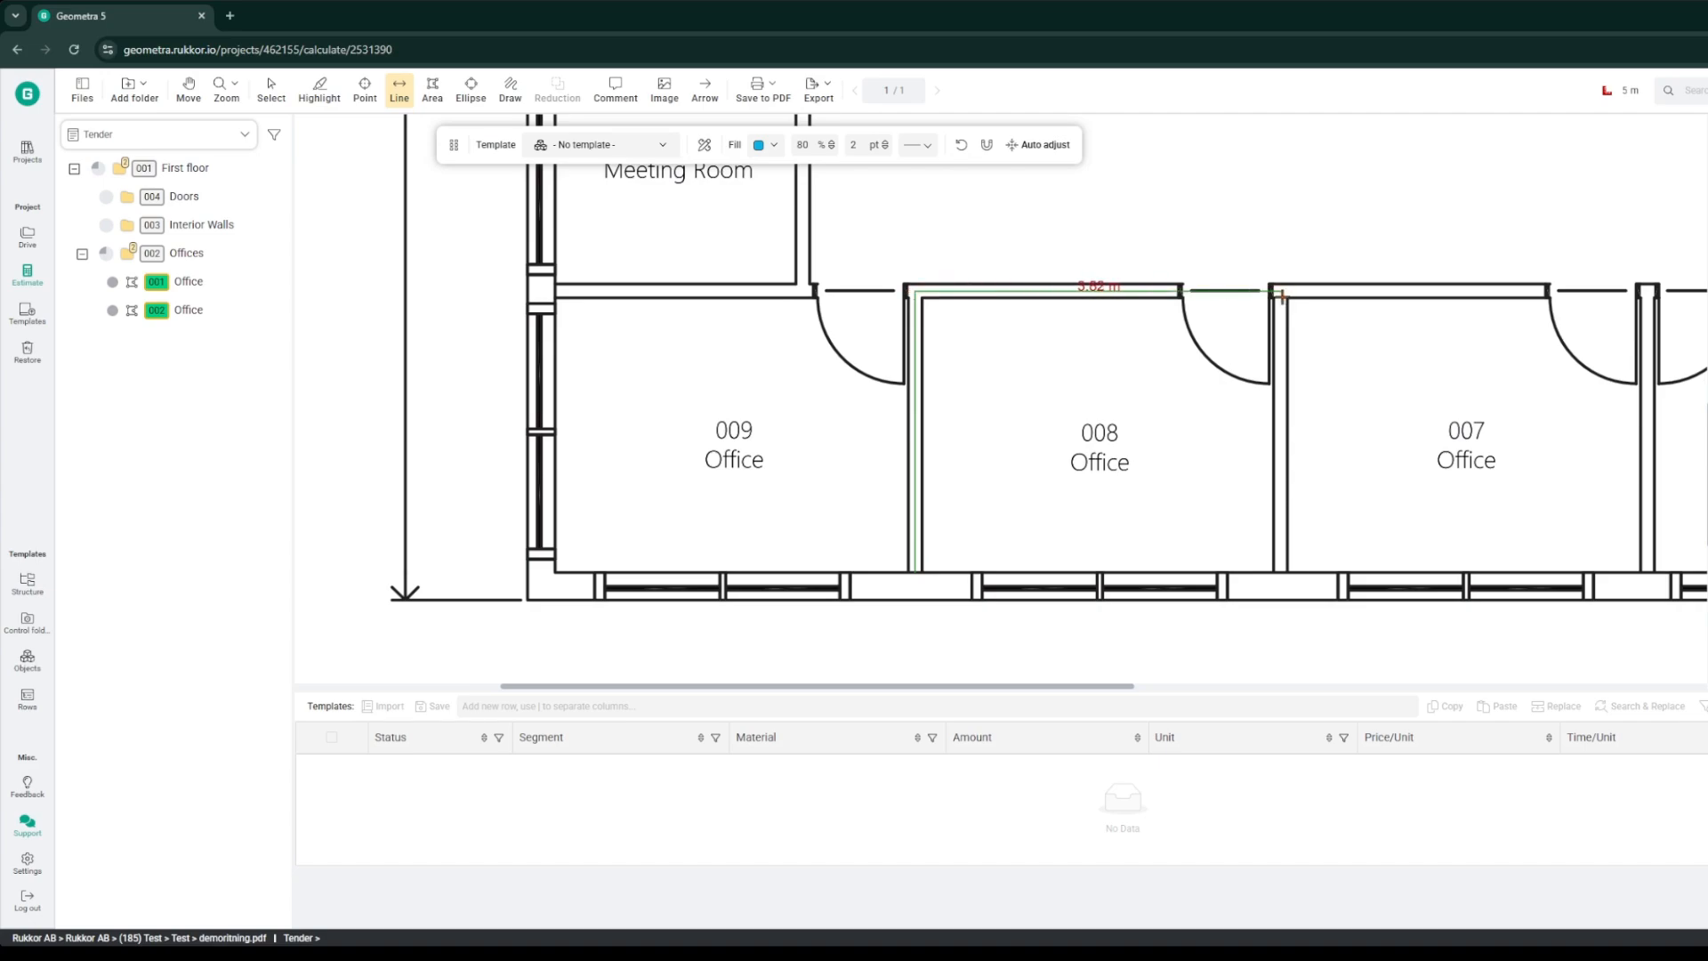
click(1282, 295)
double_click(1283, 573)
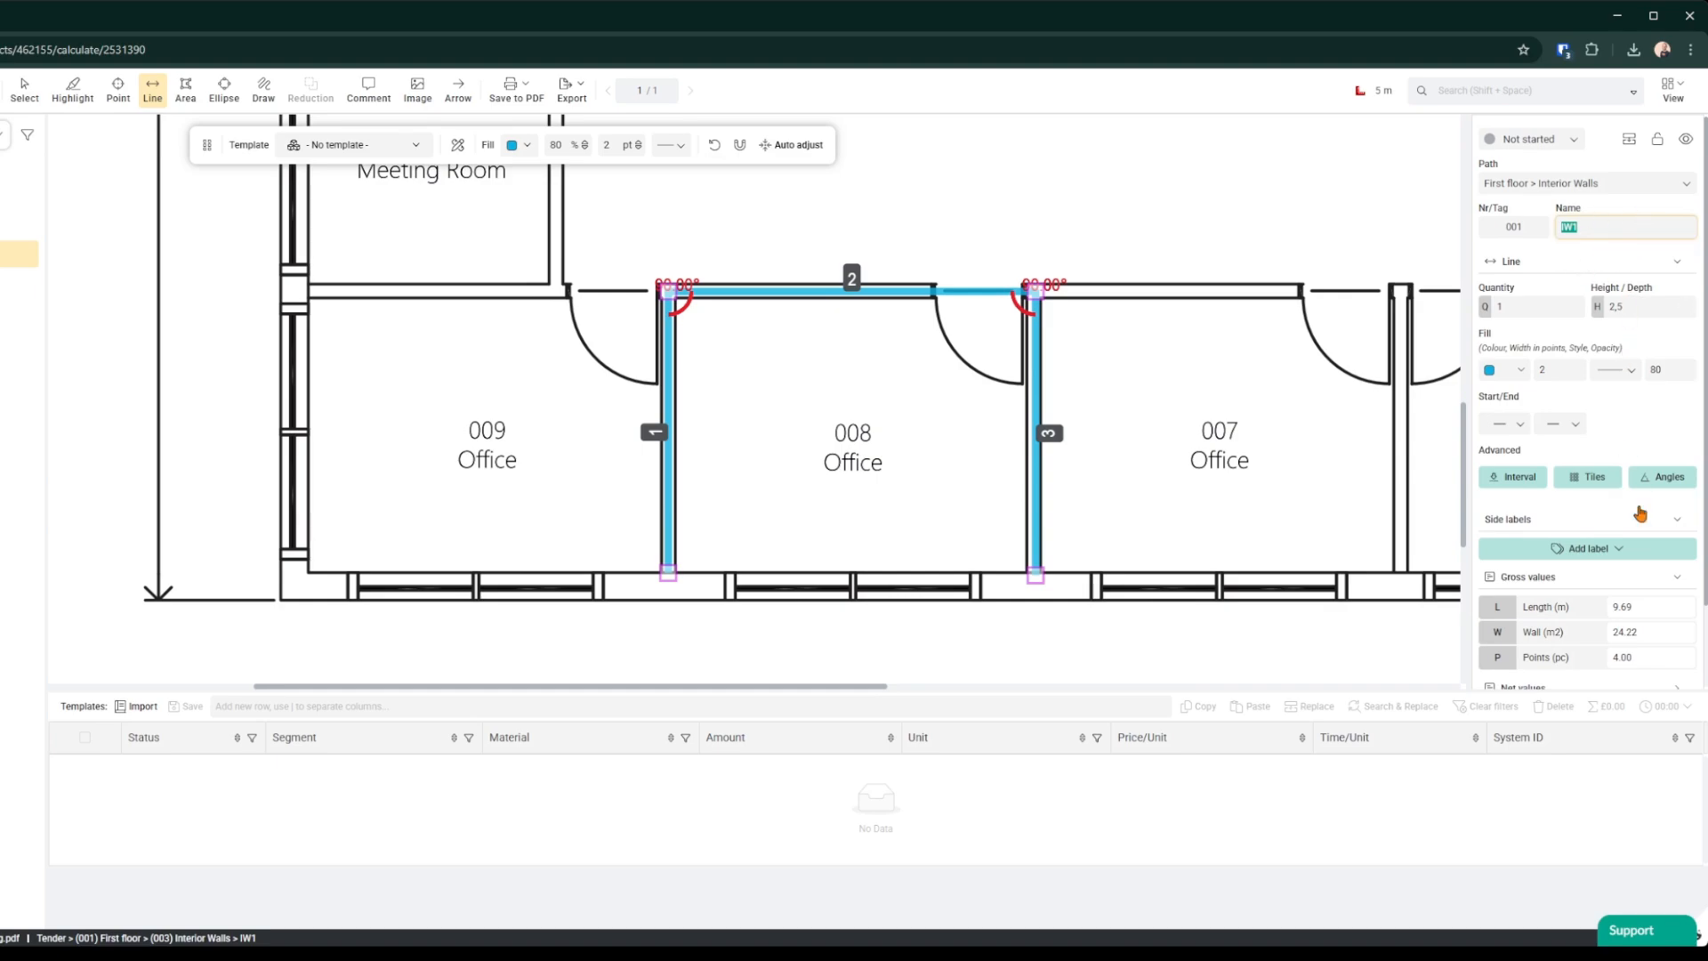
scroll(1650, 587, down, 1)
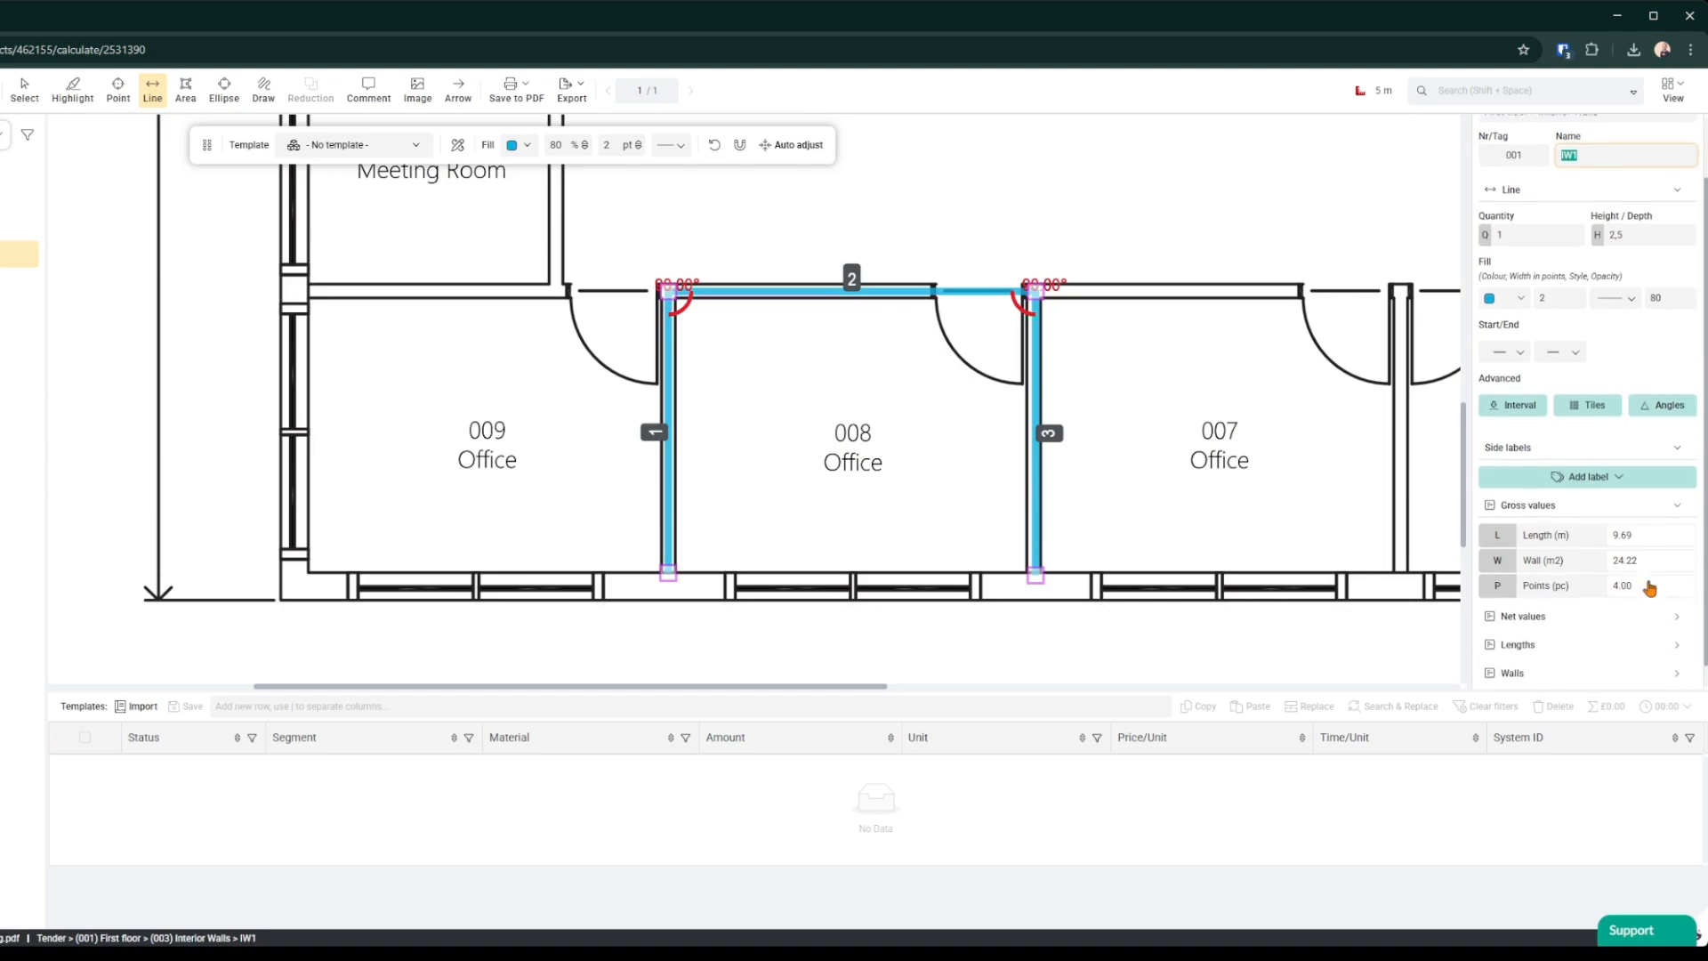
click(1611, 478)
click(1611, 477)
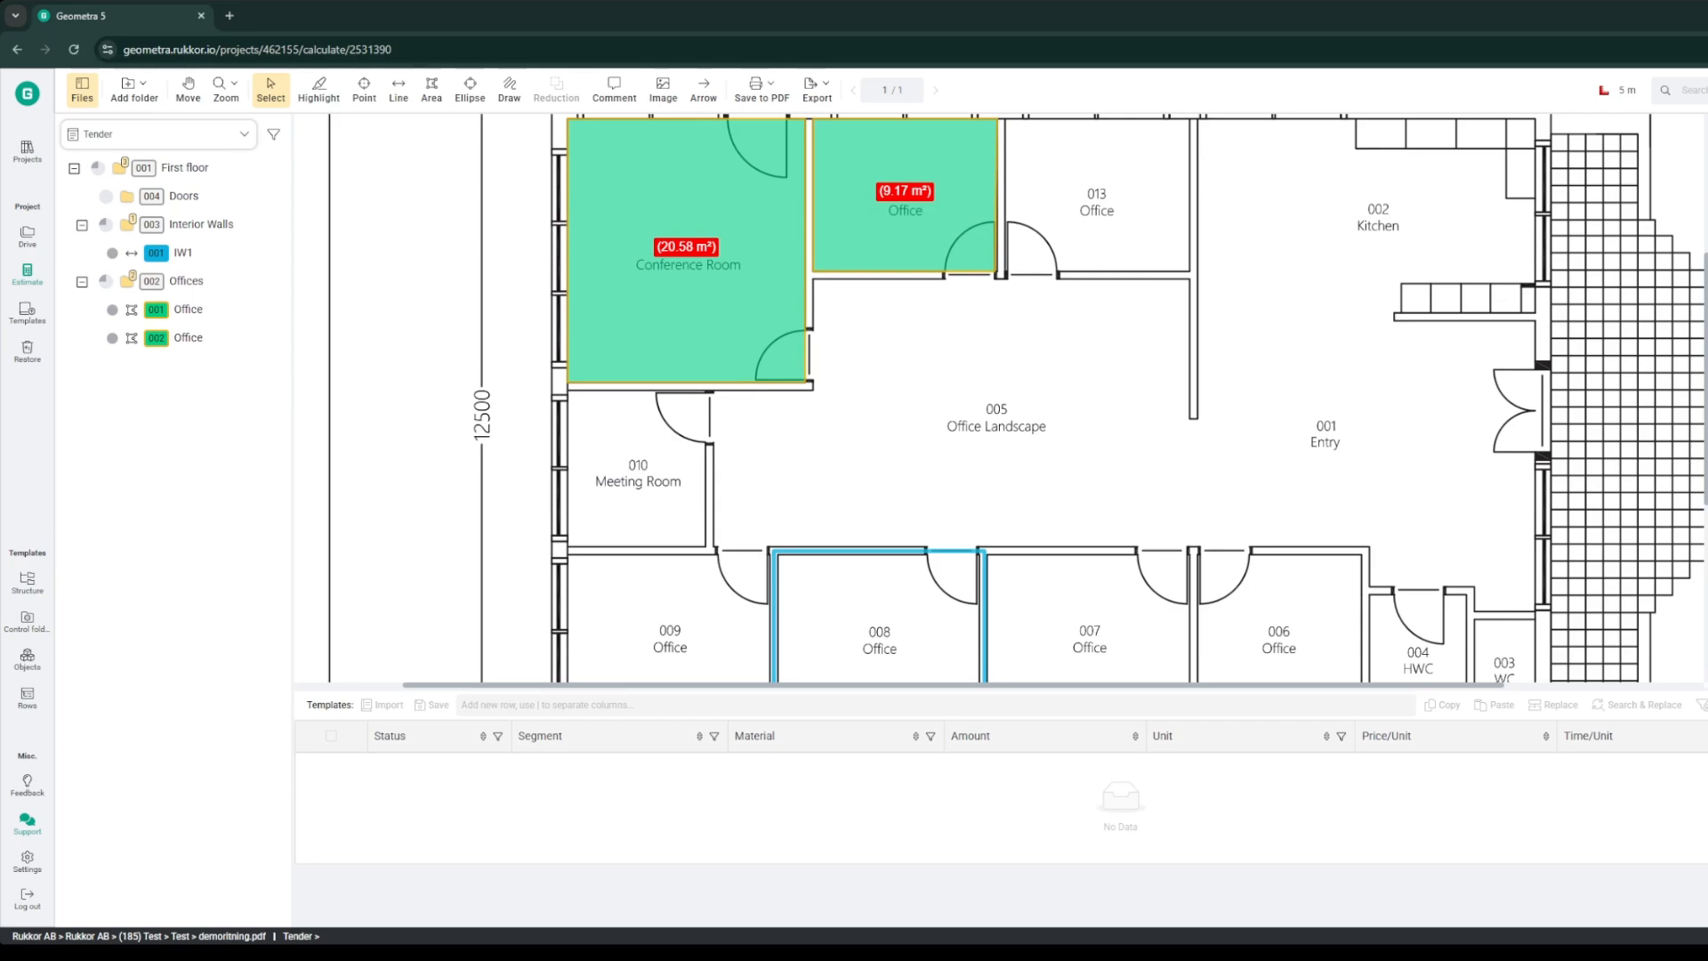
Step: Open the FORSKRIFTER.pdf file from the project files
click(82, 89)
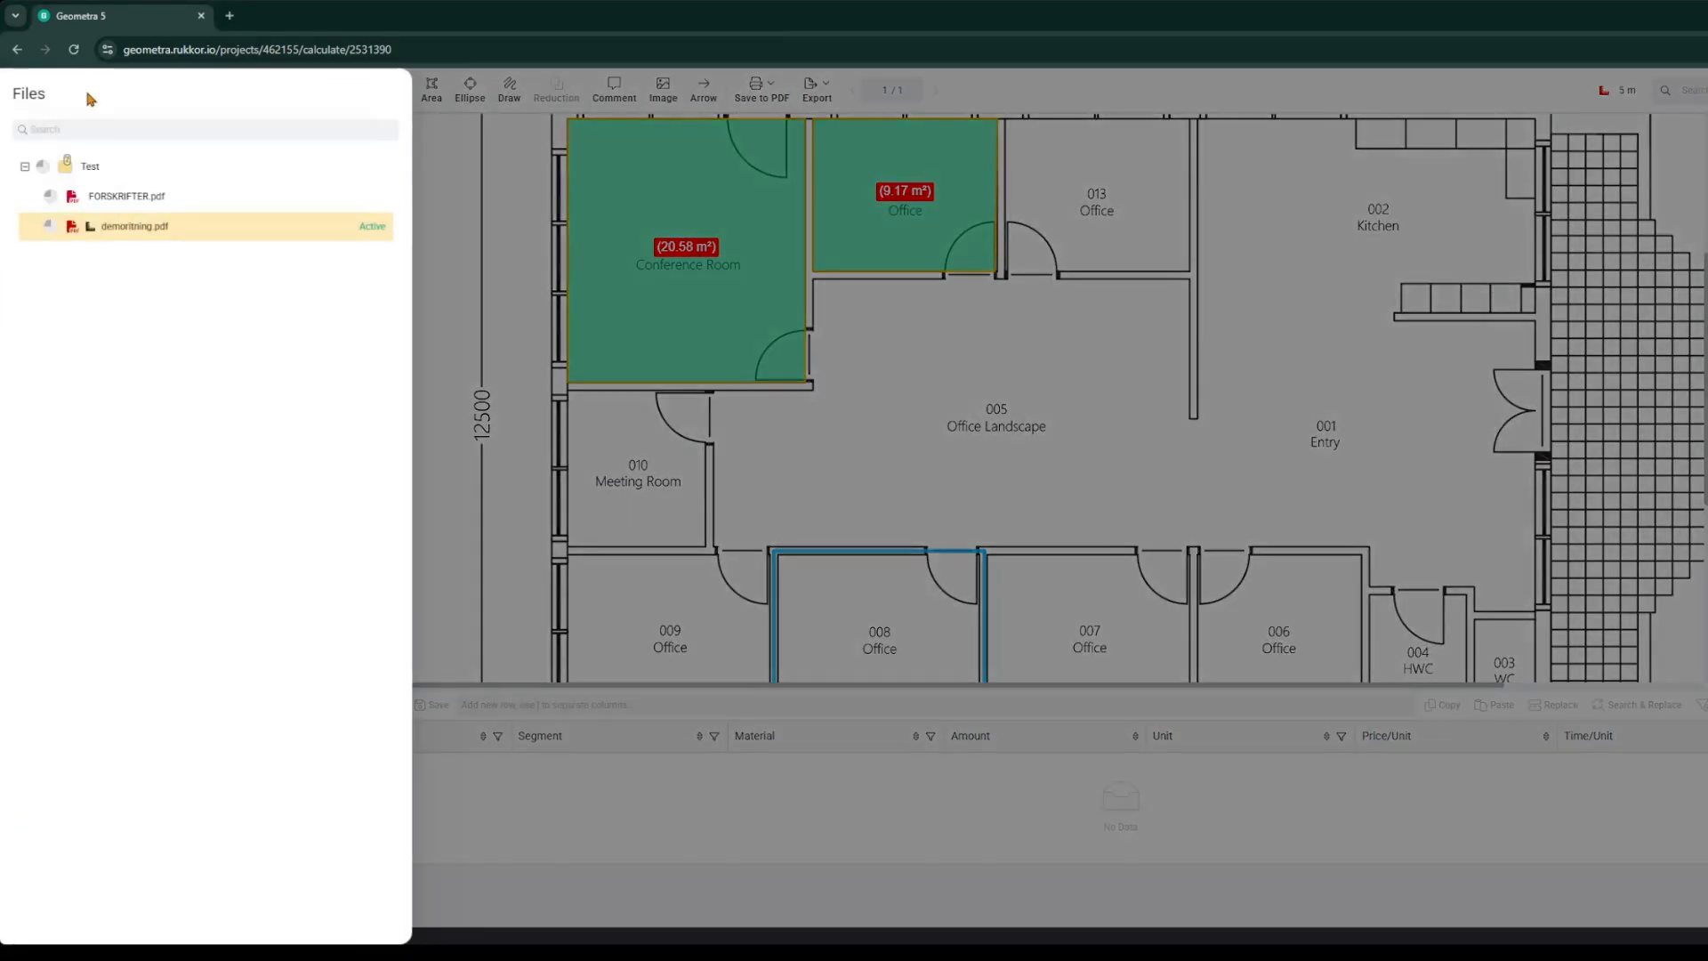
click(129, 204)
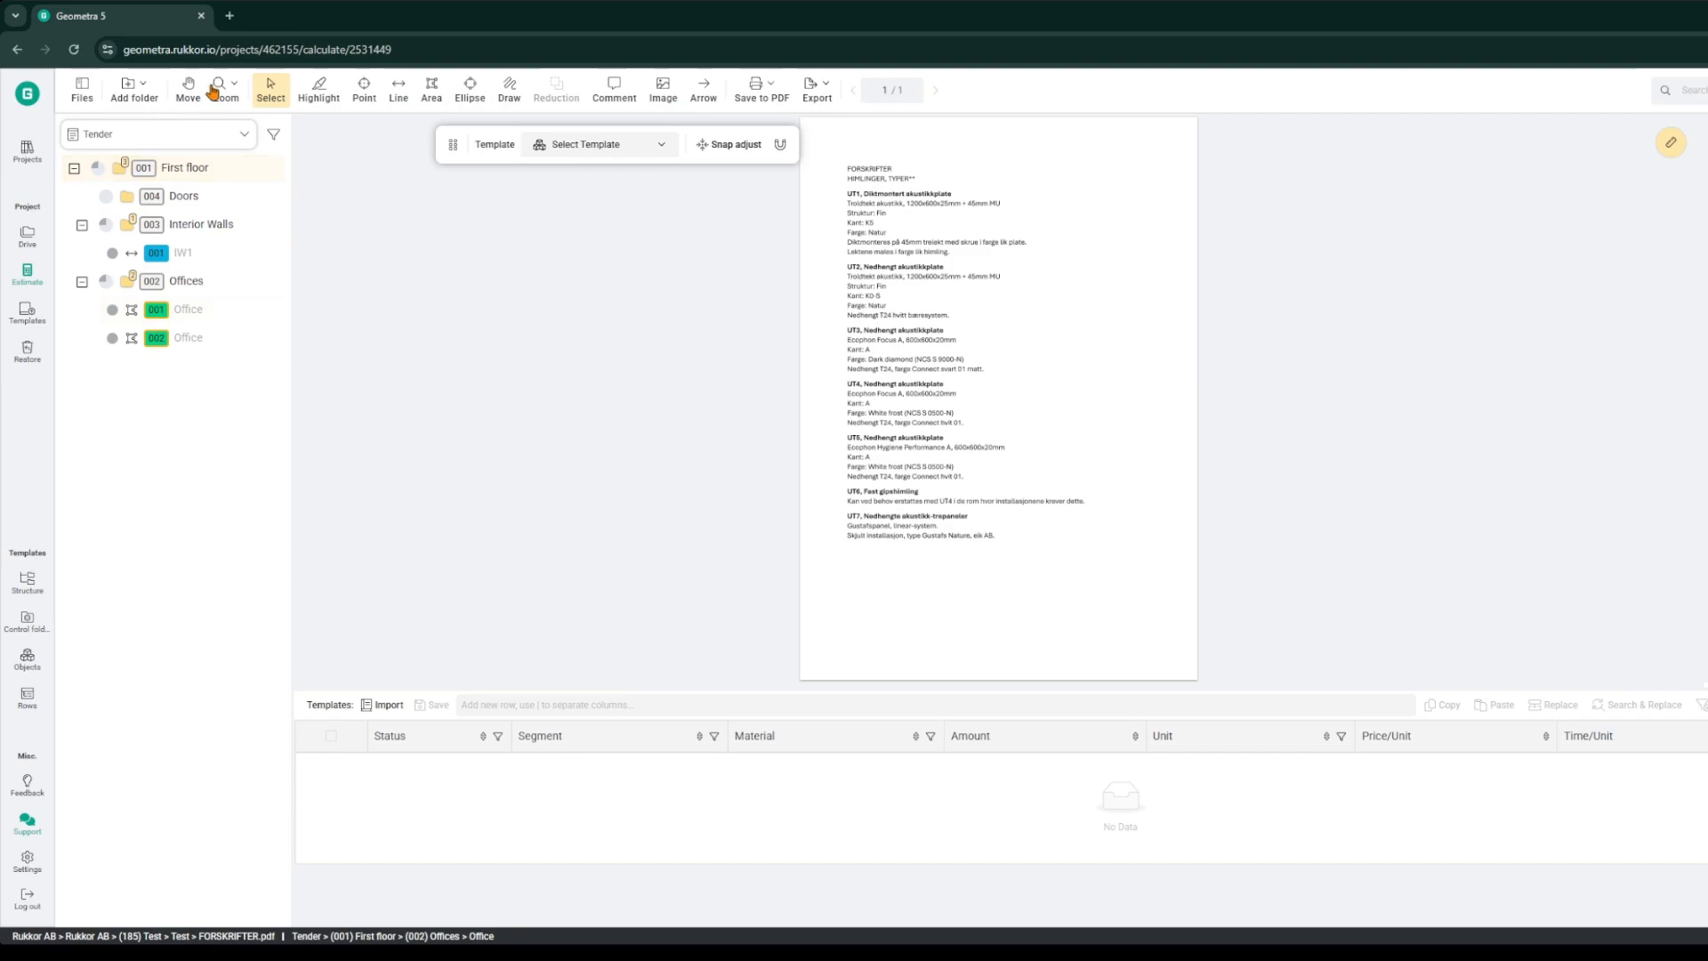
Step: Highlight the heading UT1, Diktmontert akustikkplate and name the highlight Ceiling meeting room
scroll(882, 302, up, 5)
scroll(876, 287, up, 3)
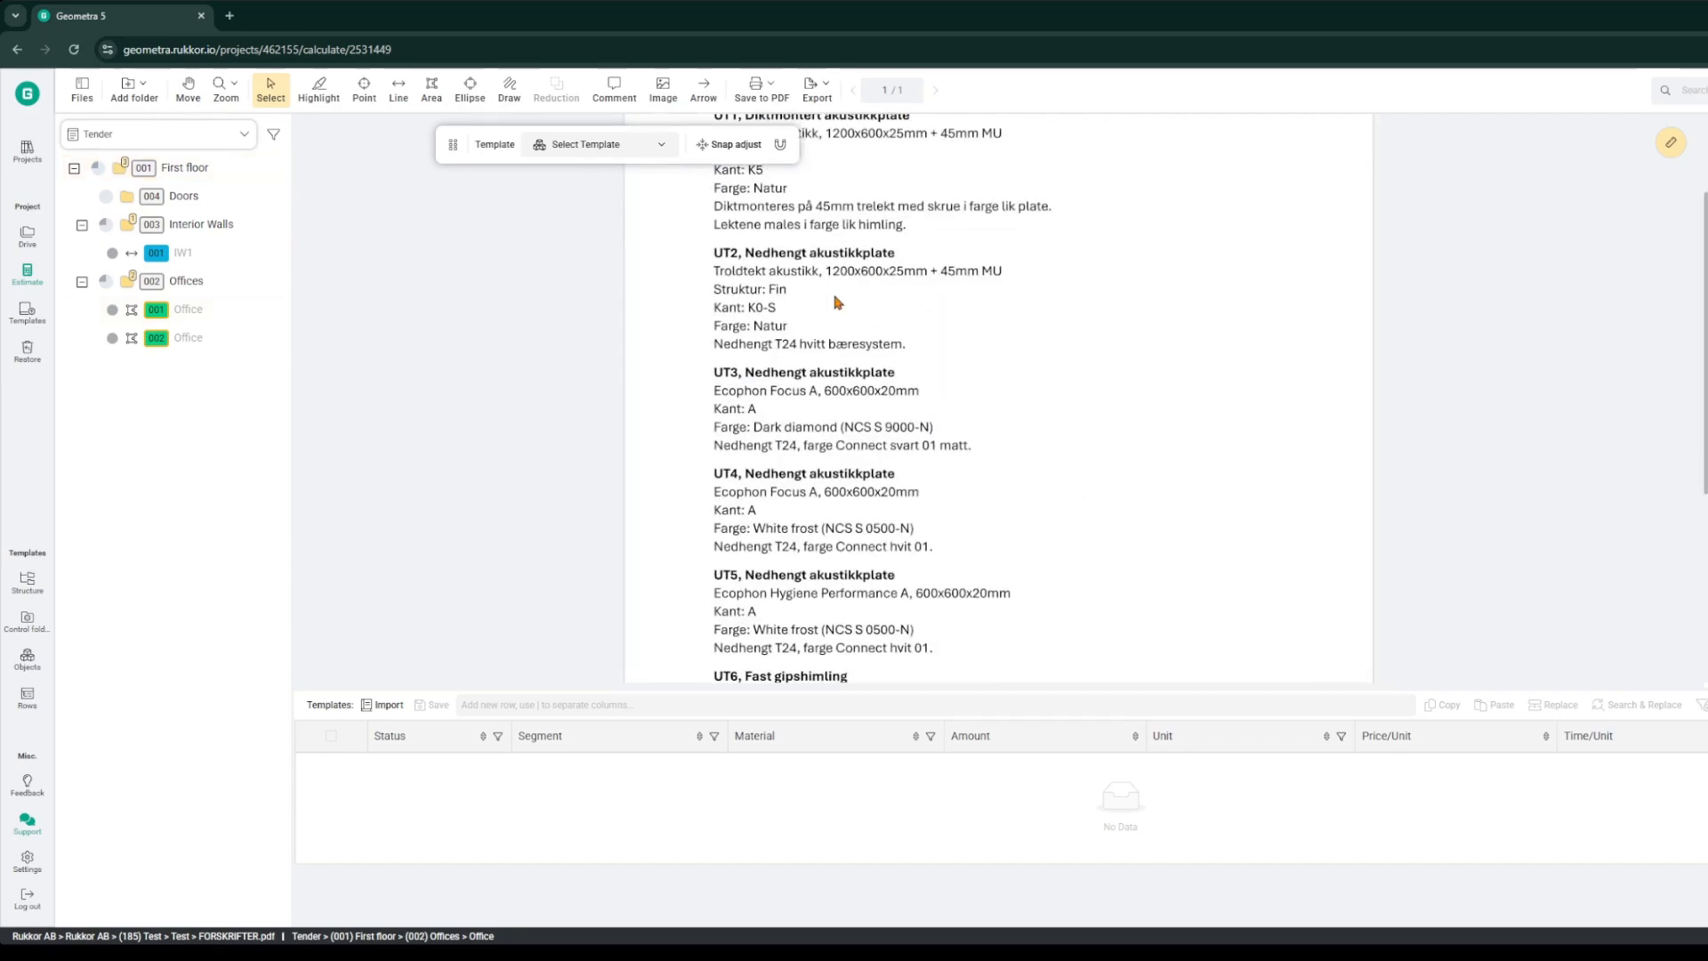
ctrl+scroll(424, 182, up, 5)
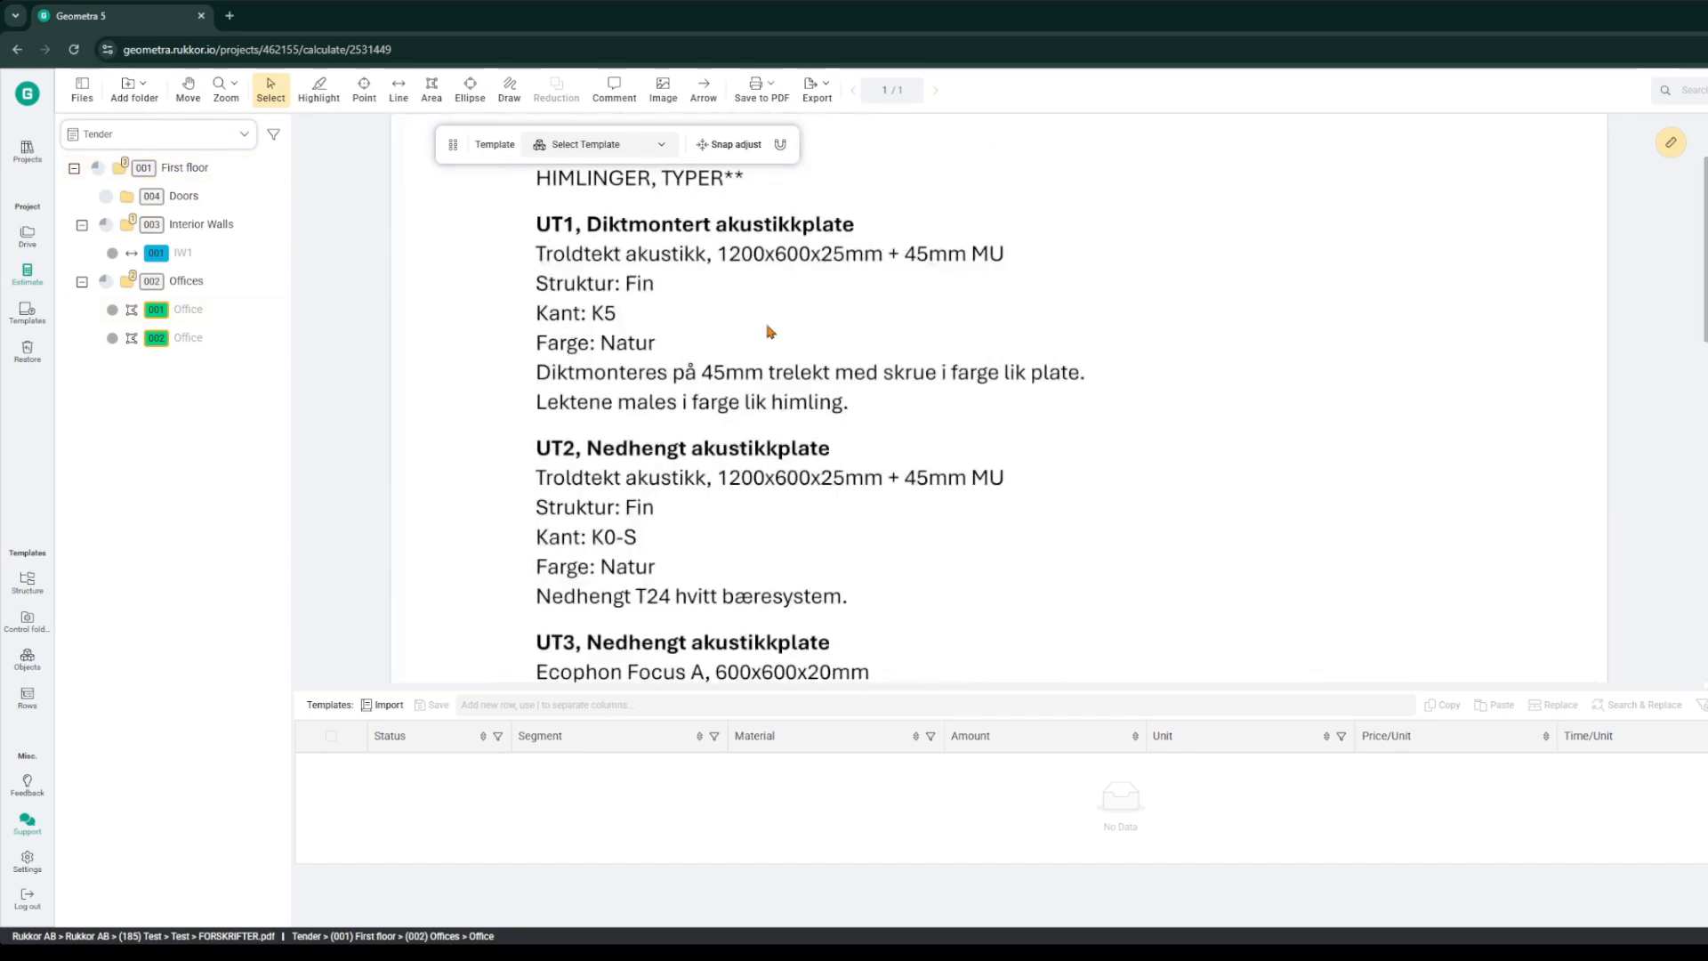
click(318, 89)
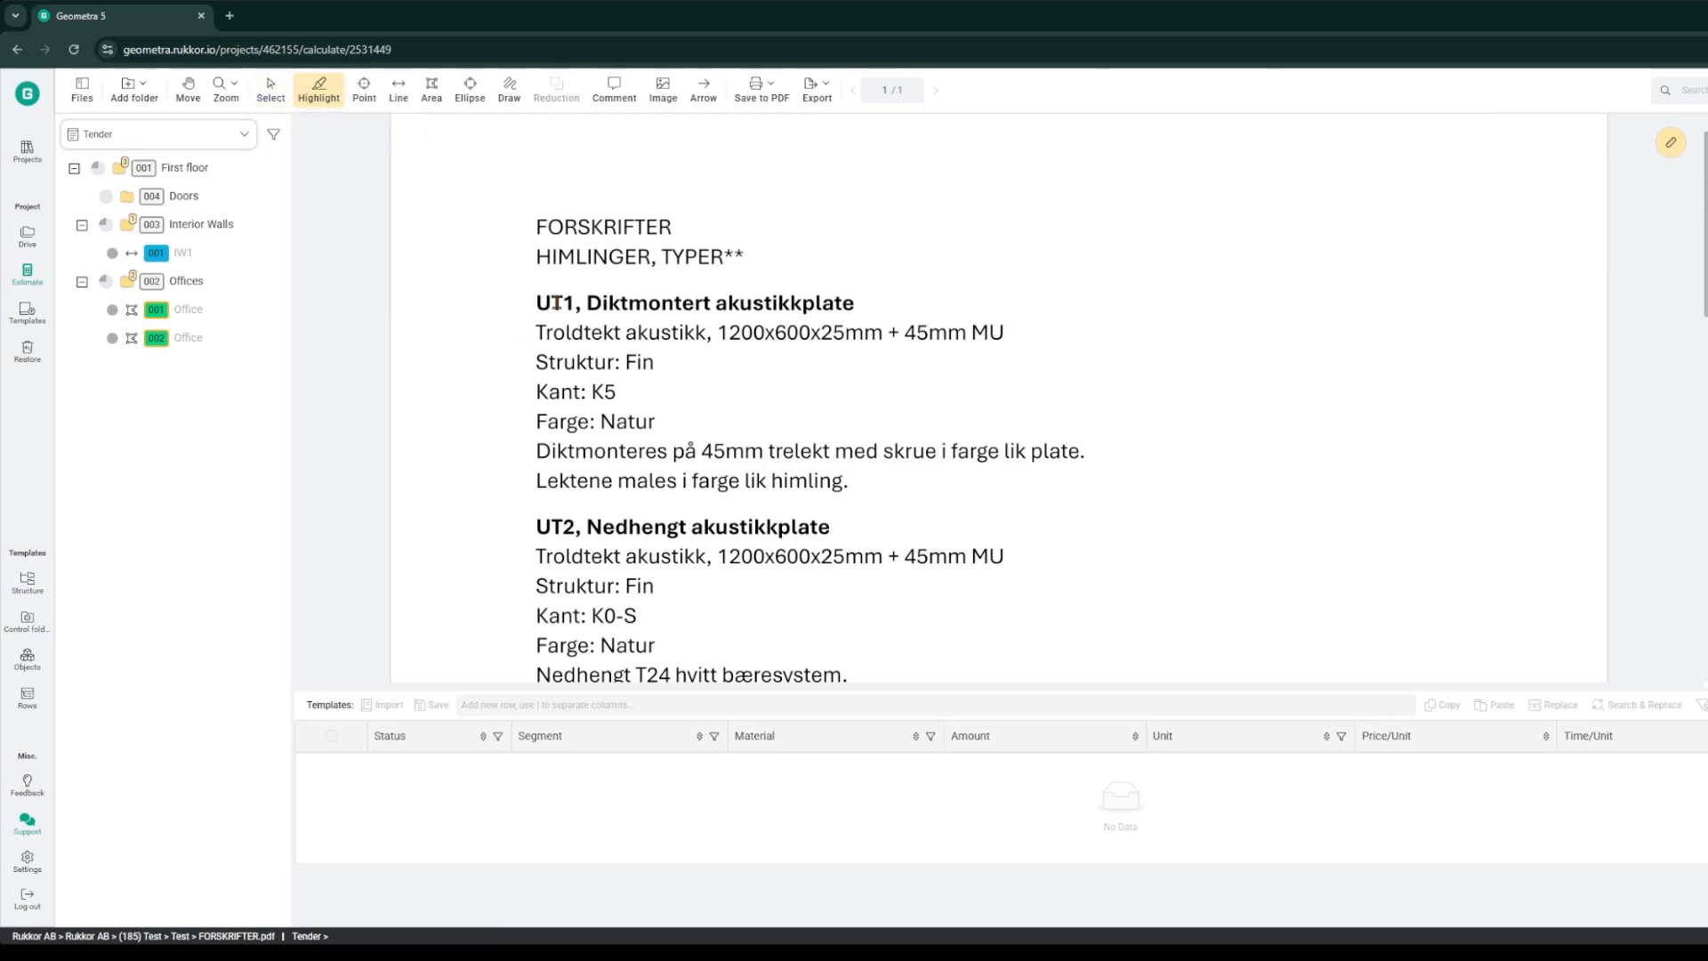
drag(538, 304, 860, 304)
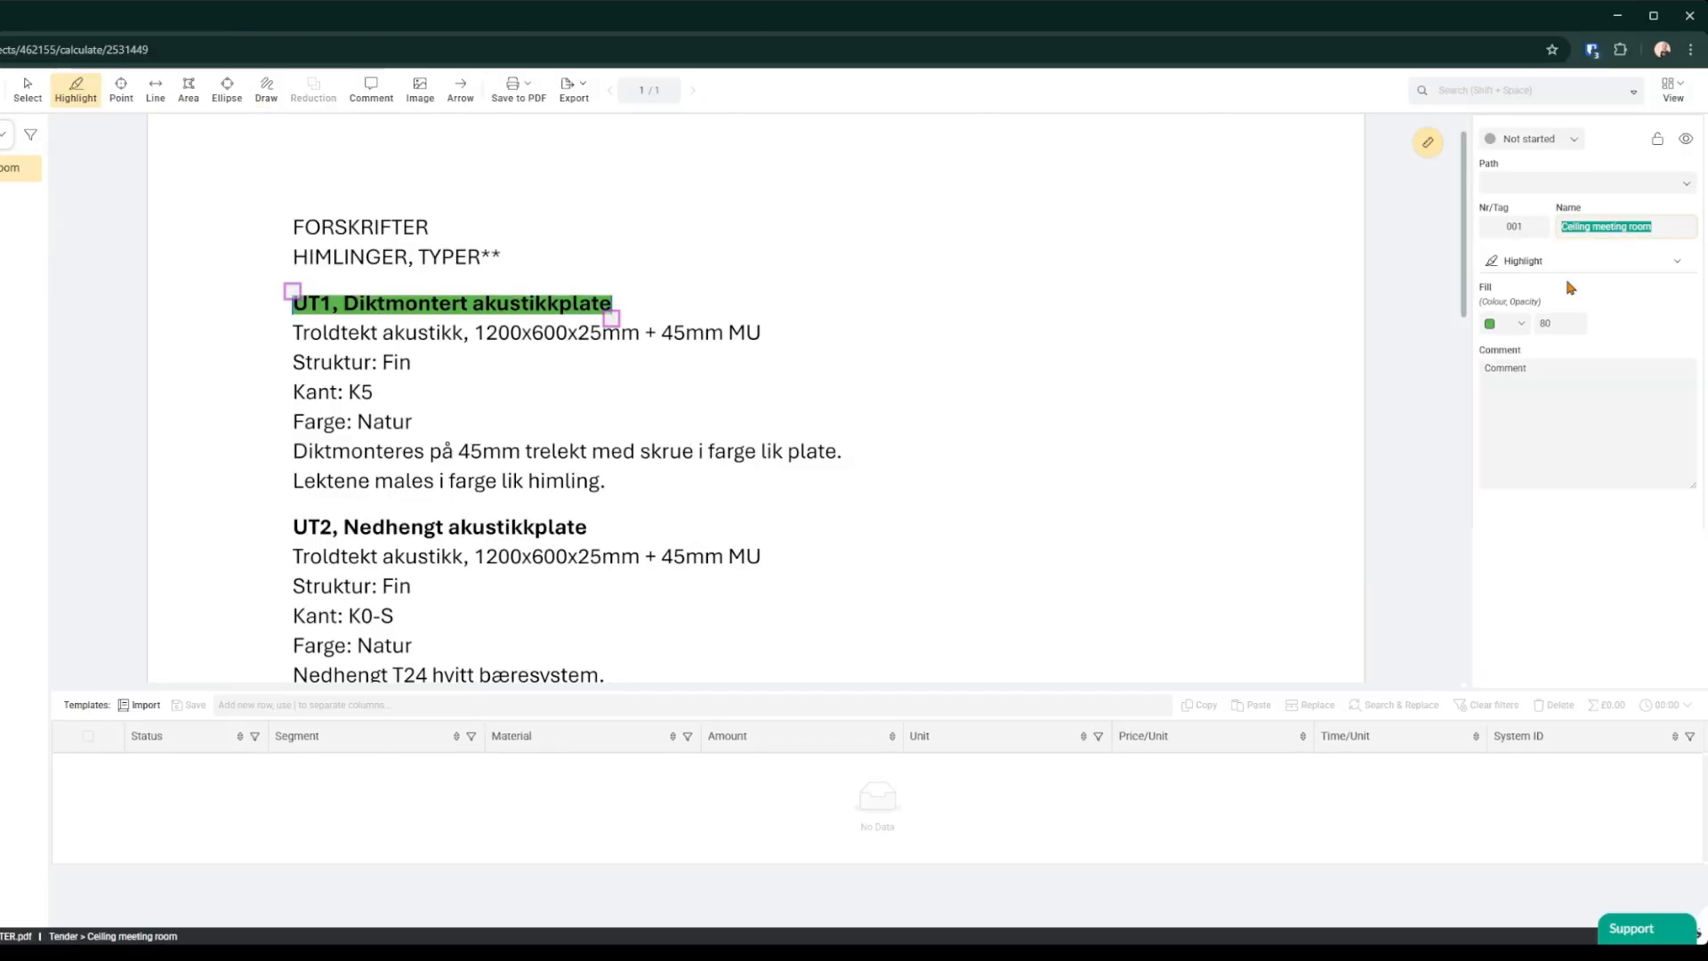
click(1654, 226)
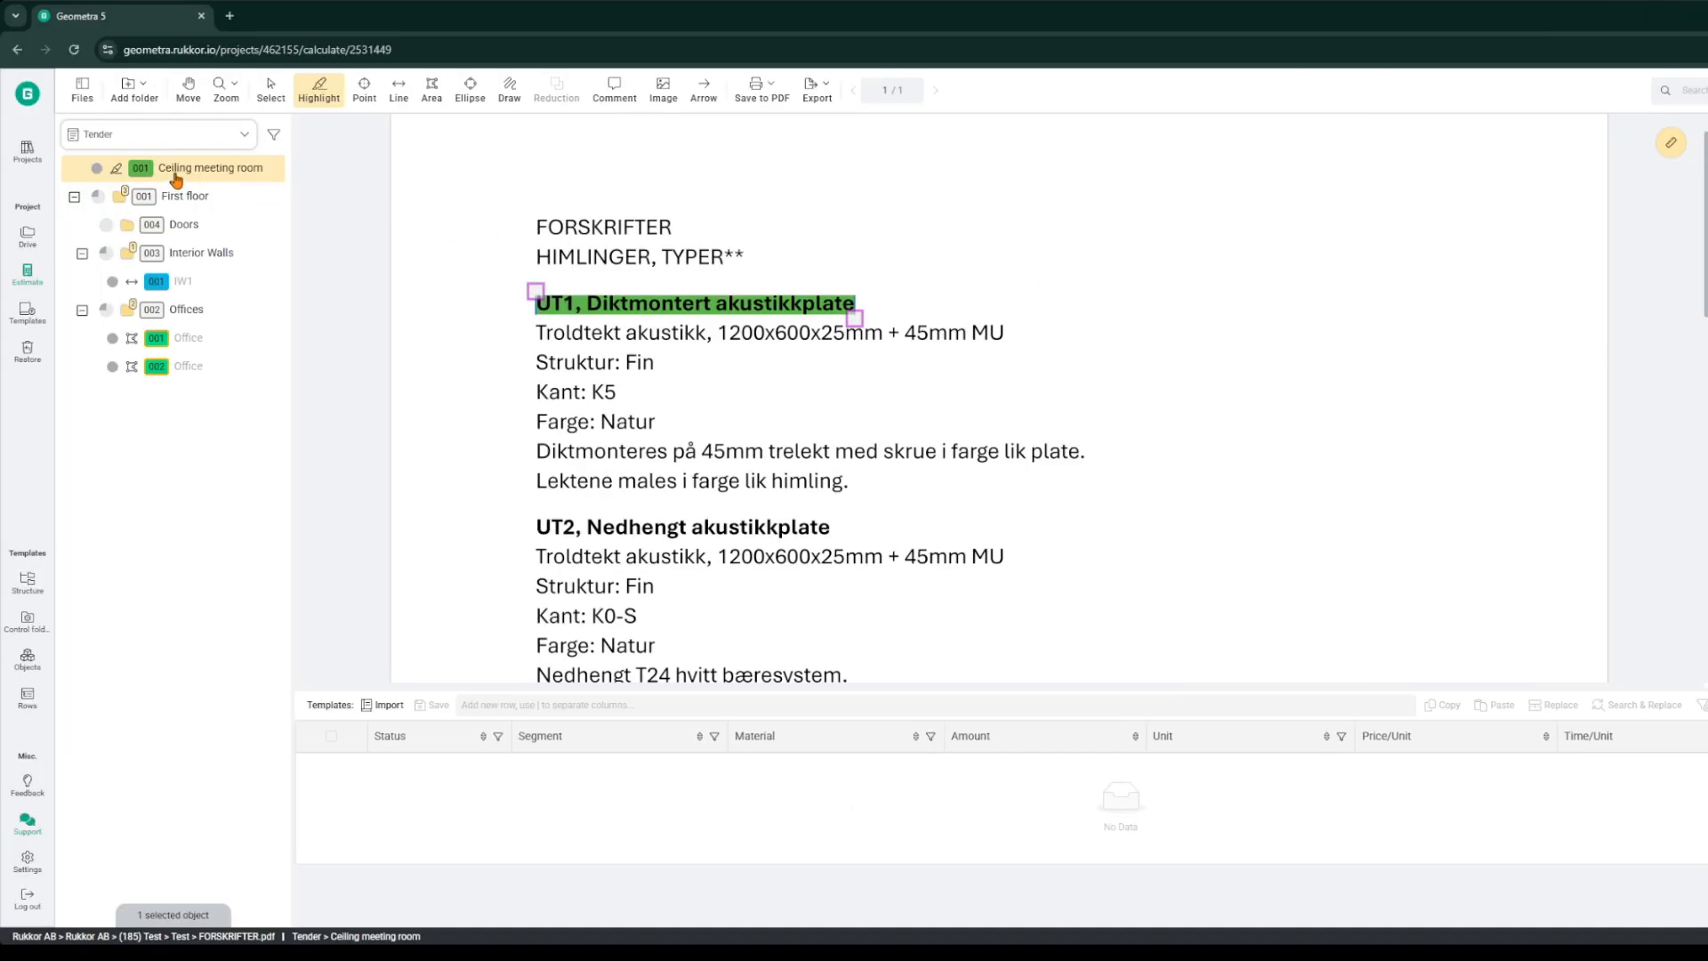
click(224, 481)
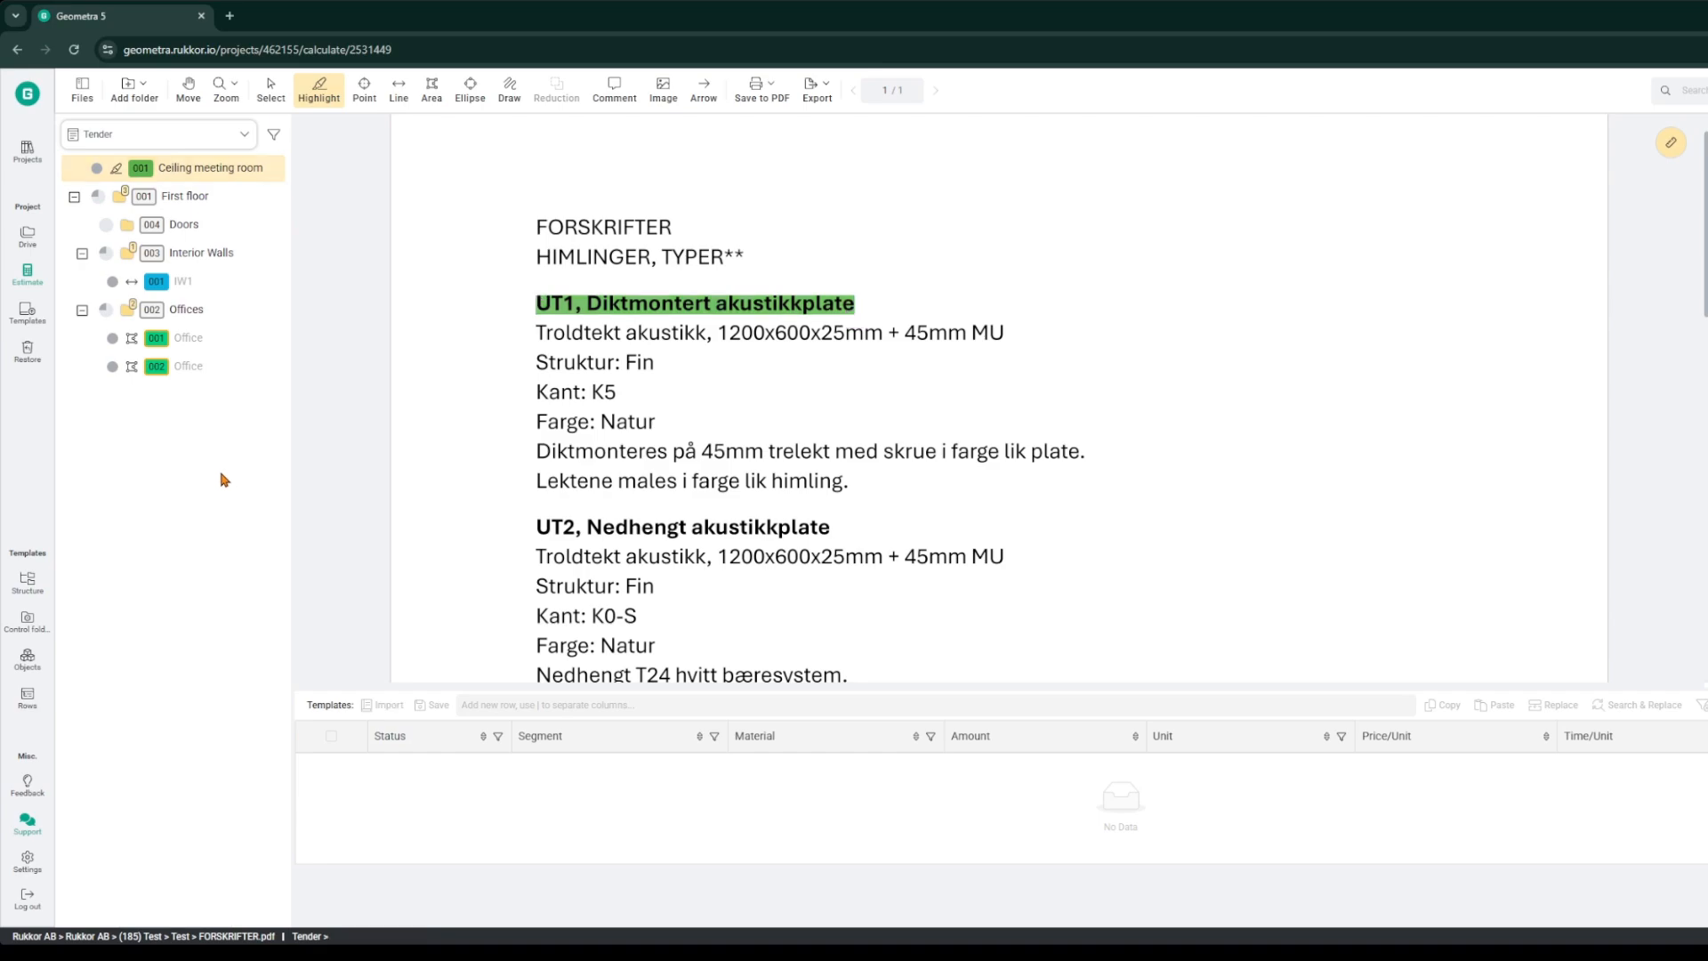
key(Escape)
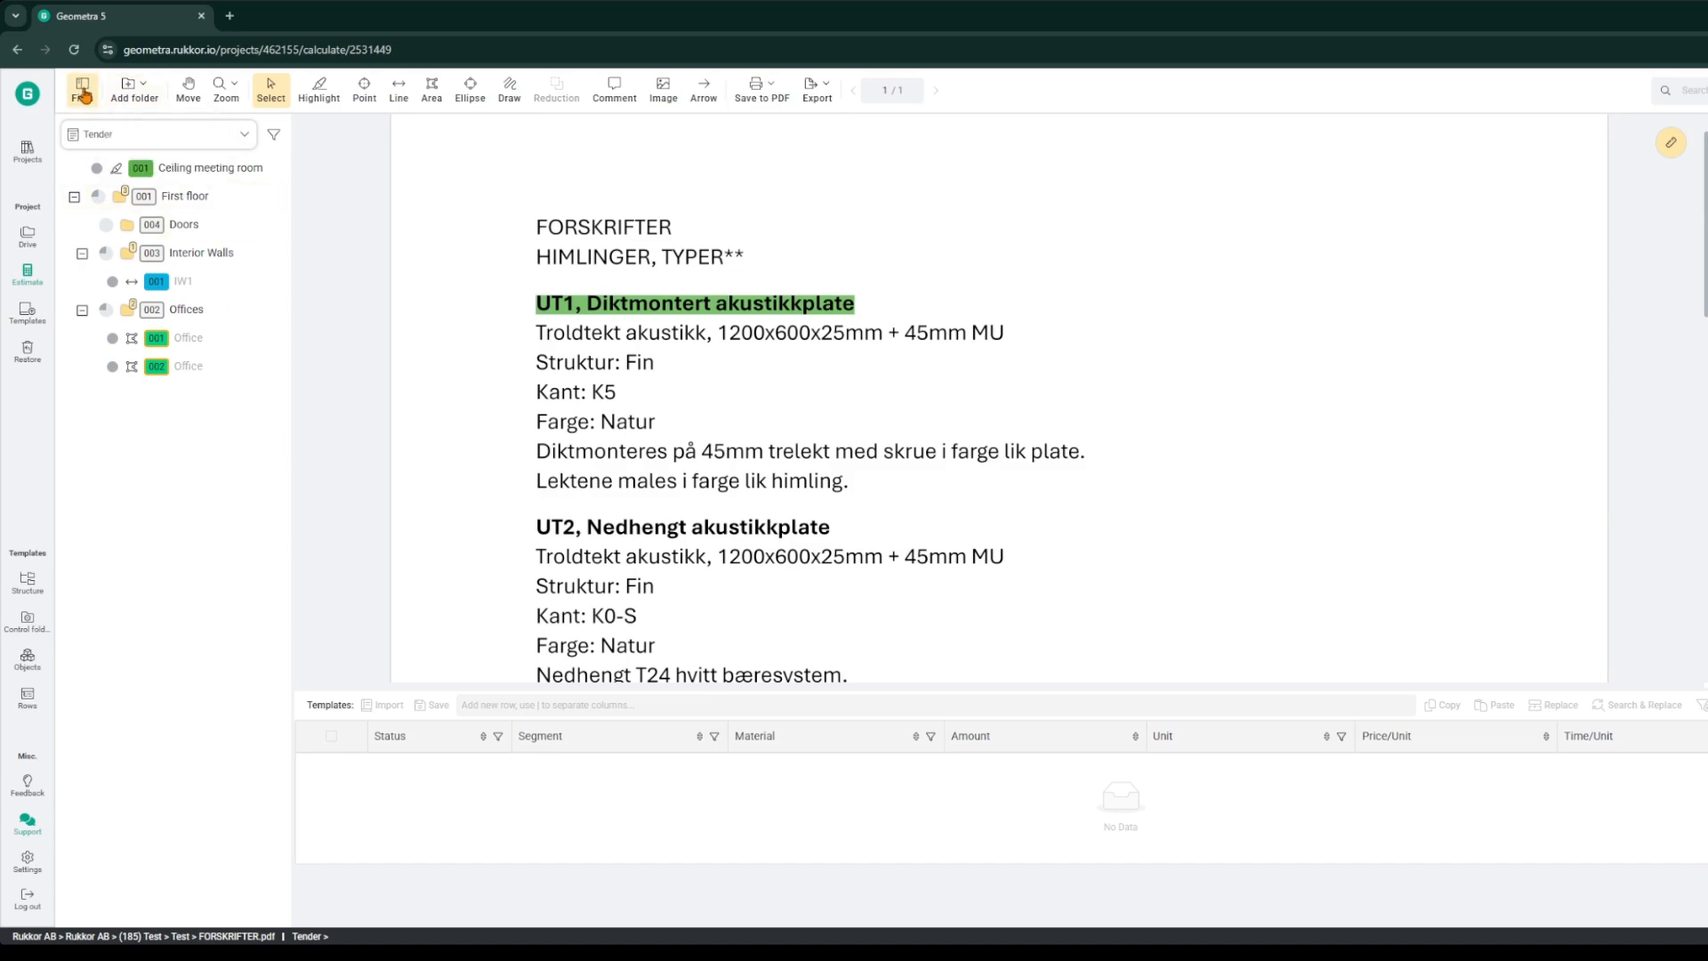
Step: Select objects in the tree to jump between the floor plan areas and the highlighted specification
click(191, 340)
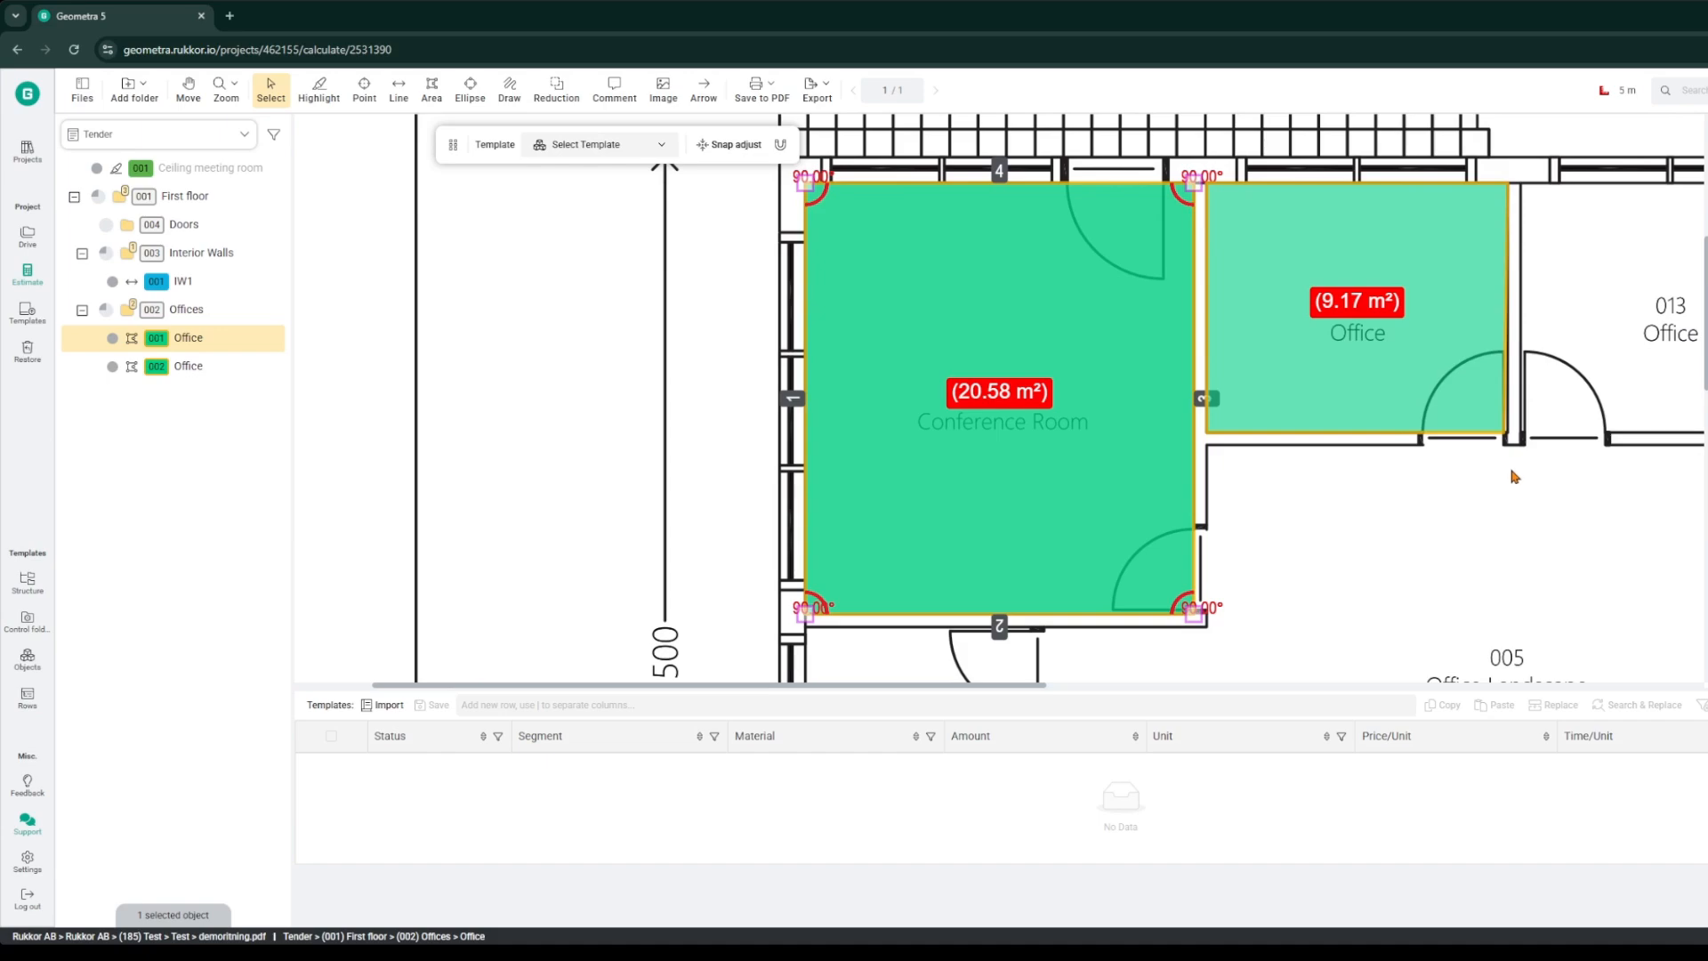
scroll(1515, 477, down, 5)
scroll(1052, 445, up, 5)
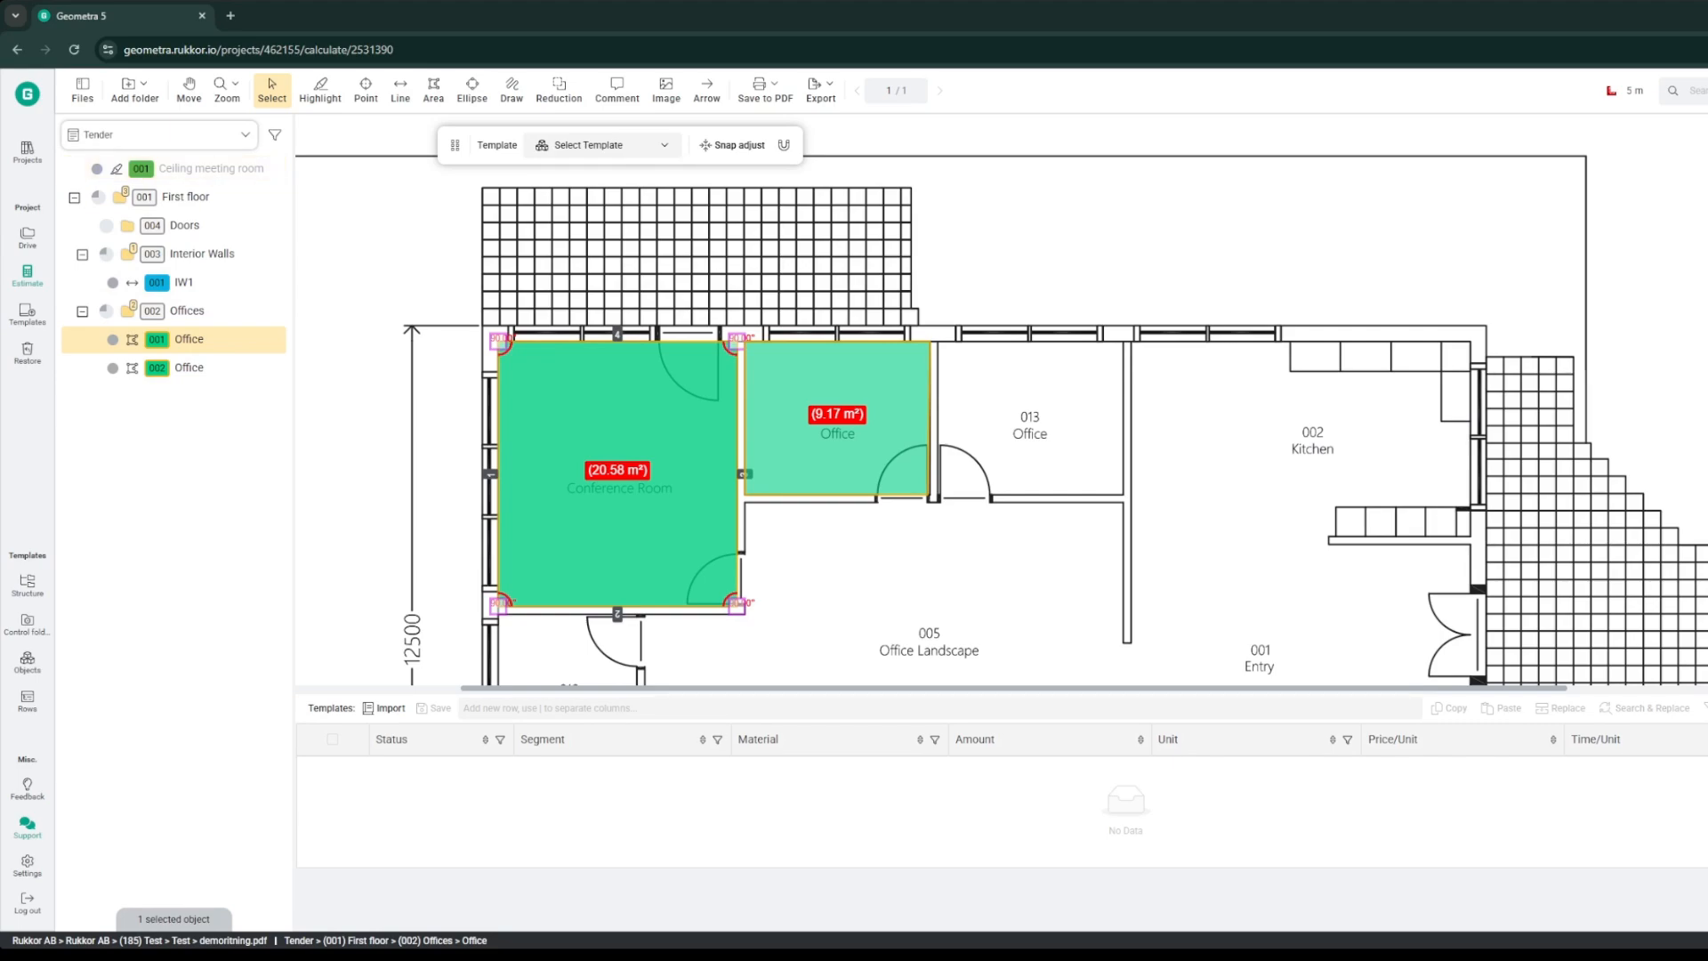
click(212, 454)
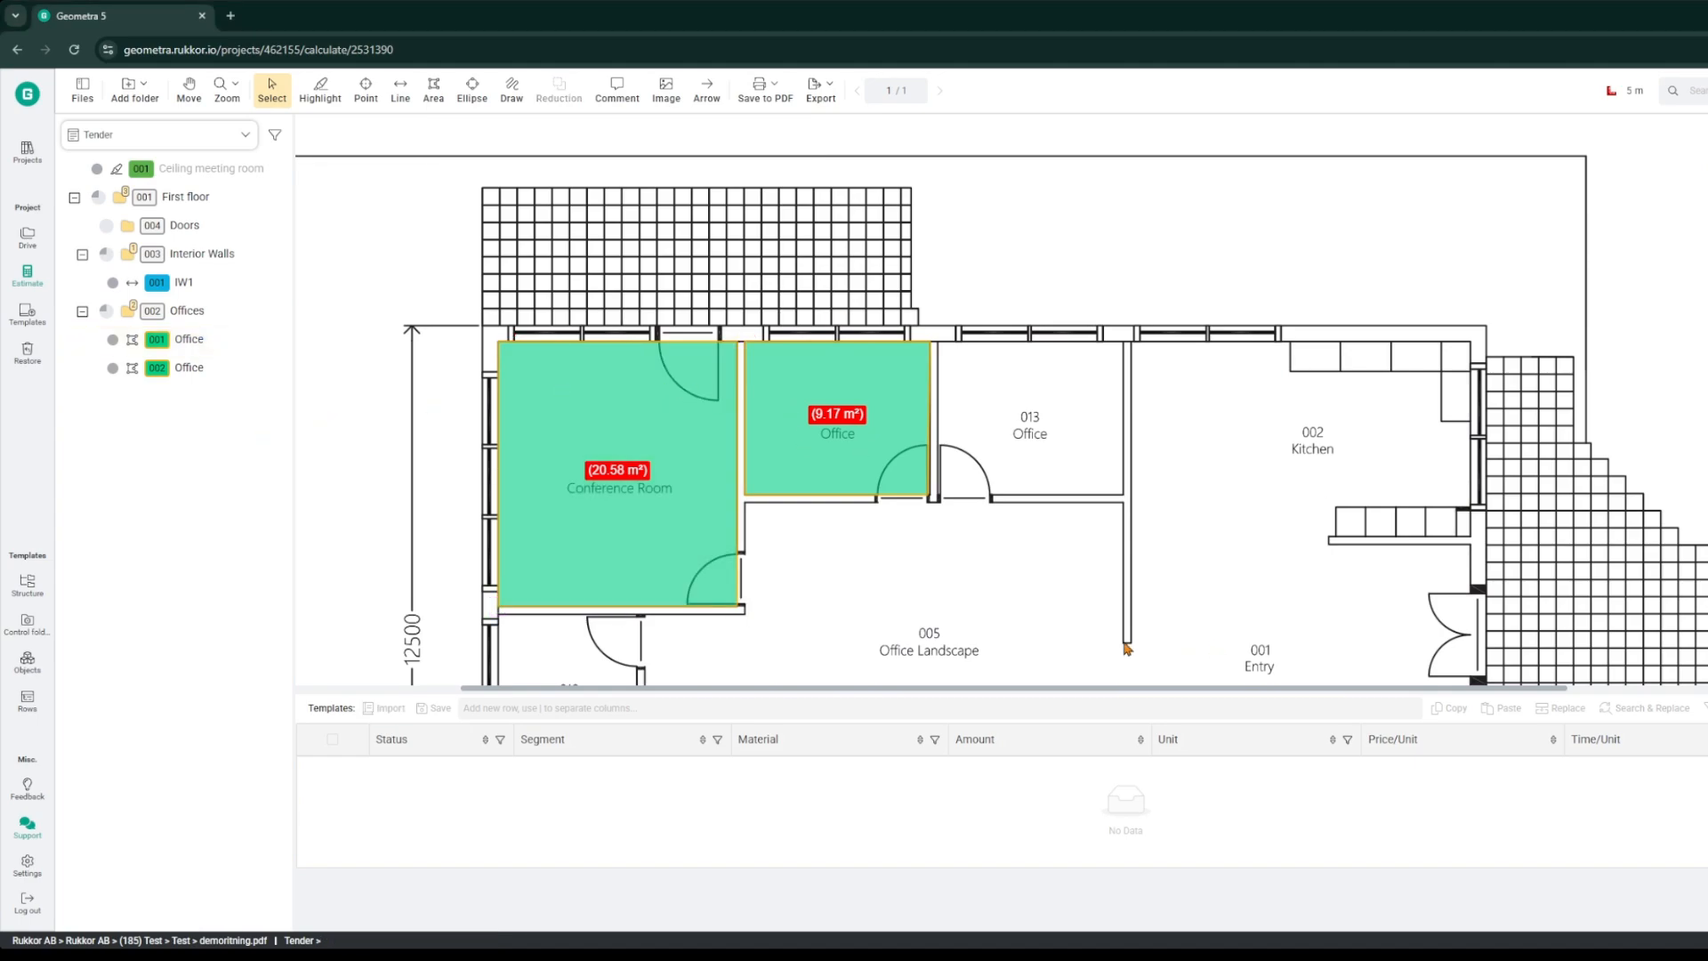
scroll(662, 446, down, 1)
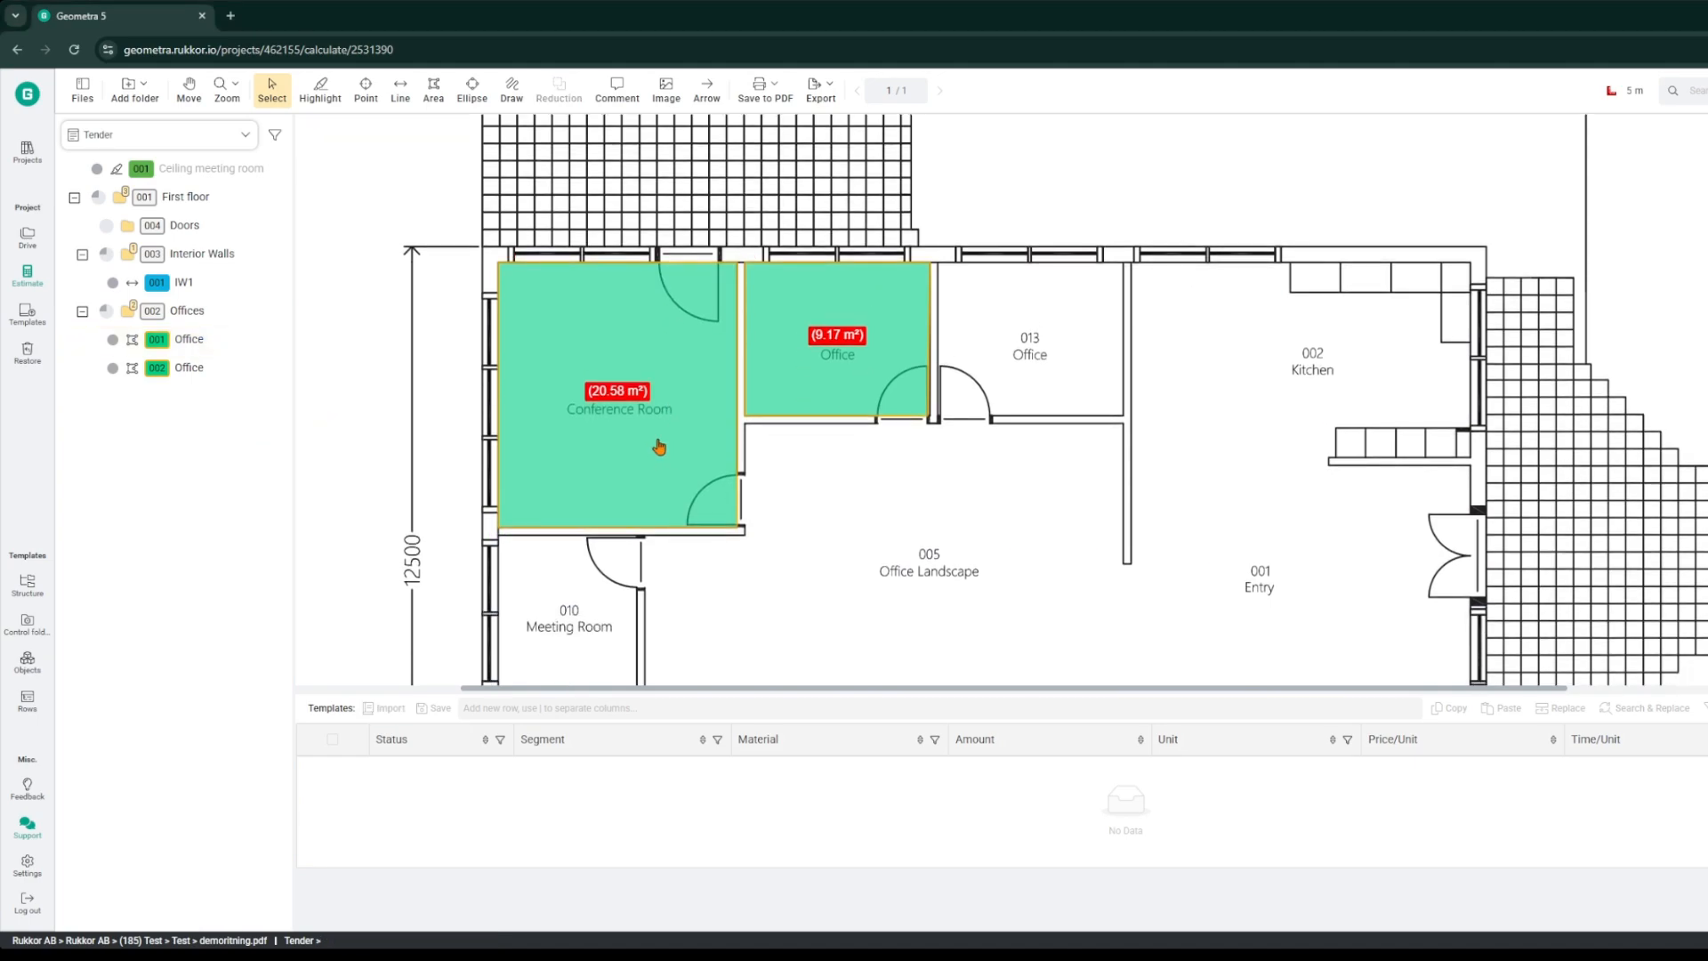
scroll(641, 618, down, 1)
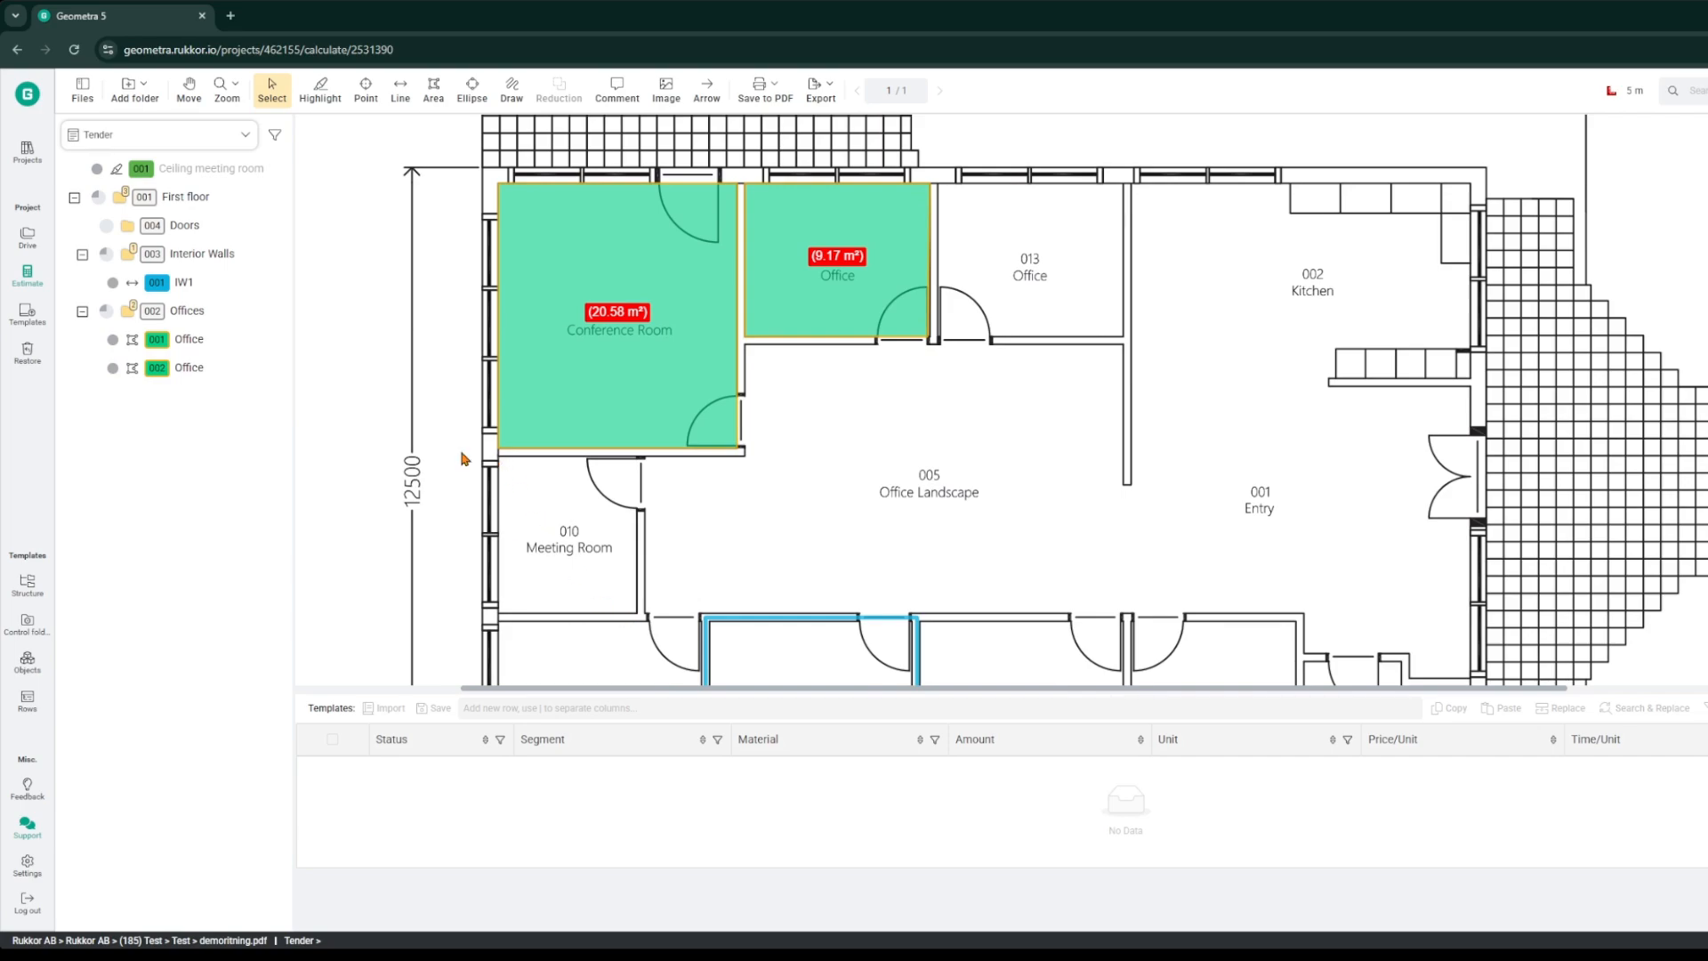
click(210, 169)
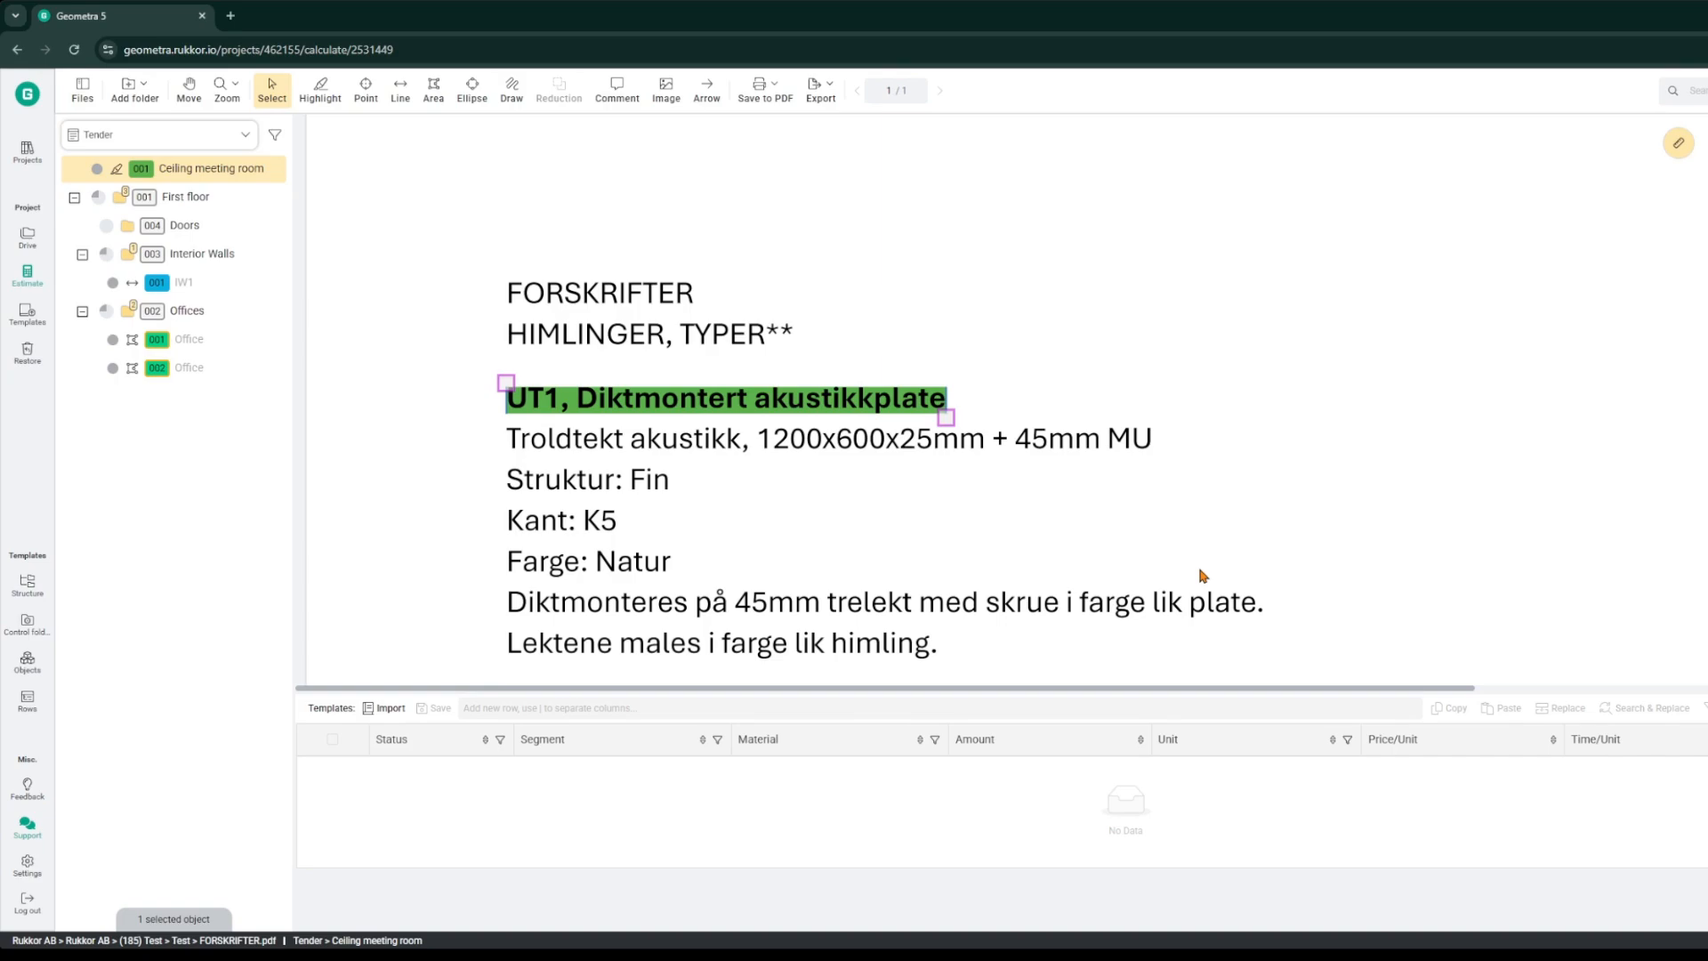
click(188, 339)
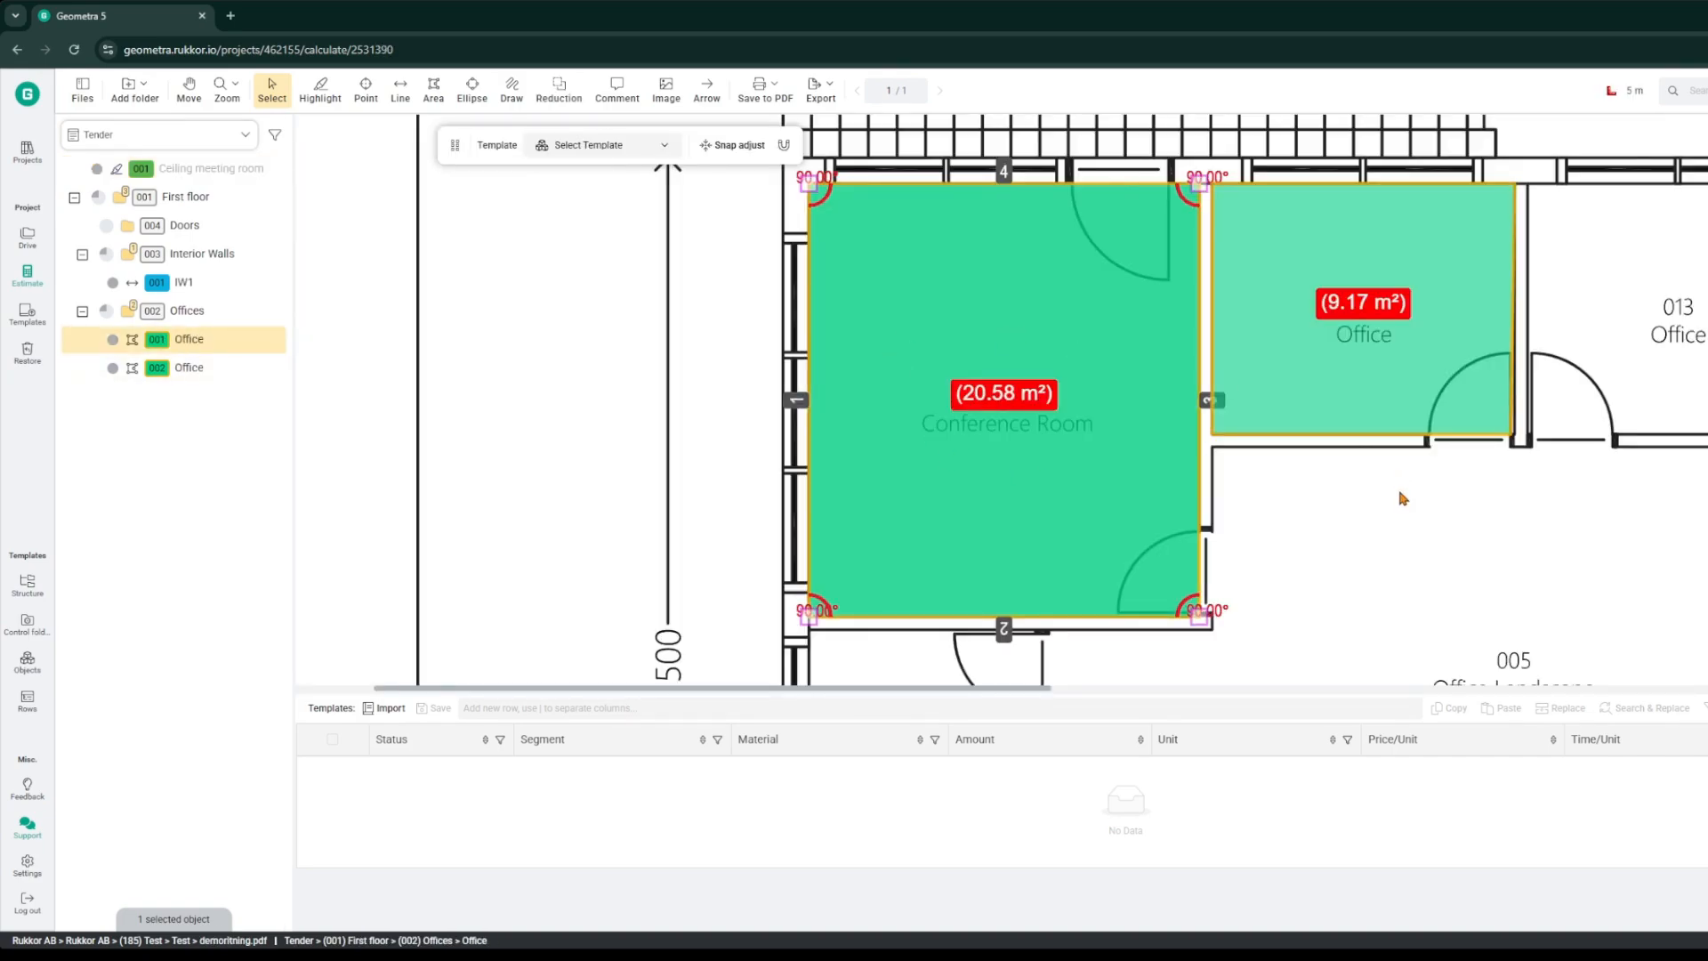
scroll(1338, 489, down, 3)
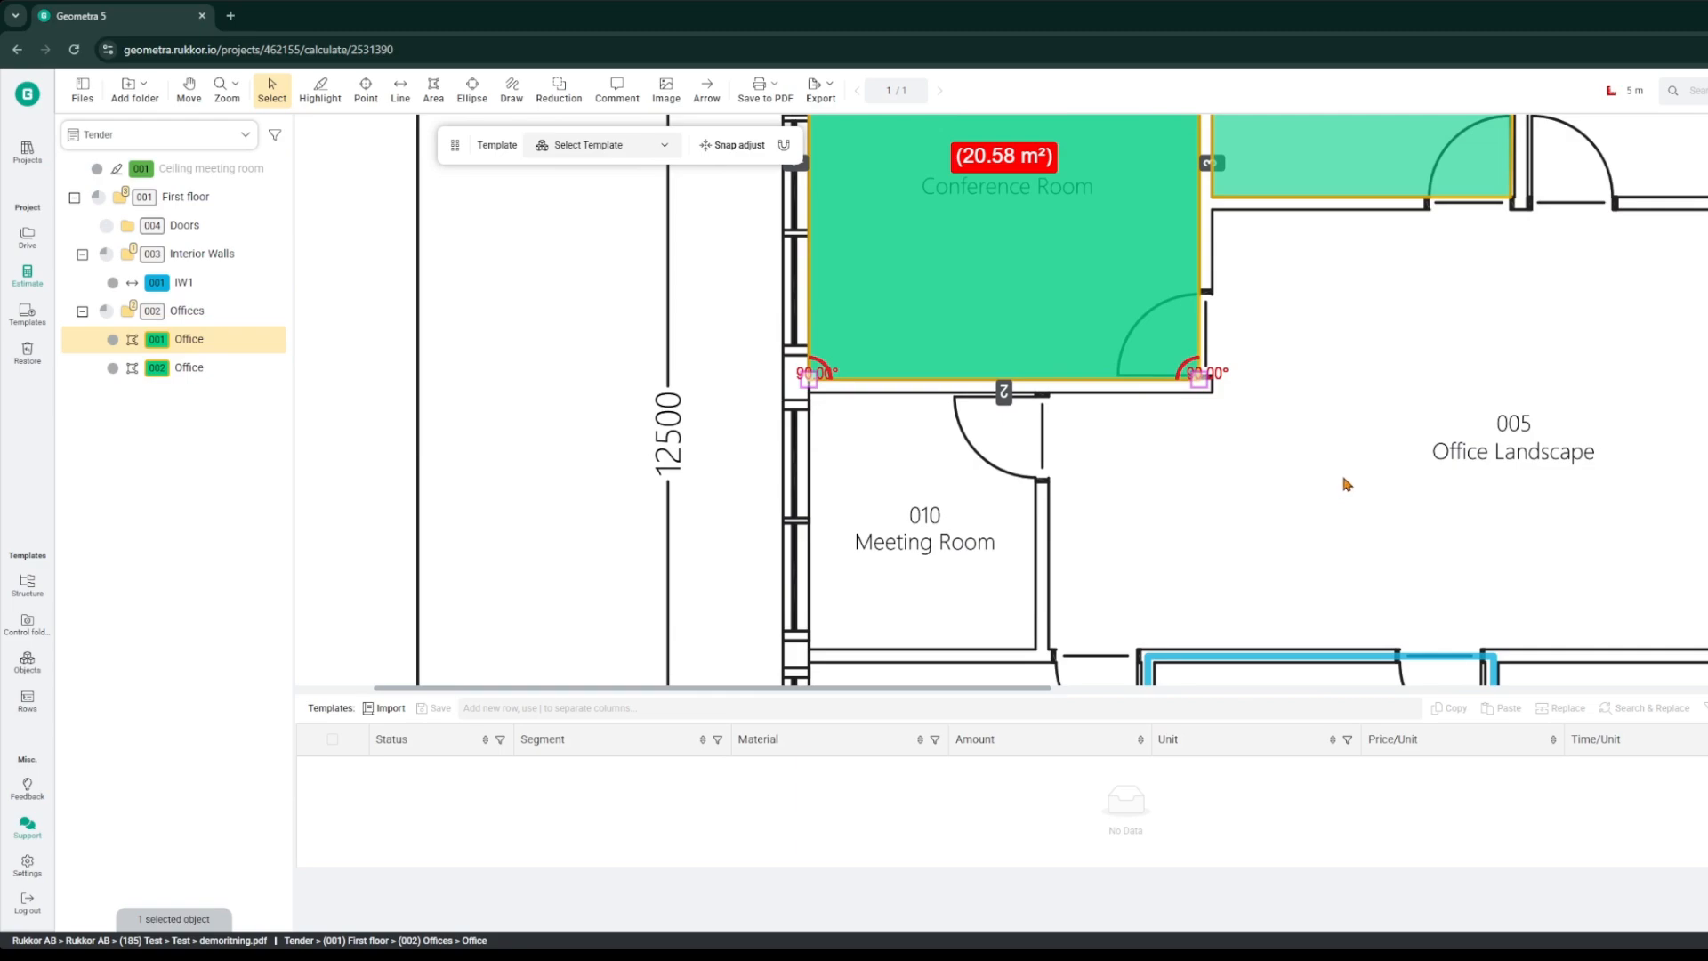
ctrl+scroll(1345, 483, down, 5)
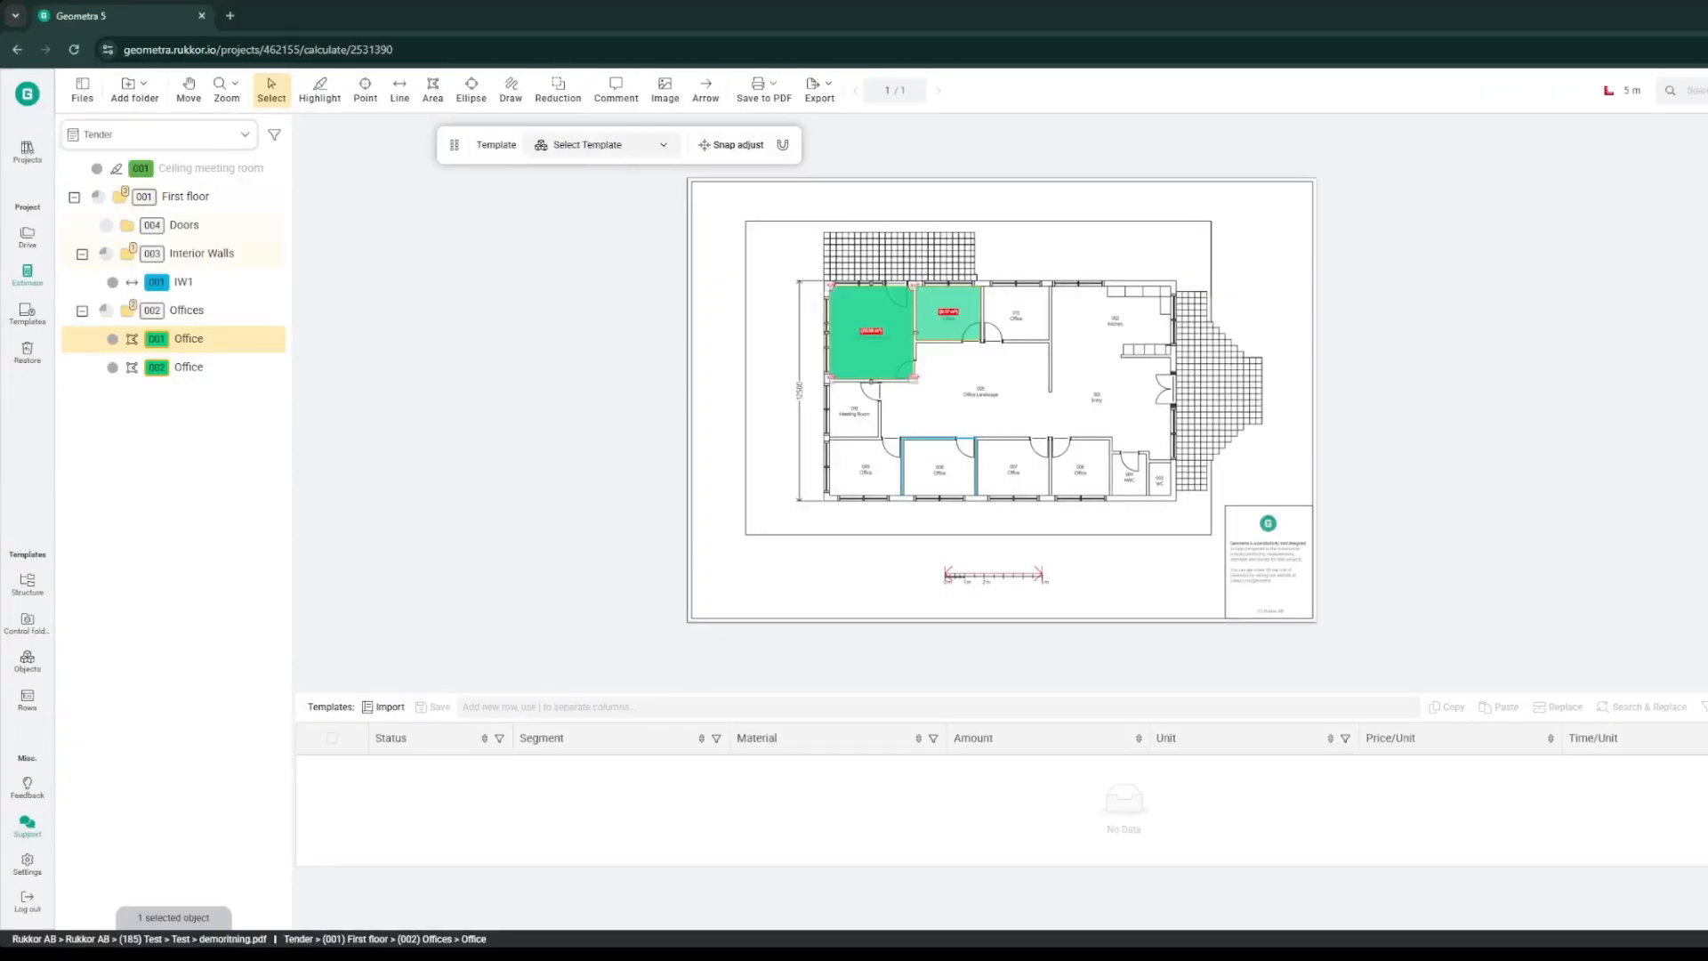
Step: In the Doors folder, place point markers on the doors of Meeting Room 010 and Offices 009, 008, 007 and 006
click(183, 226)
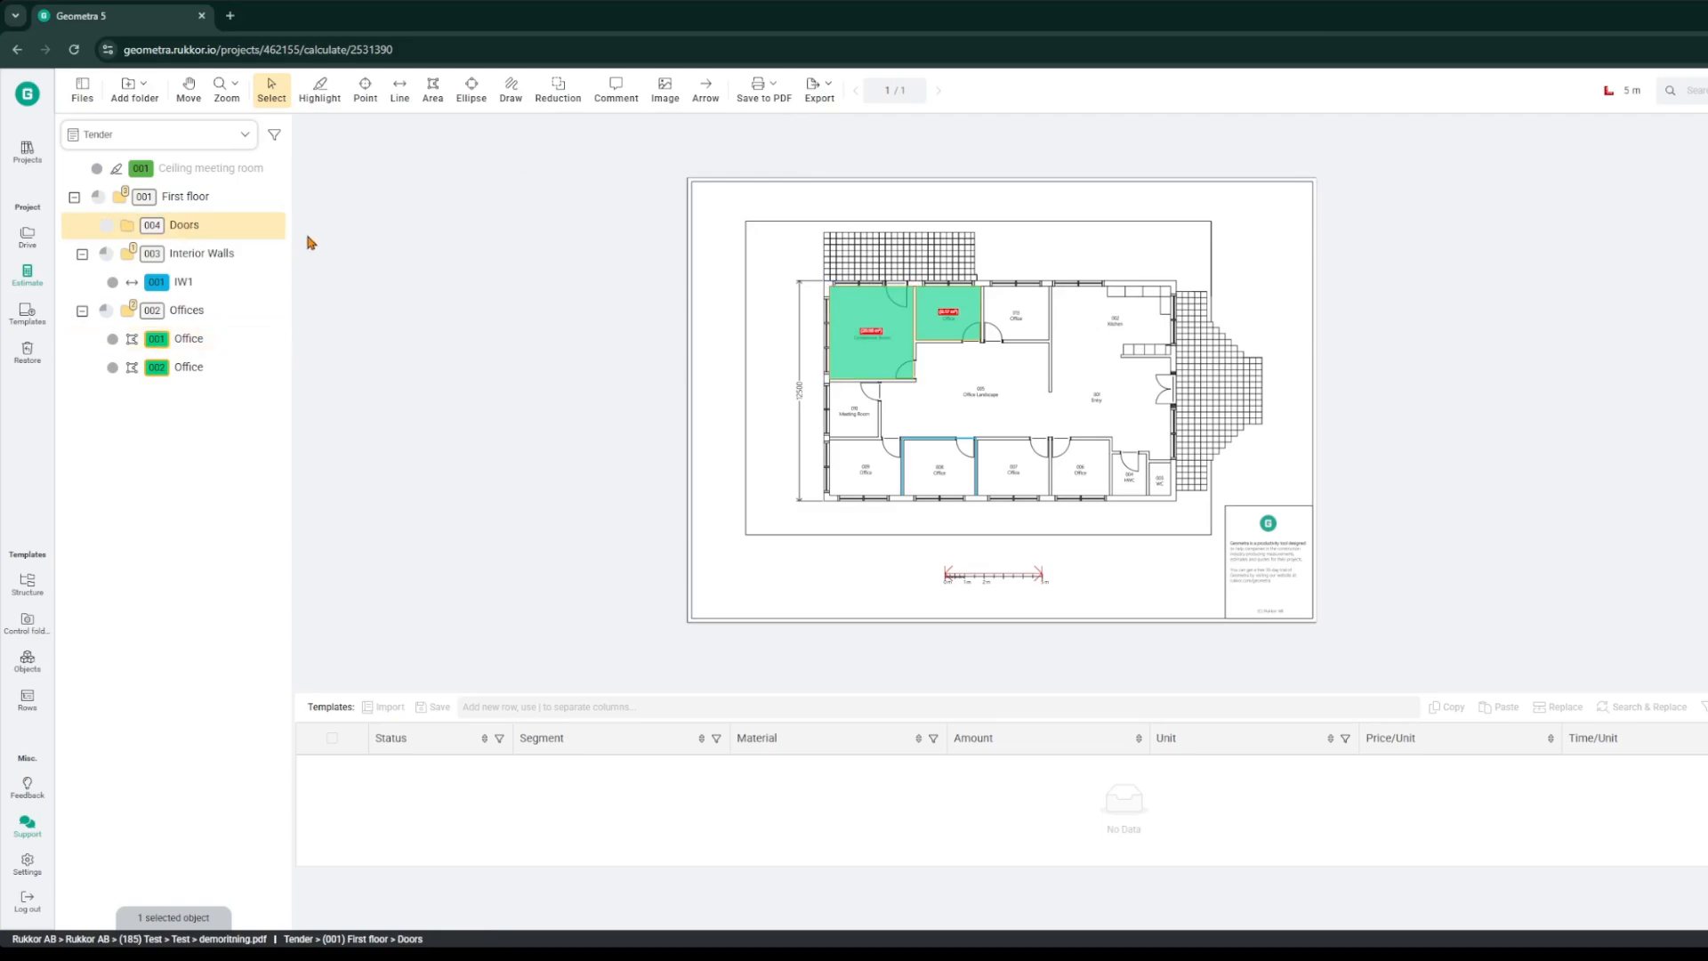
click(374, 87)
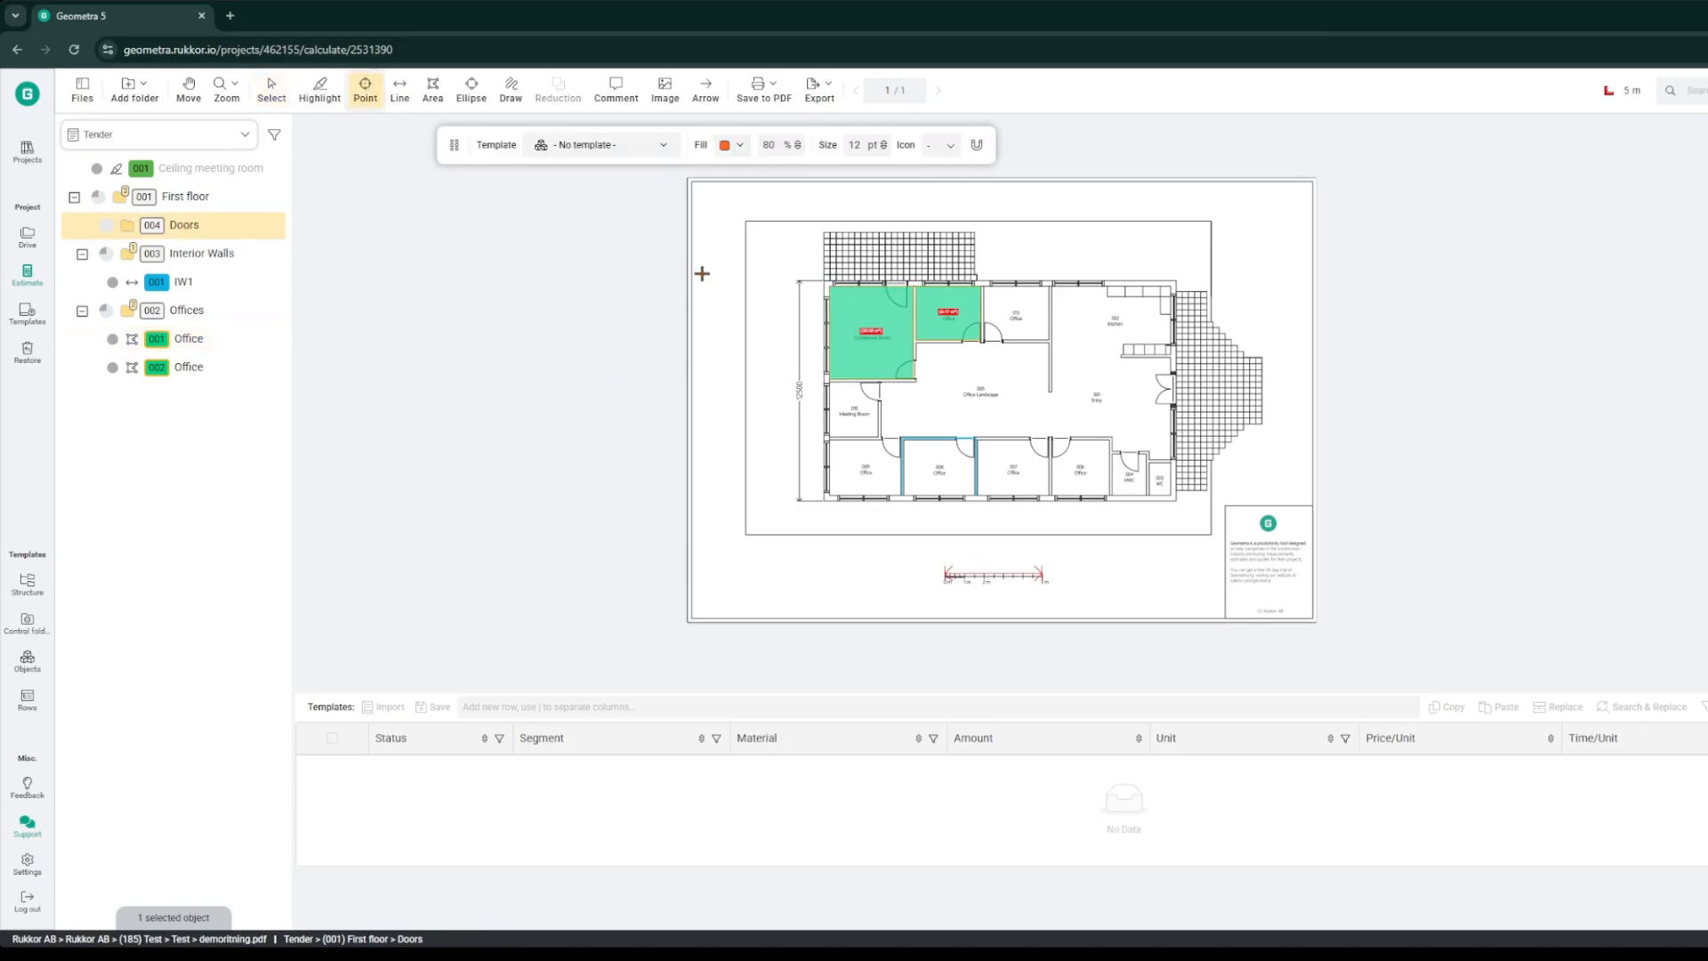
scroll(842, 330, up, 3)
scroll(785, 441, up, 3)
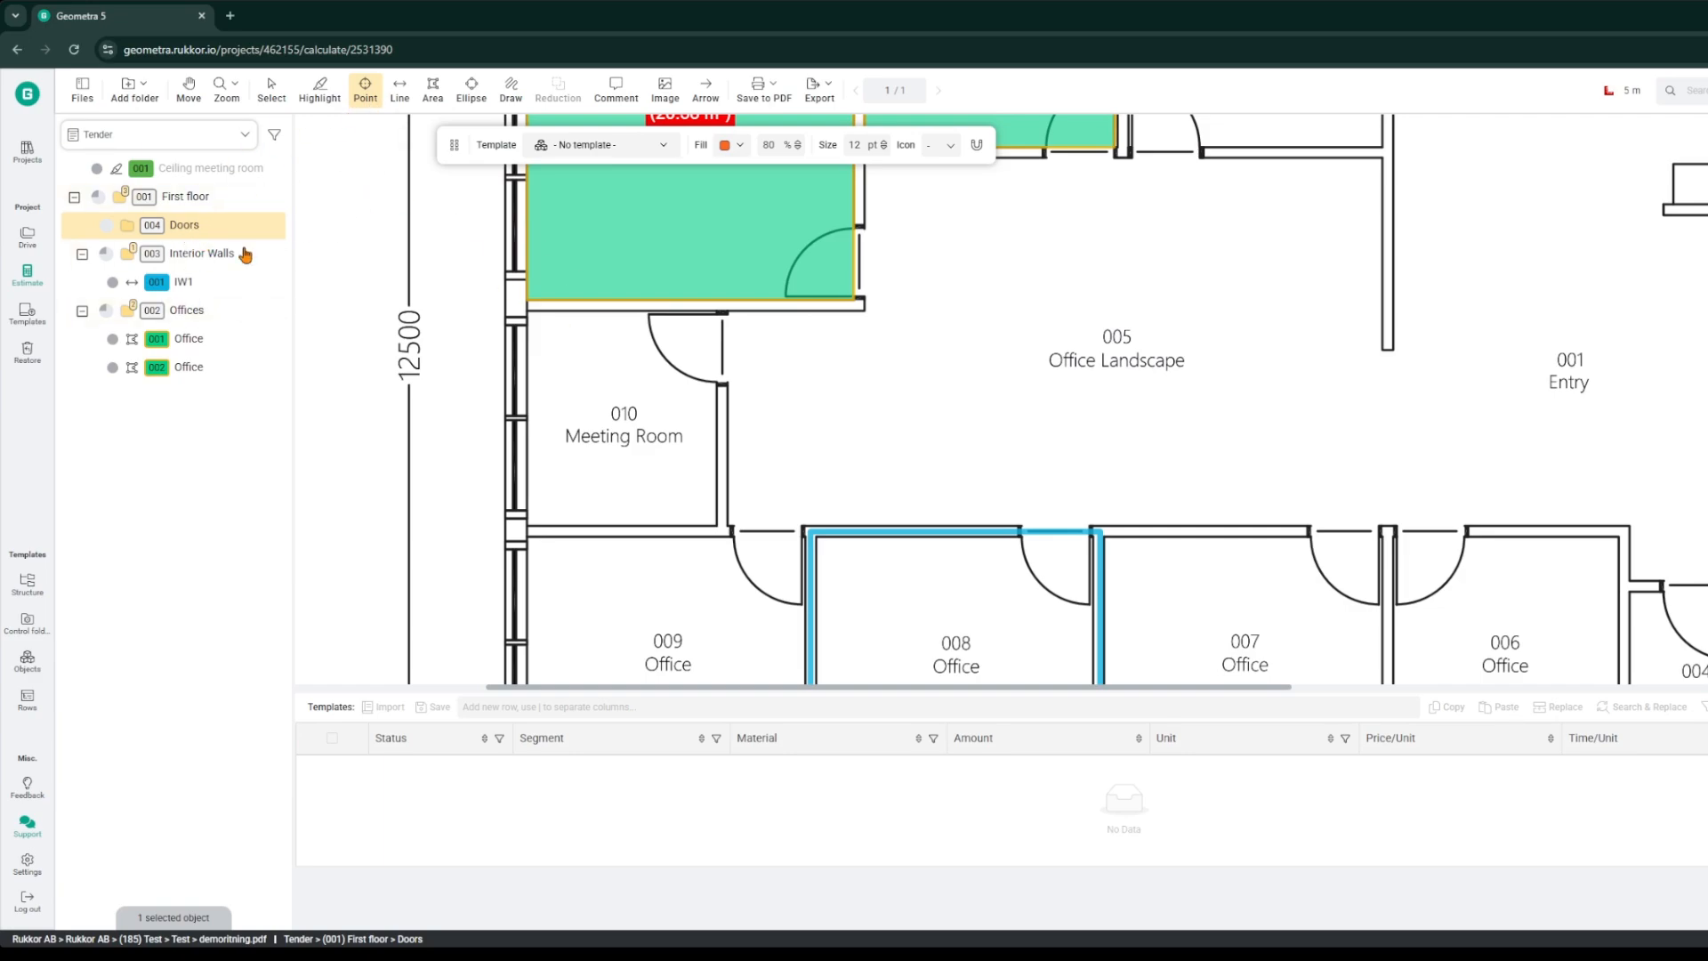
click(725, 343)
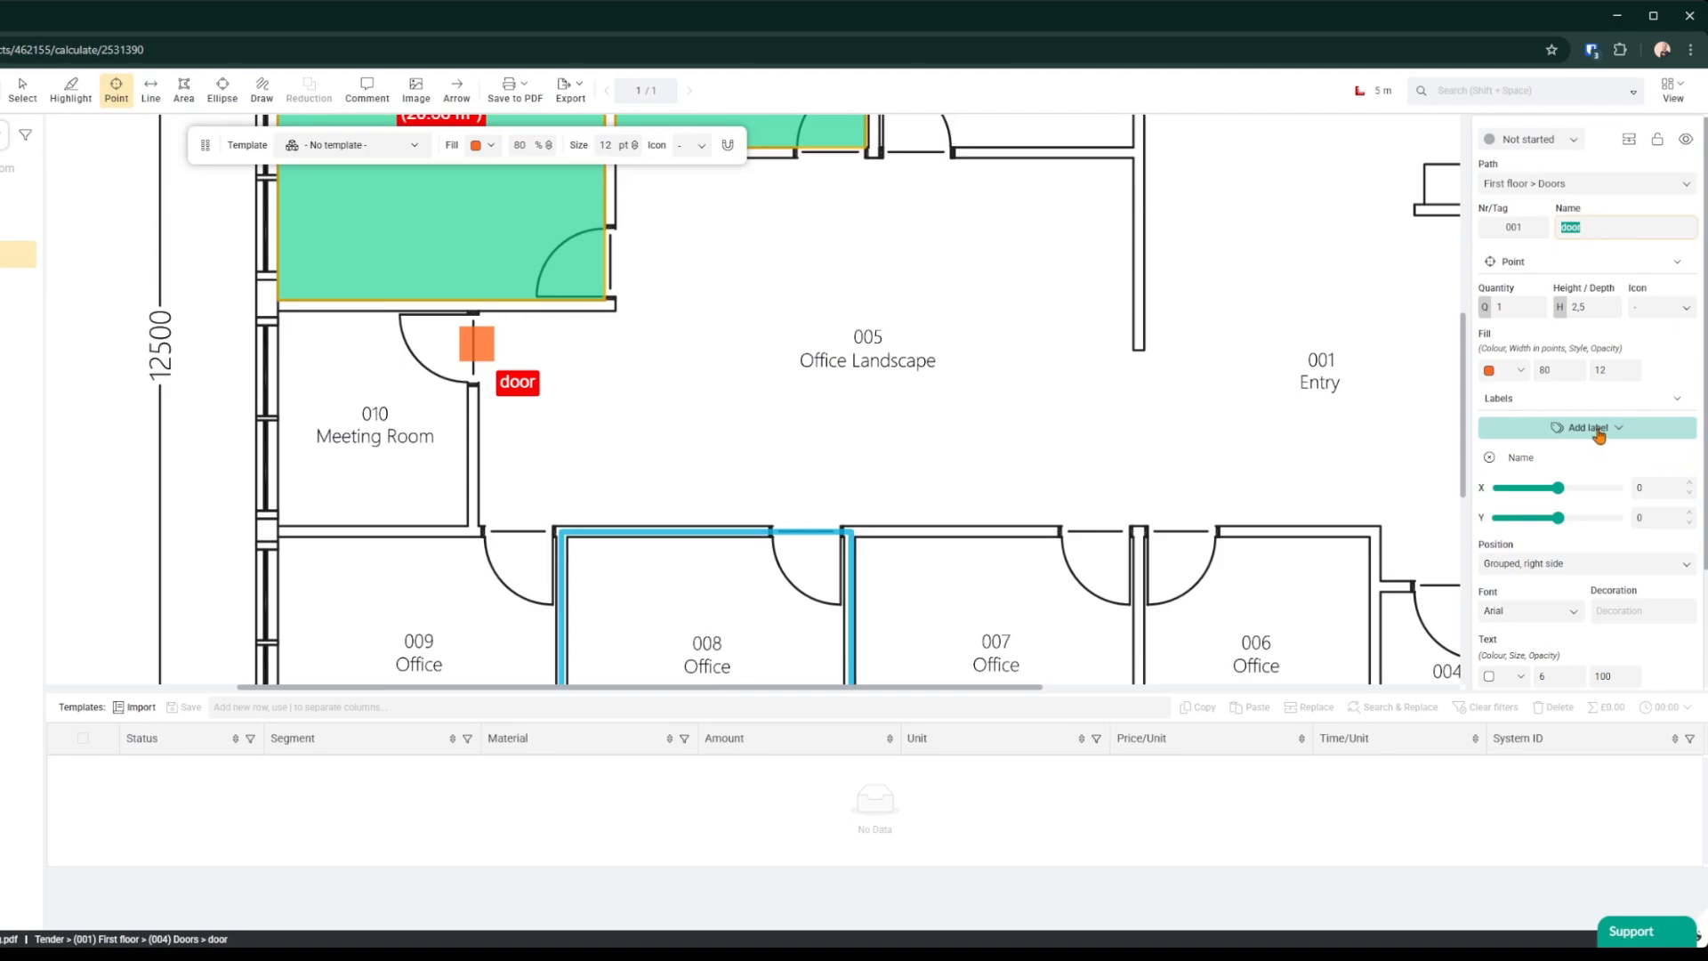
click(519, 531)
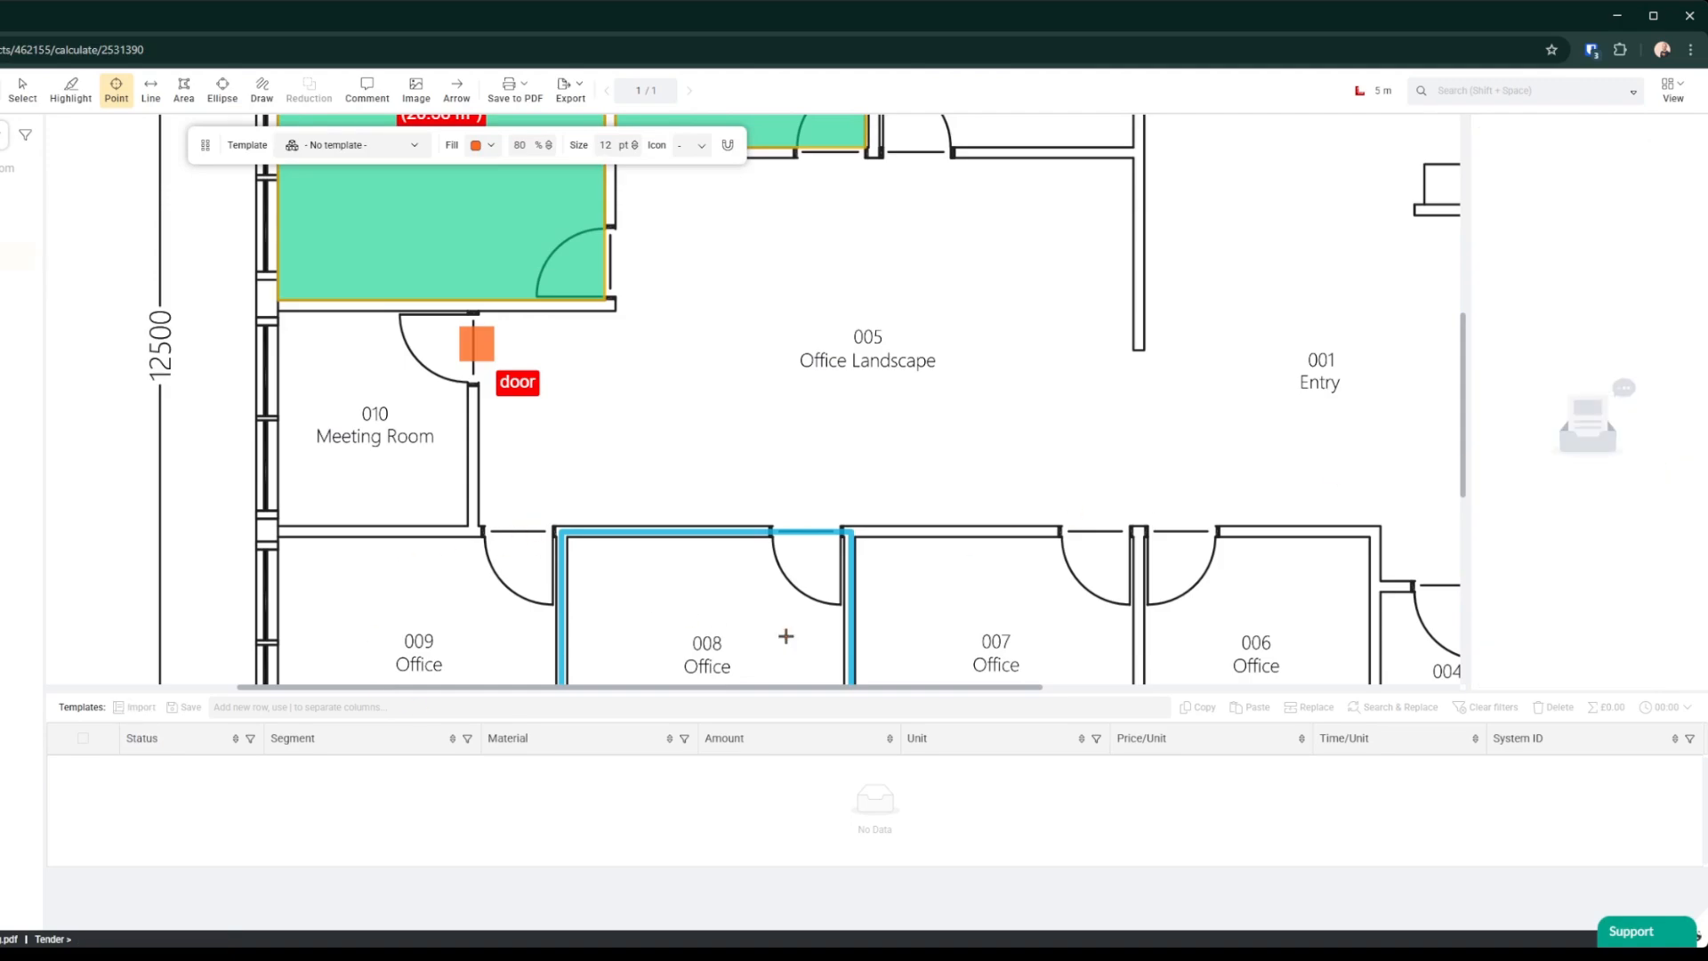
click(794, 516)
click(1102, 512)
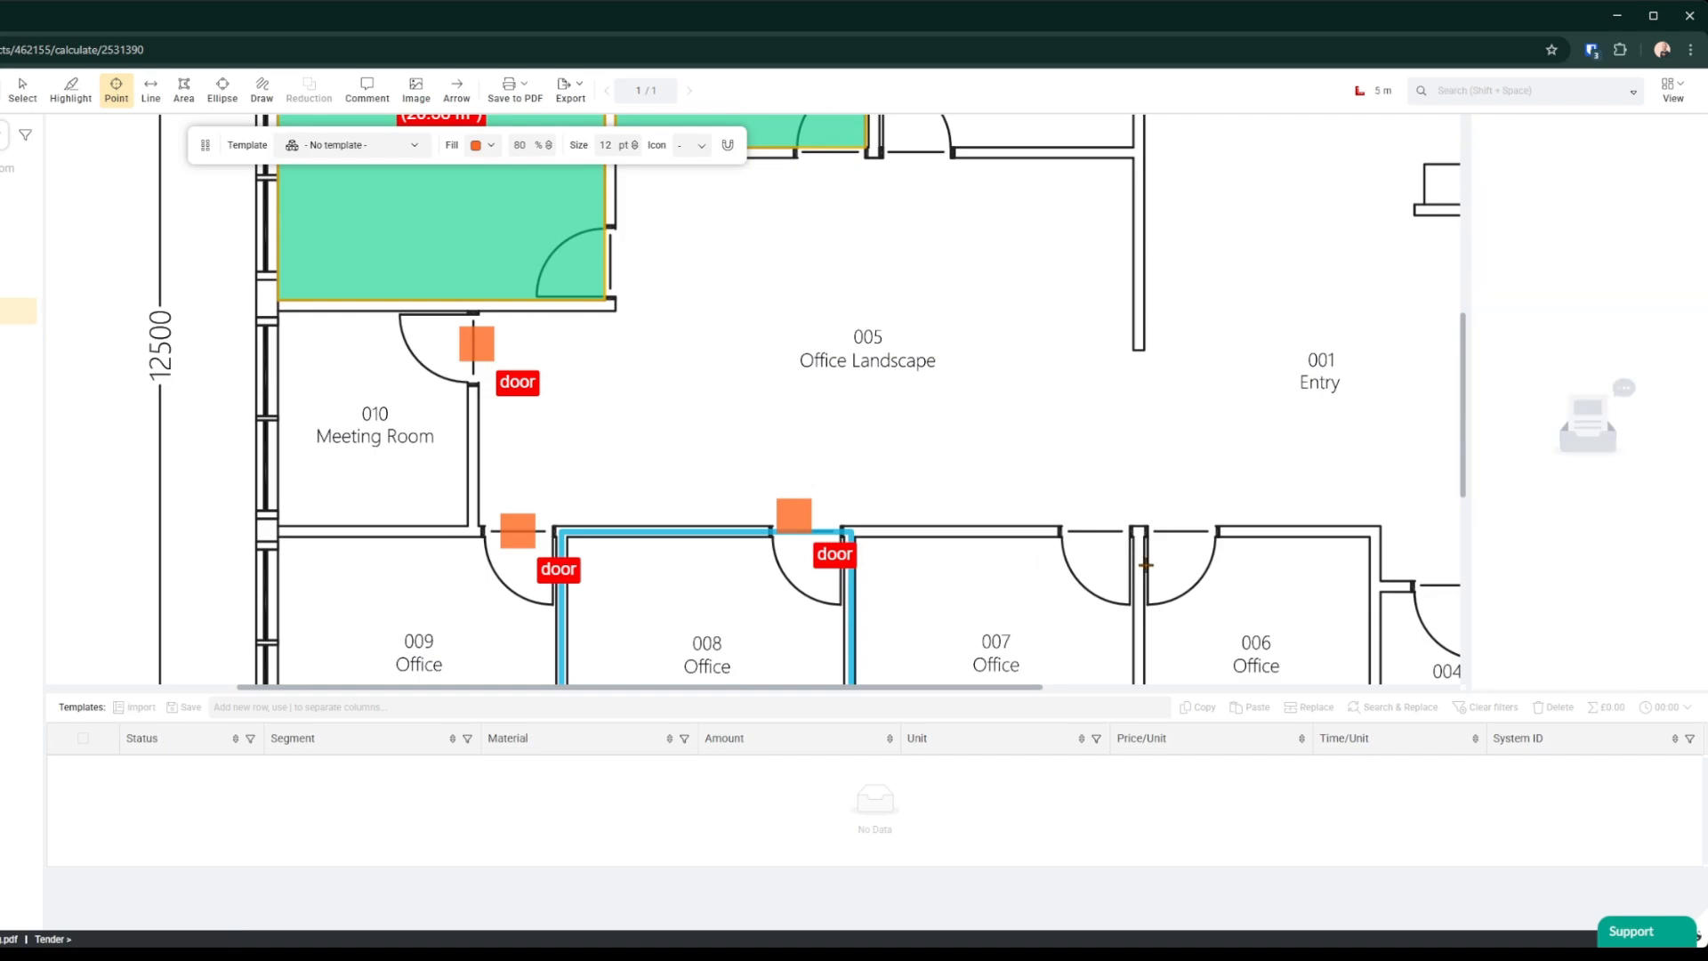
click(1179, 522)
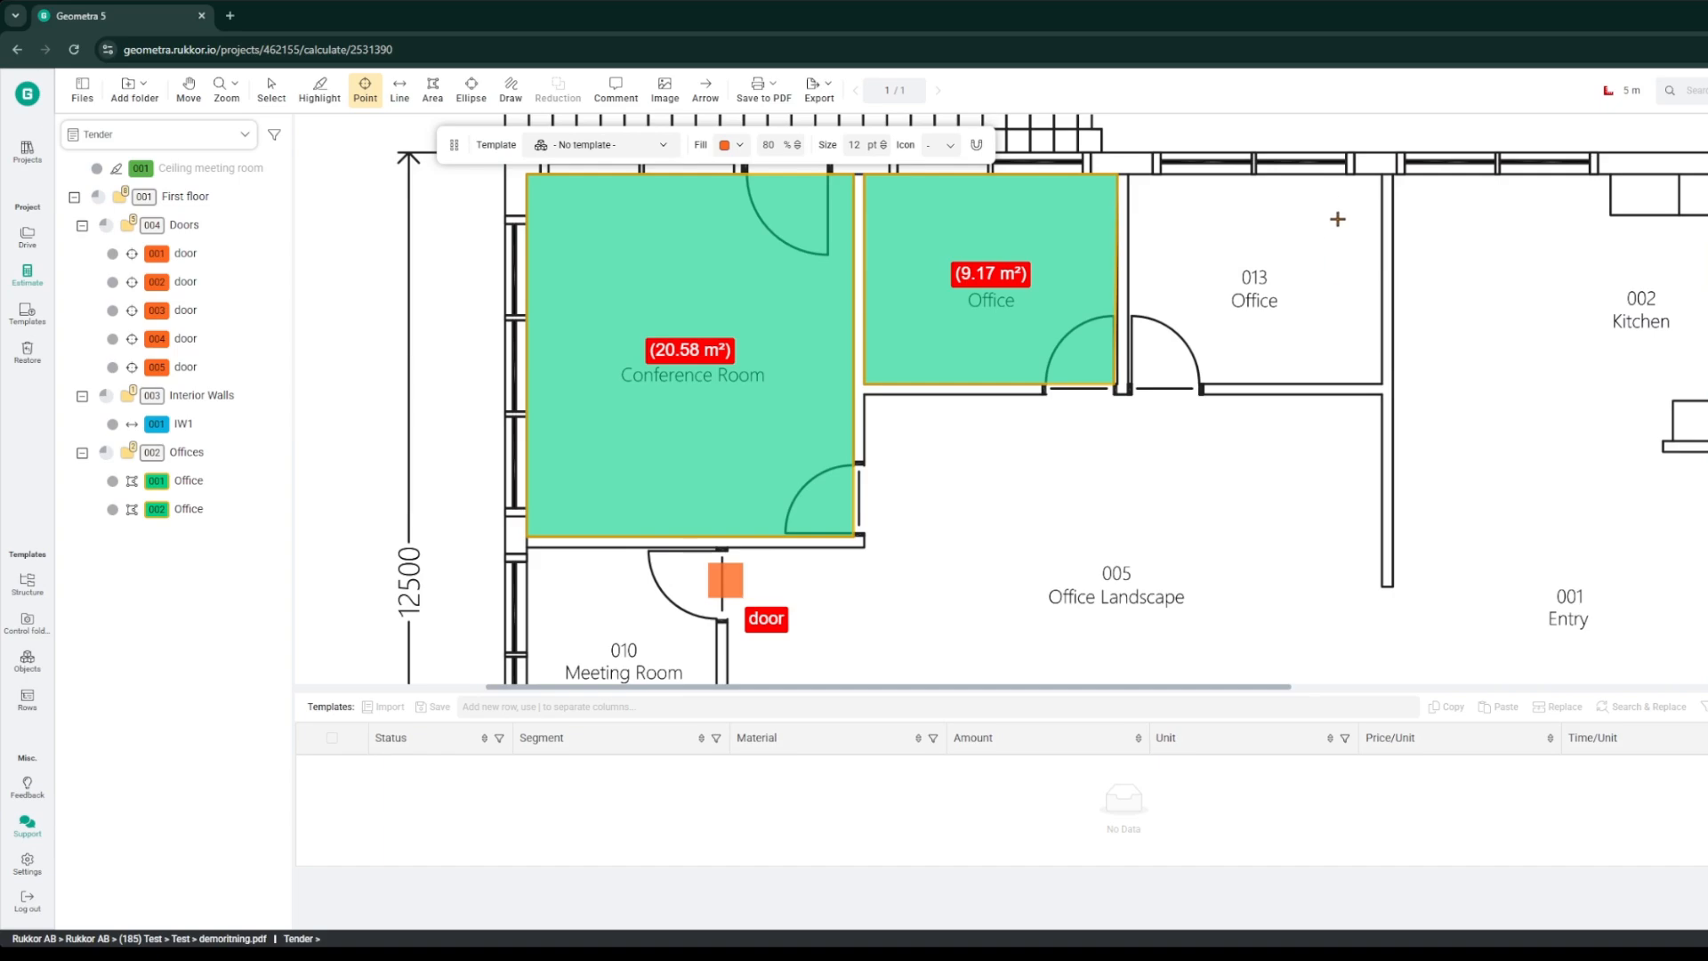
Step: Place a point named Doublecheck in Office 013 and draw an arrow pointing up to it
click(1301, 233)
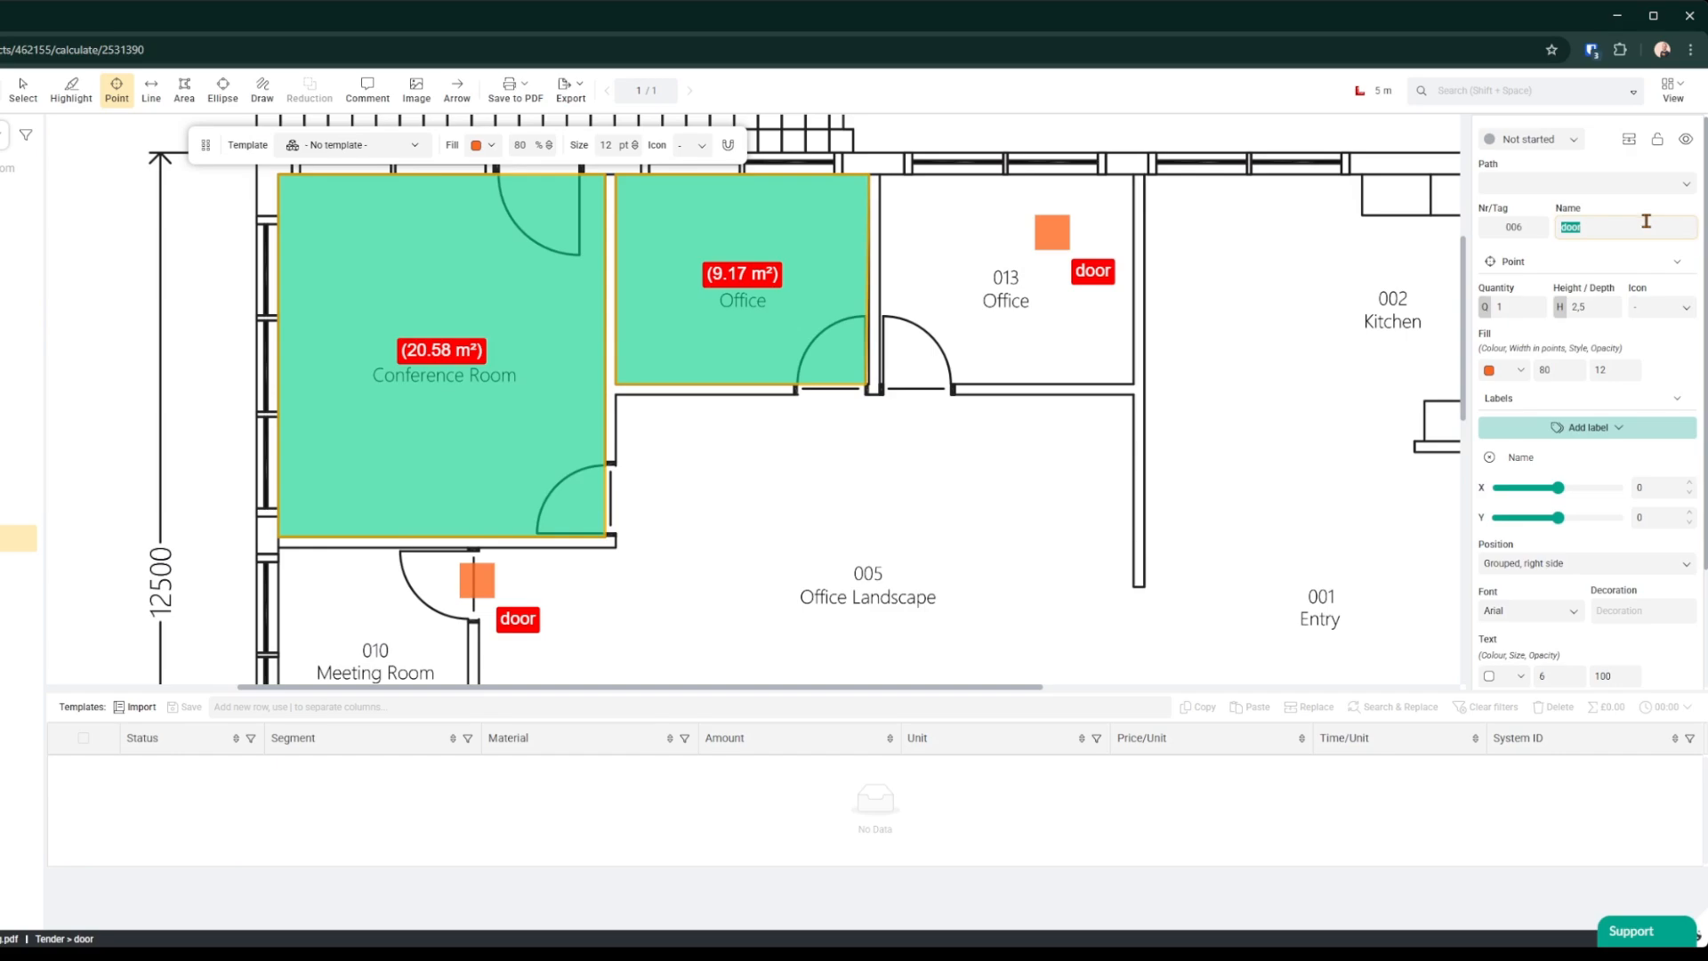
text(Du)
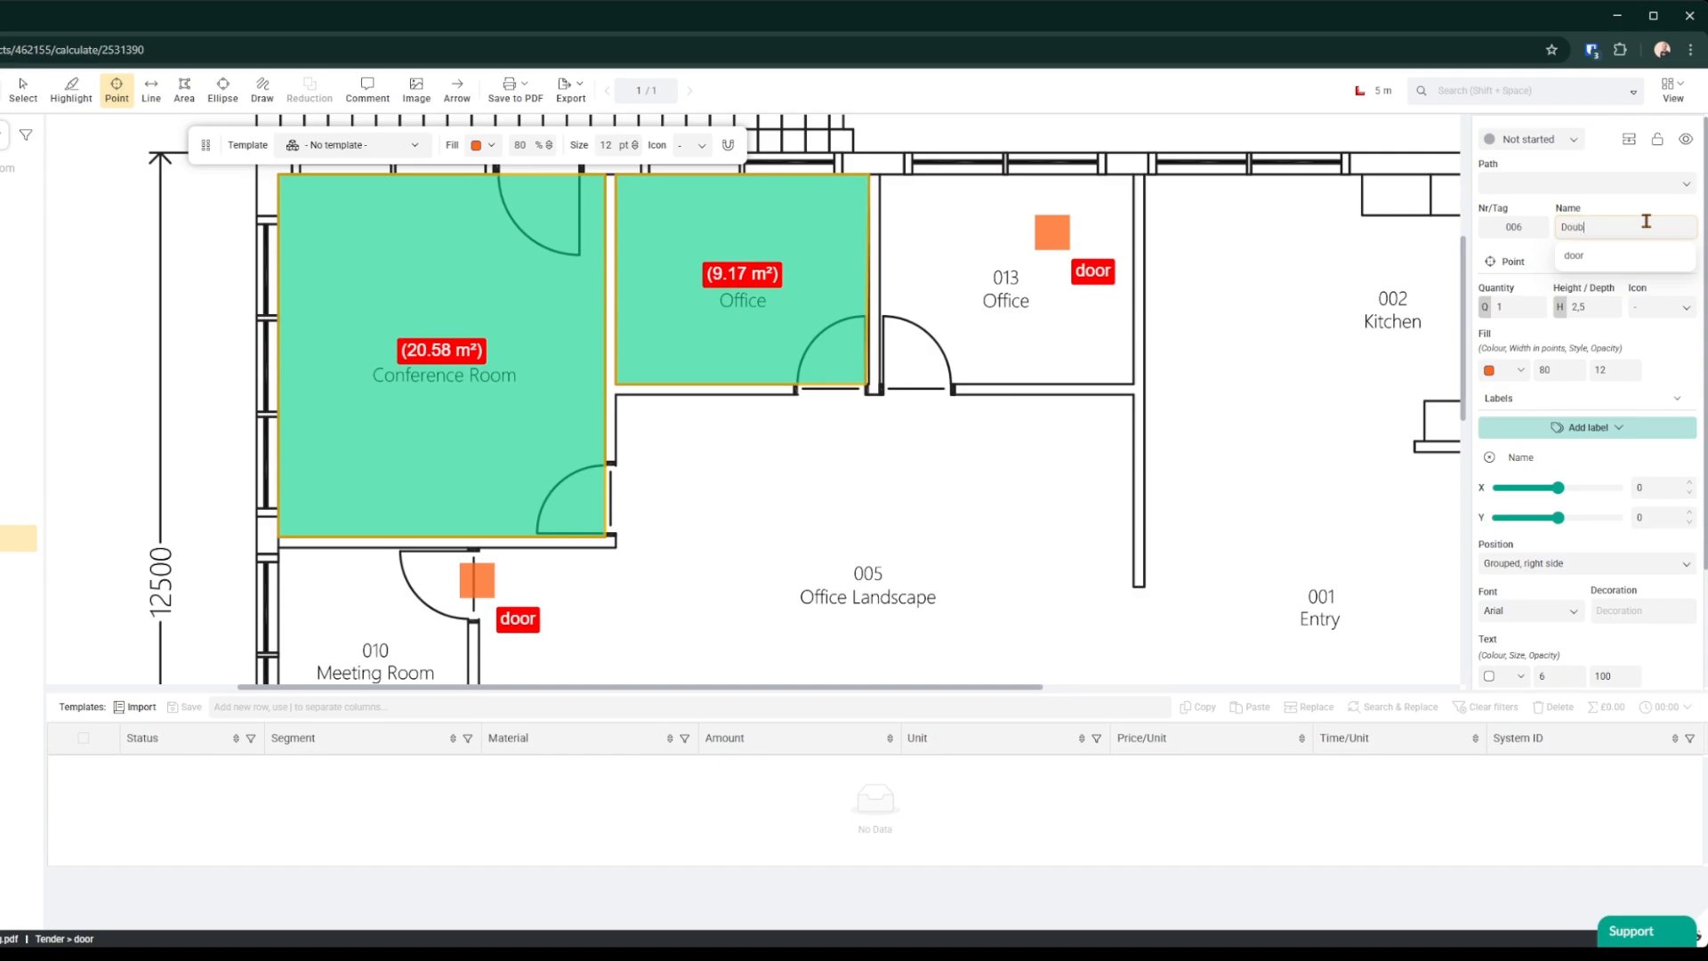
key(Return)
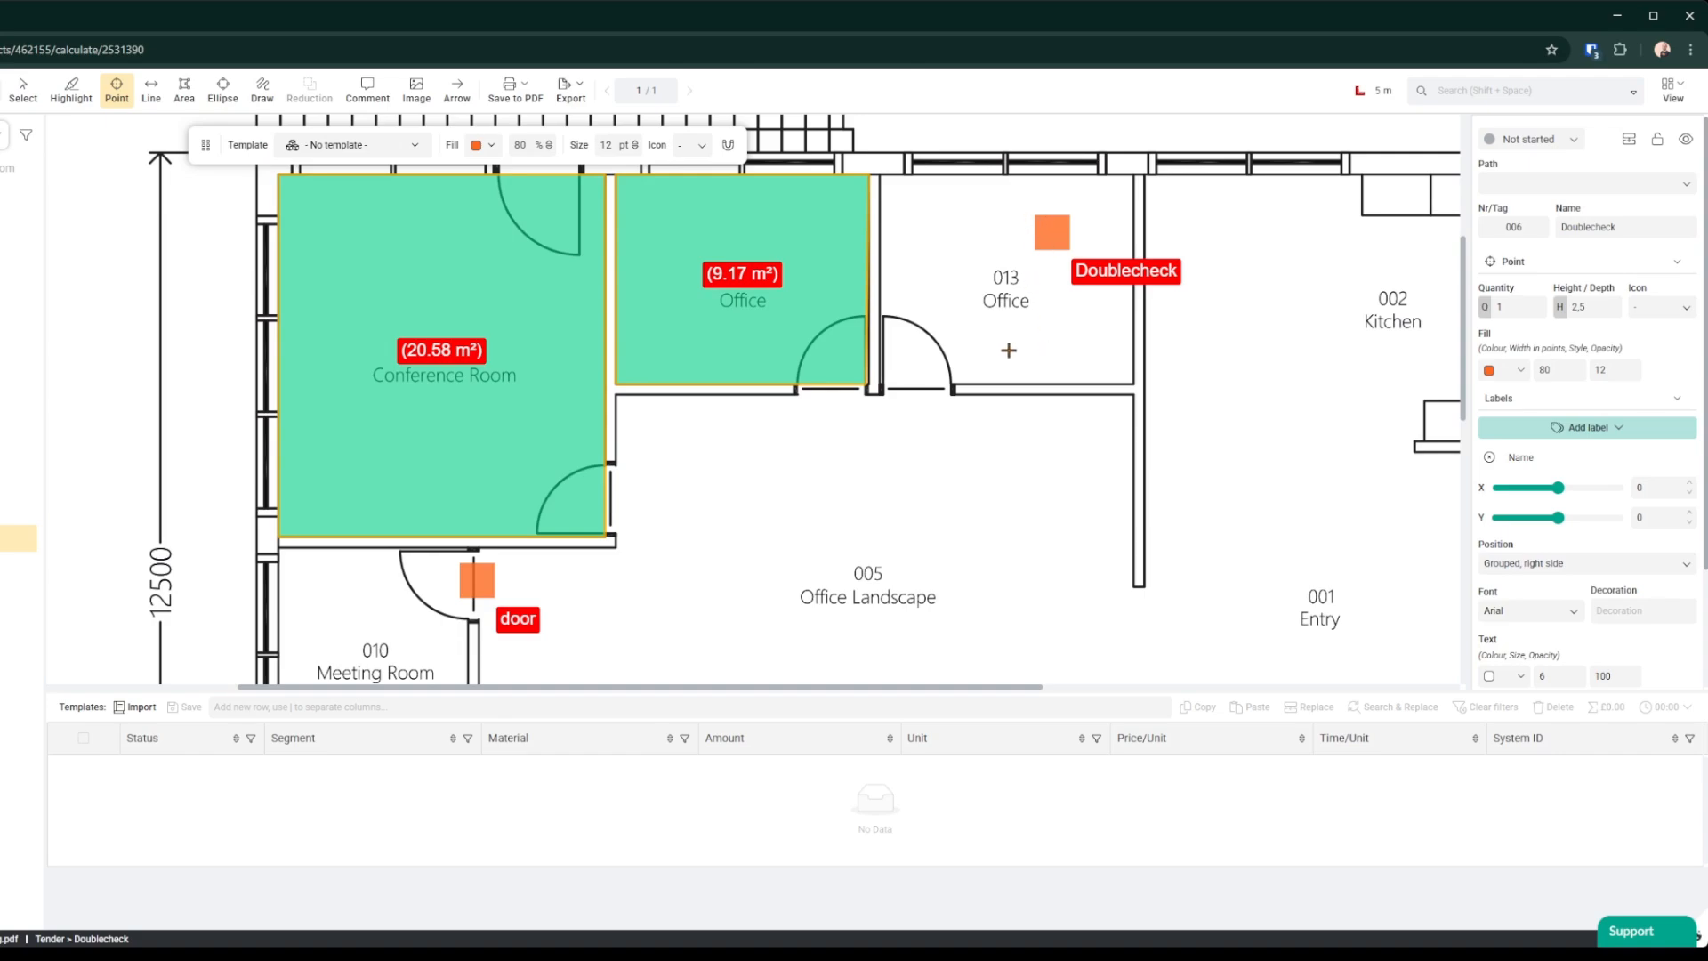
click(467, 105)
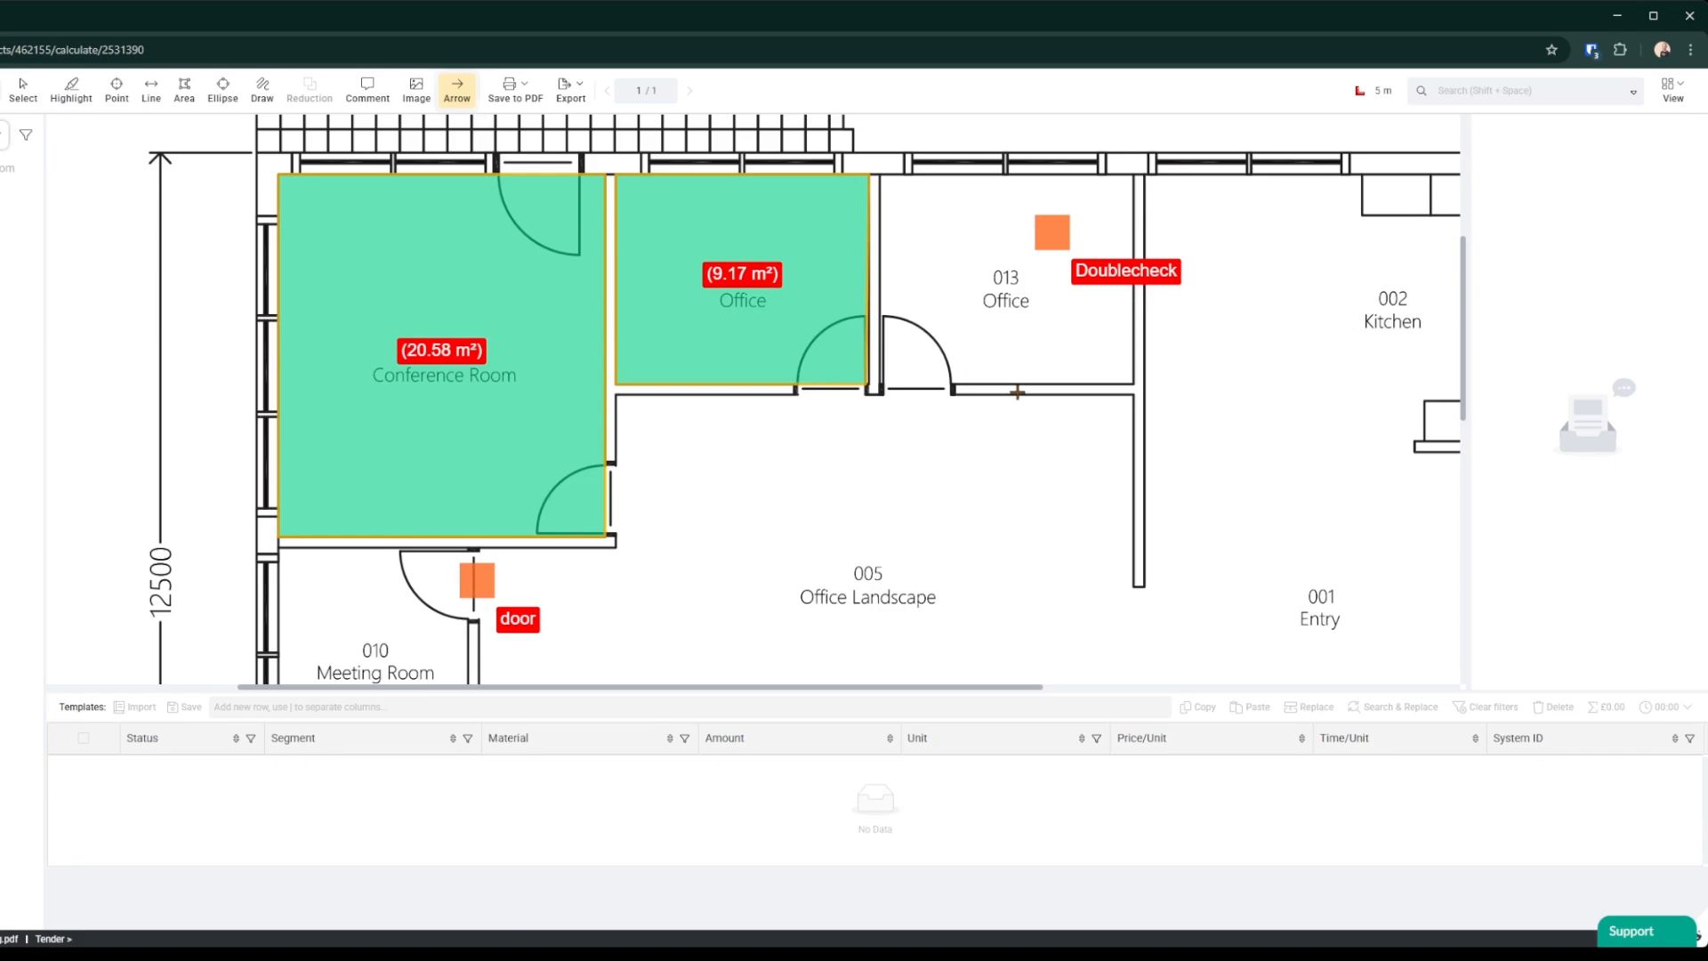
drag(1046, 452, 1050, 299)
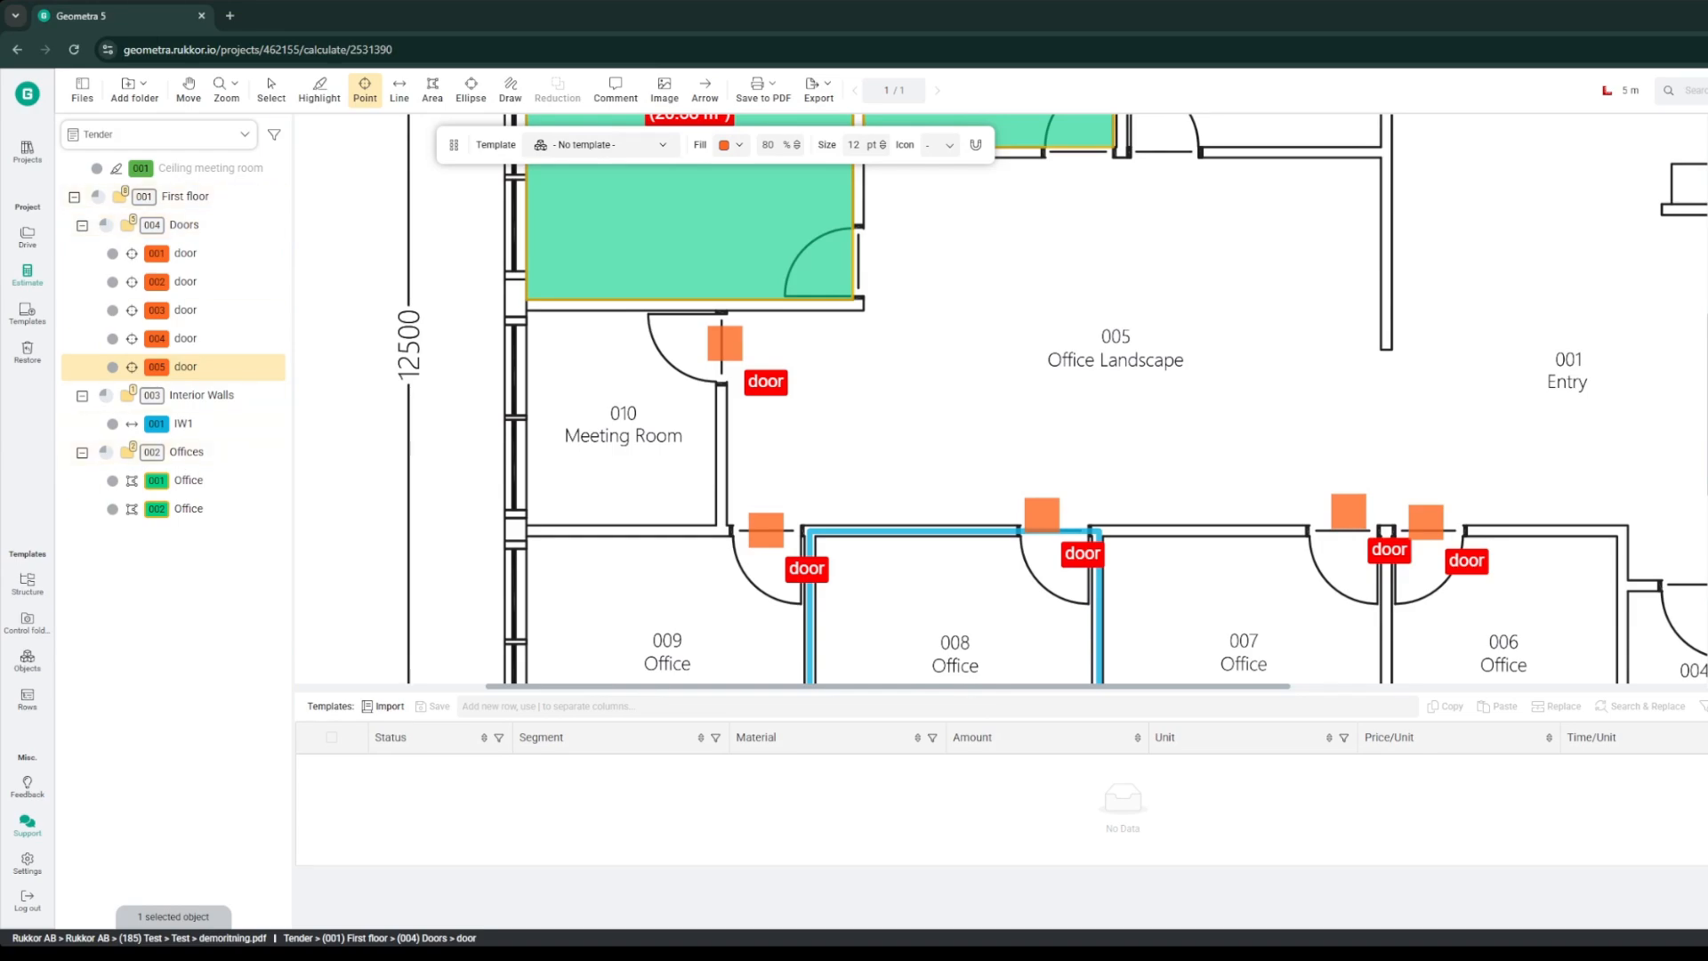
Step: Select the Doors folder and then the Offices folder in the tree to highlight their objects
click(184, 224)
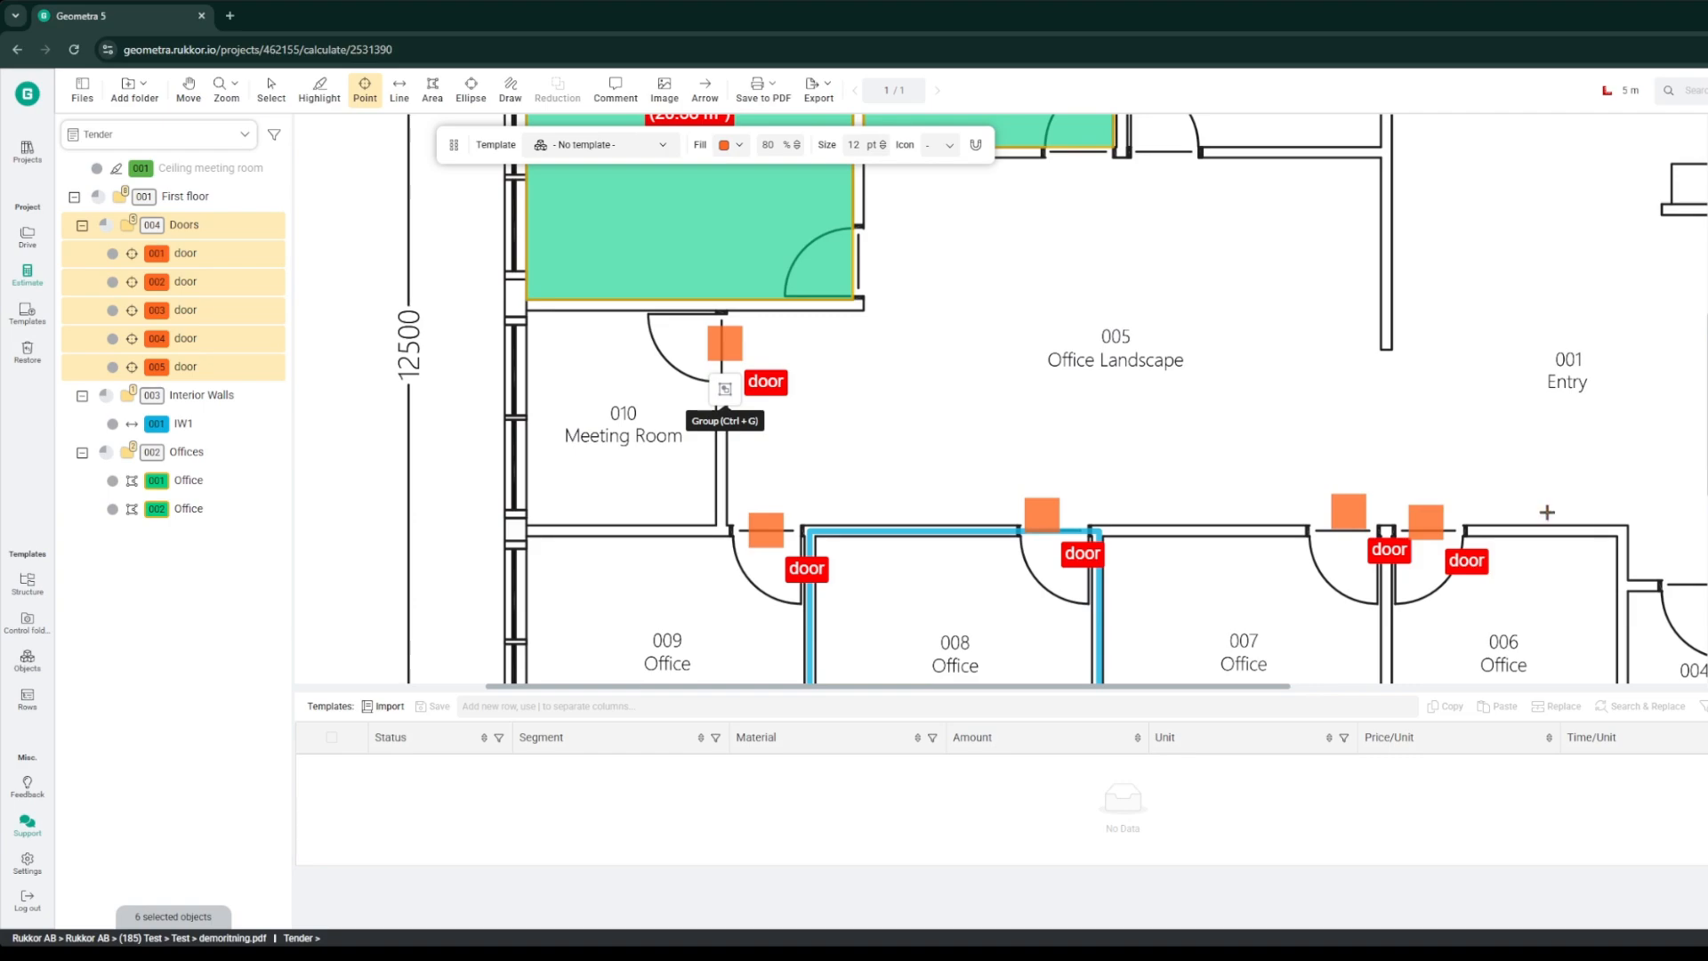
click(197, 453)
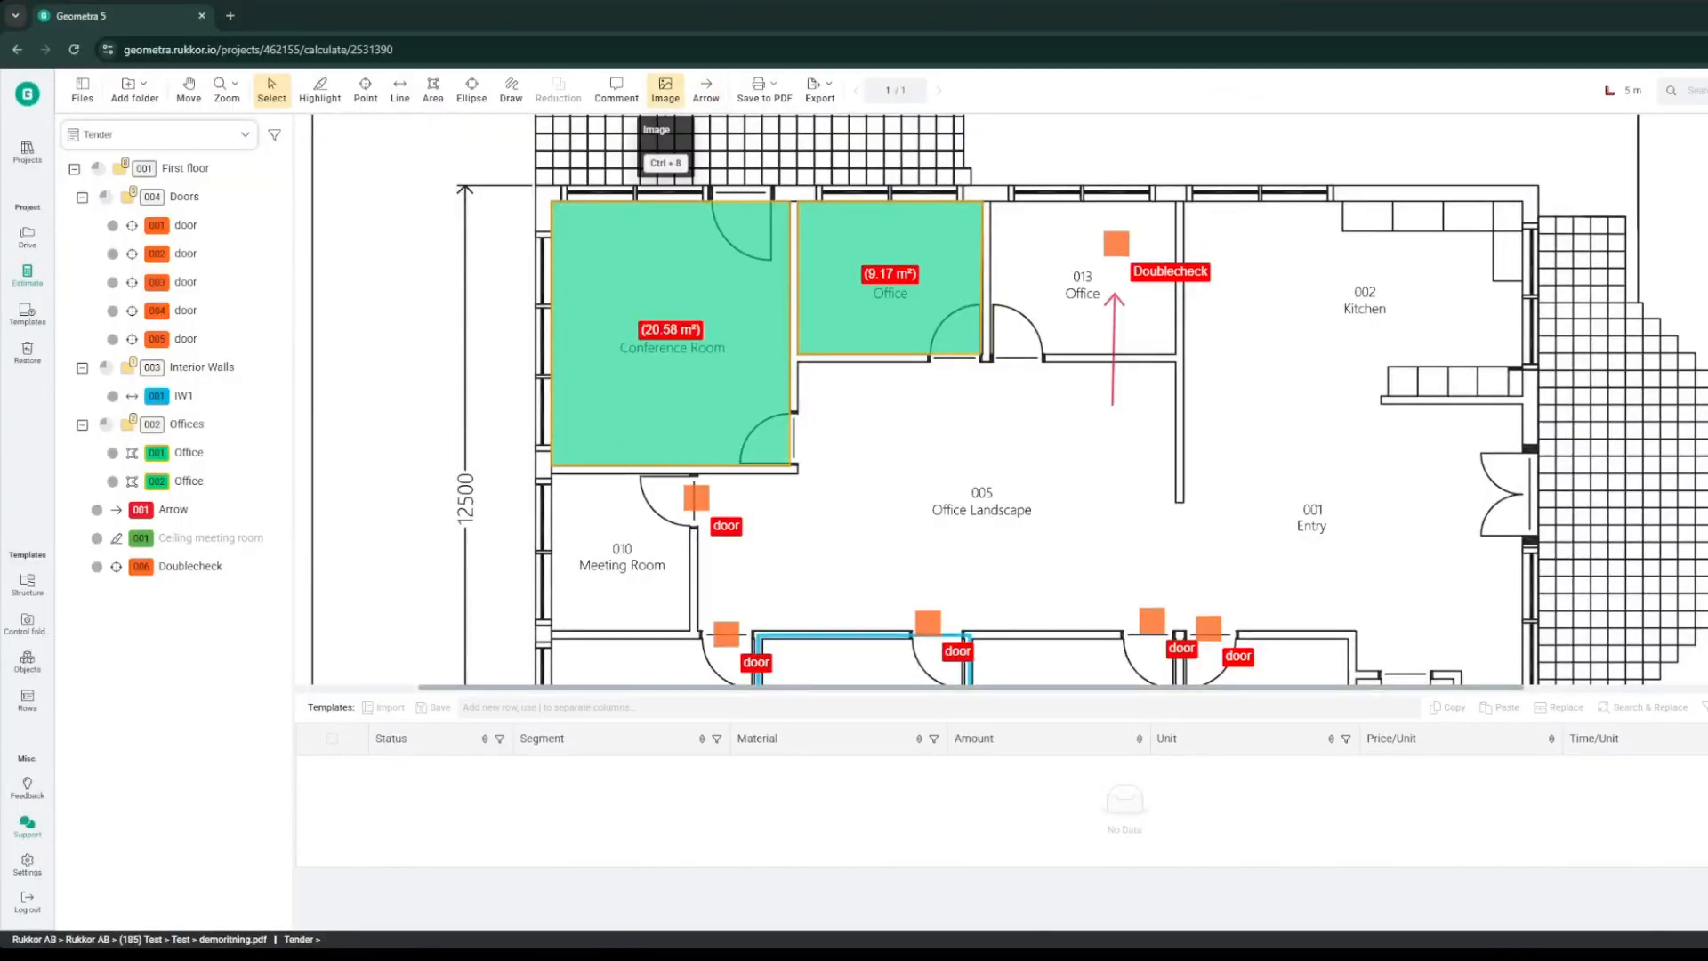
Step: Insert the system image Nød - Utrymning vänster figur beside the Entry door
click(666, 89)
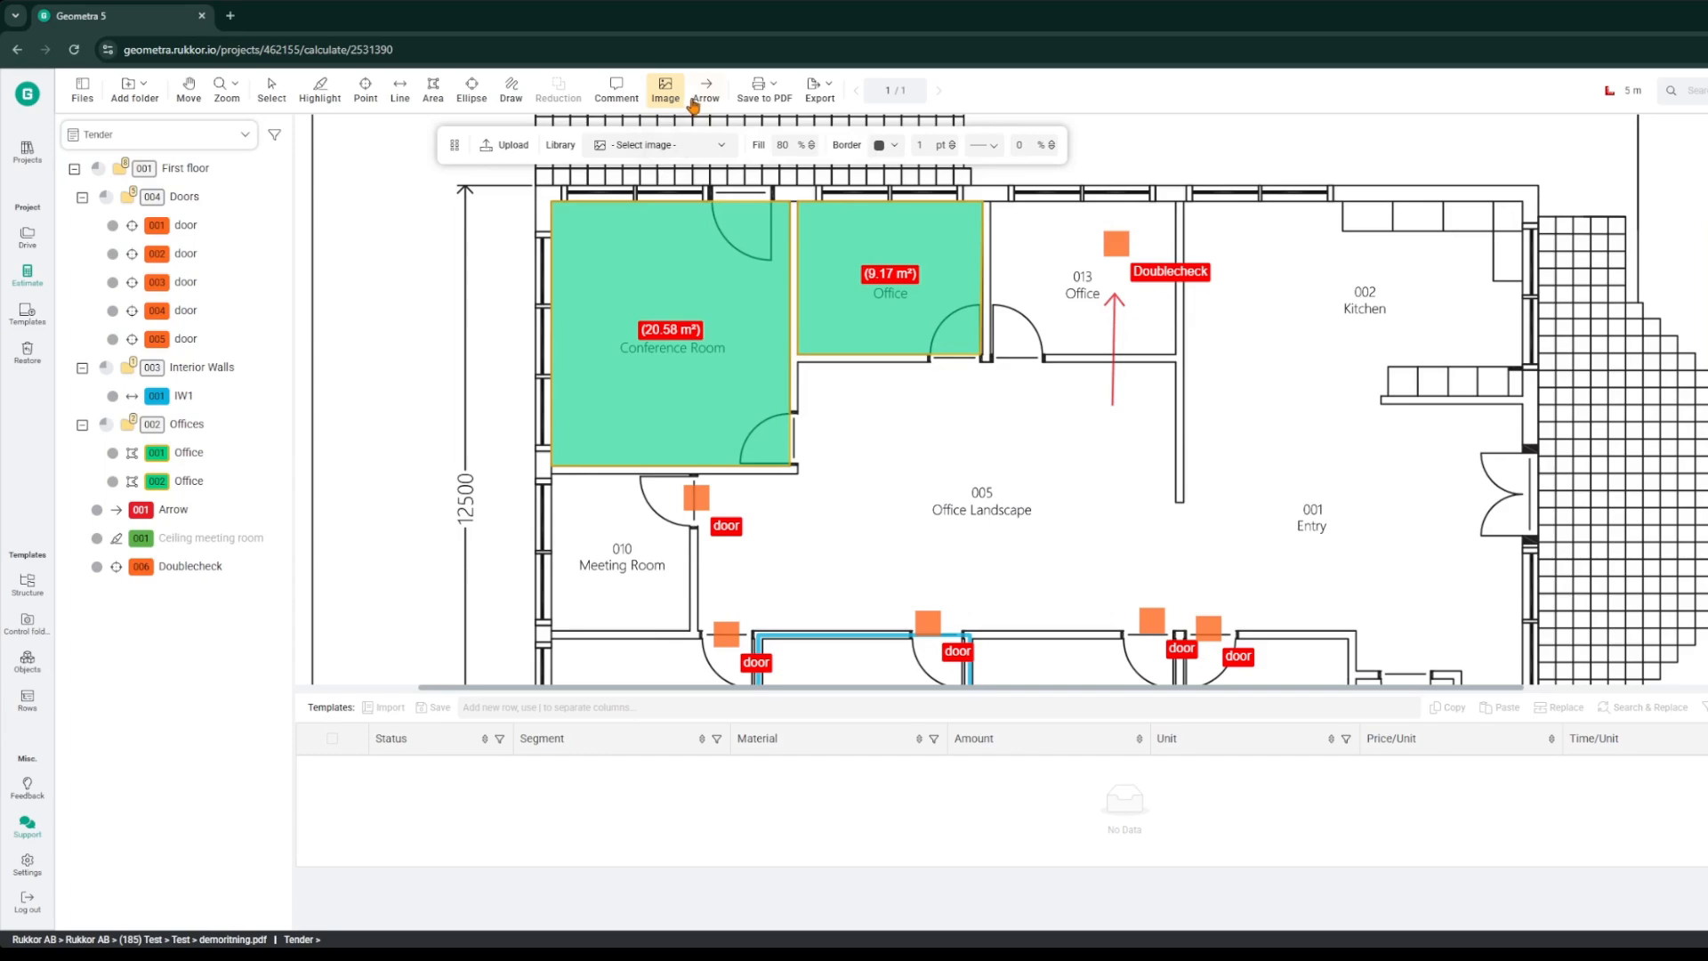
click(708, 147)
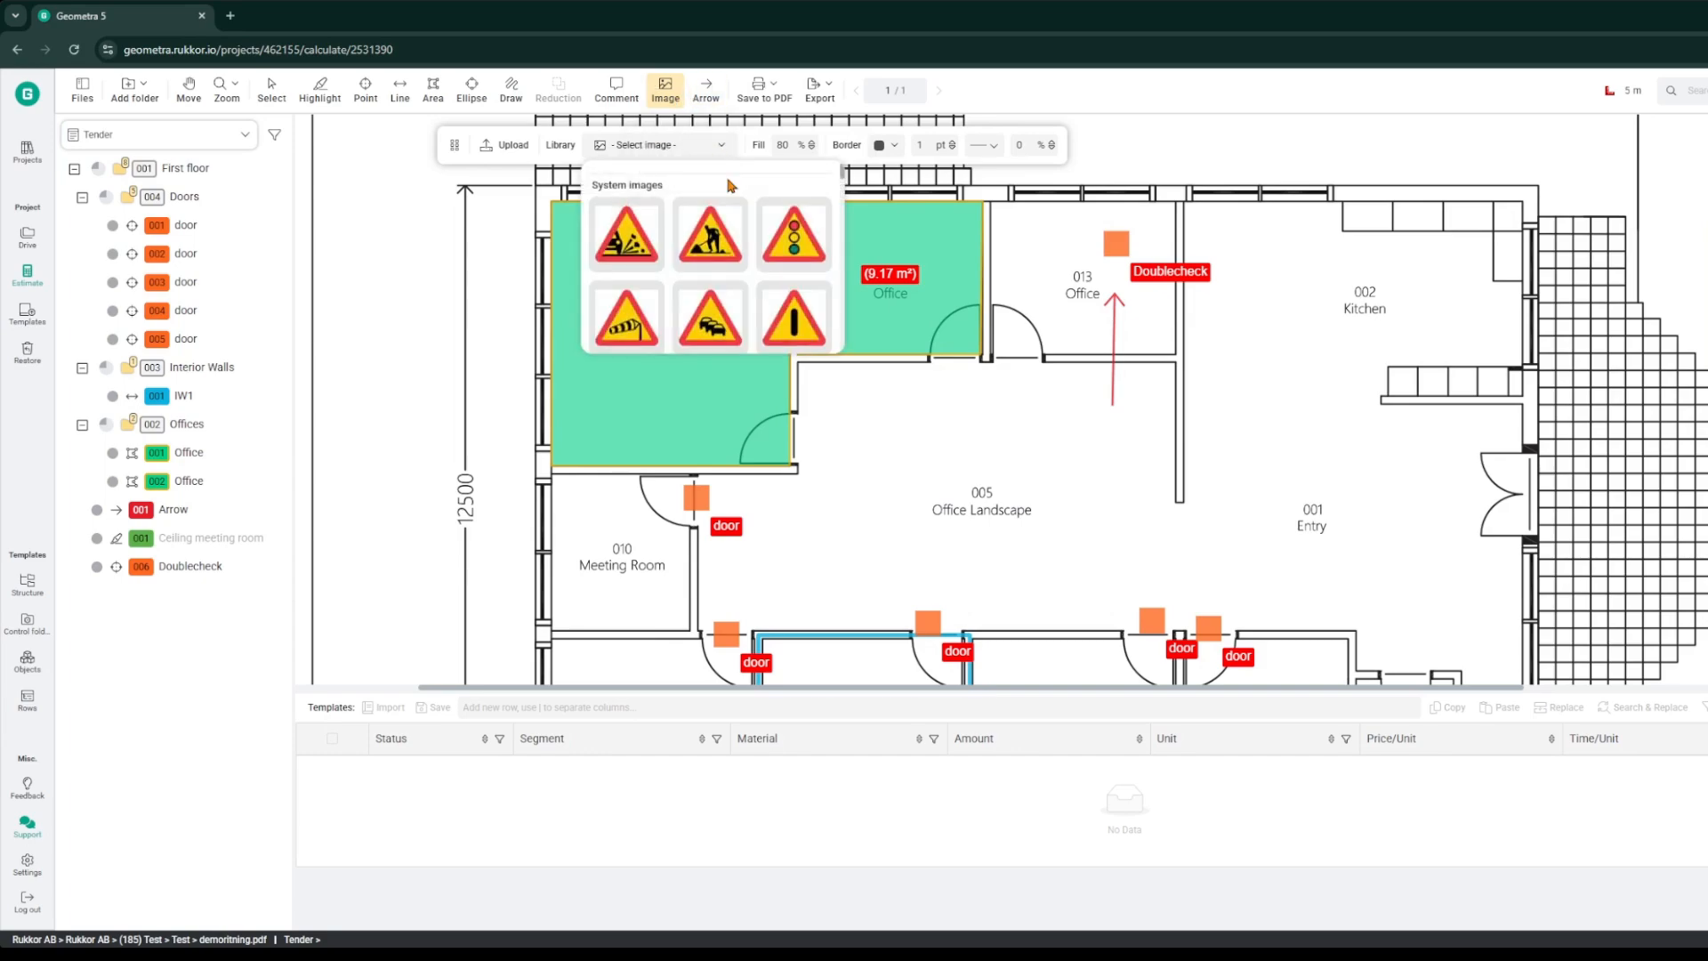
scroll(738, 214, down, 5)
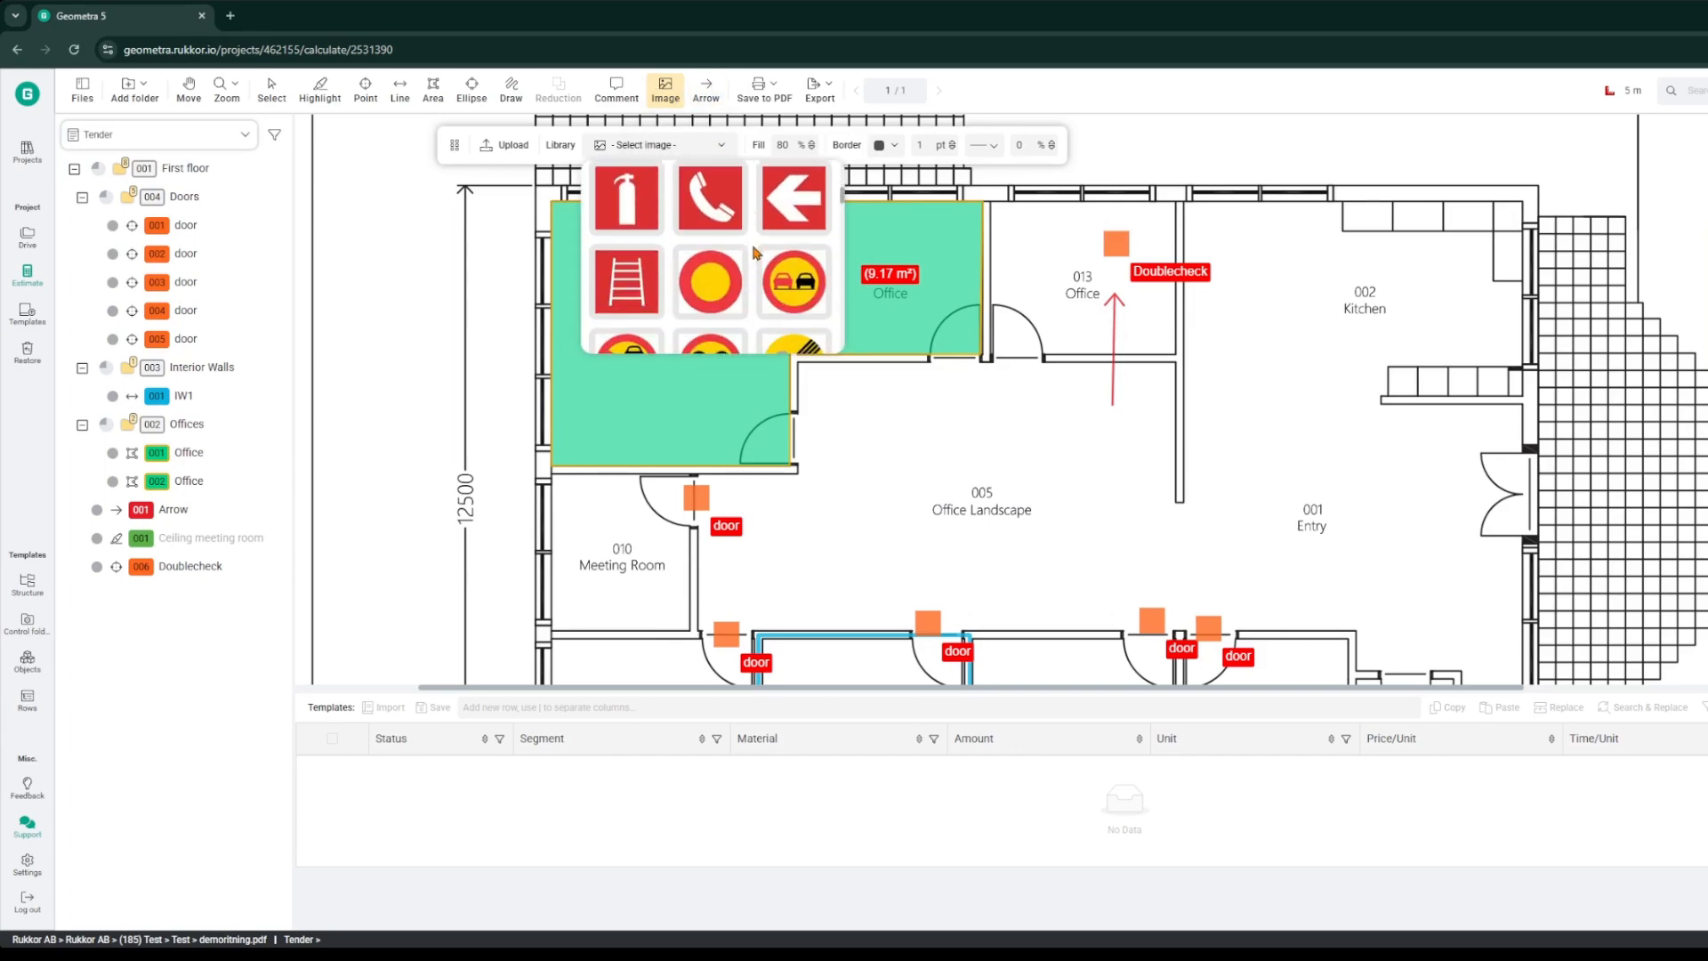
scroll(754, 253, down, 6)
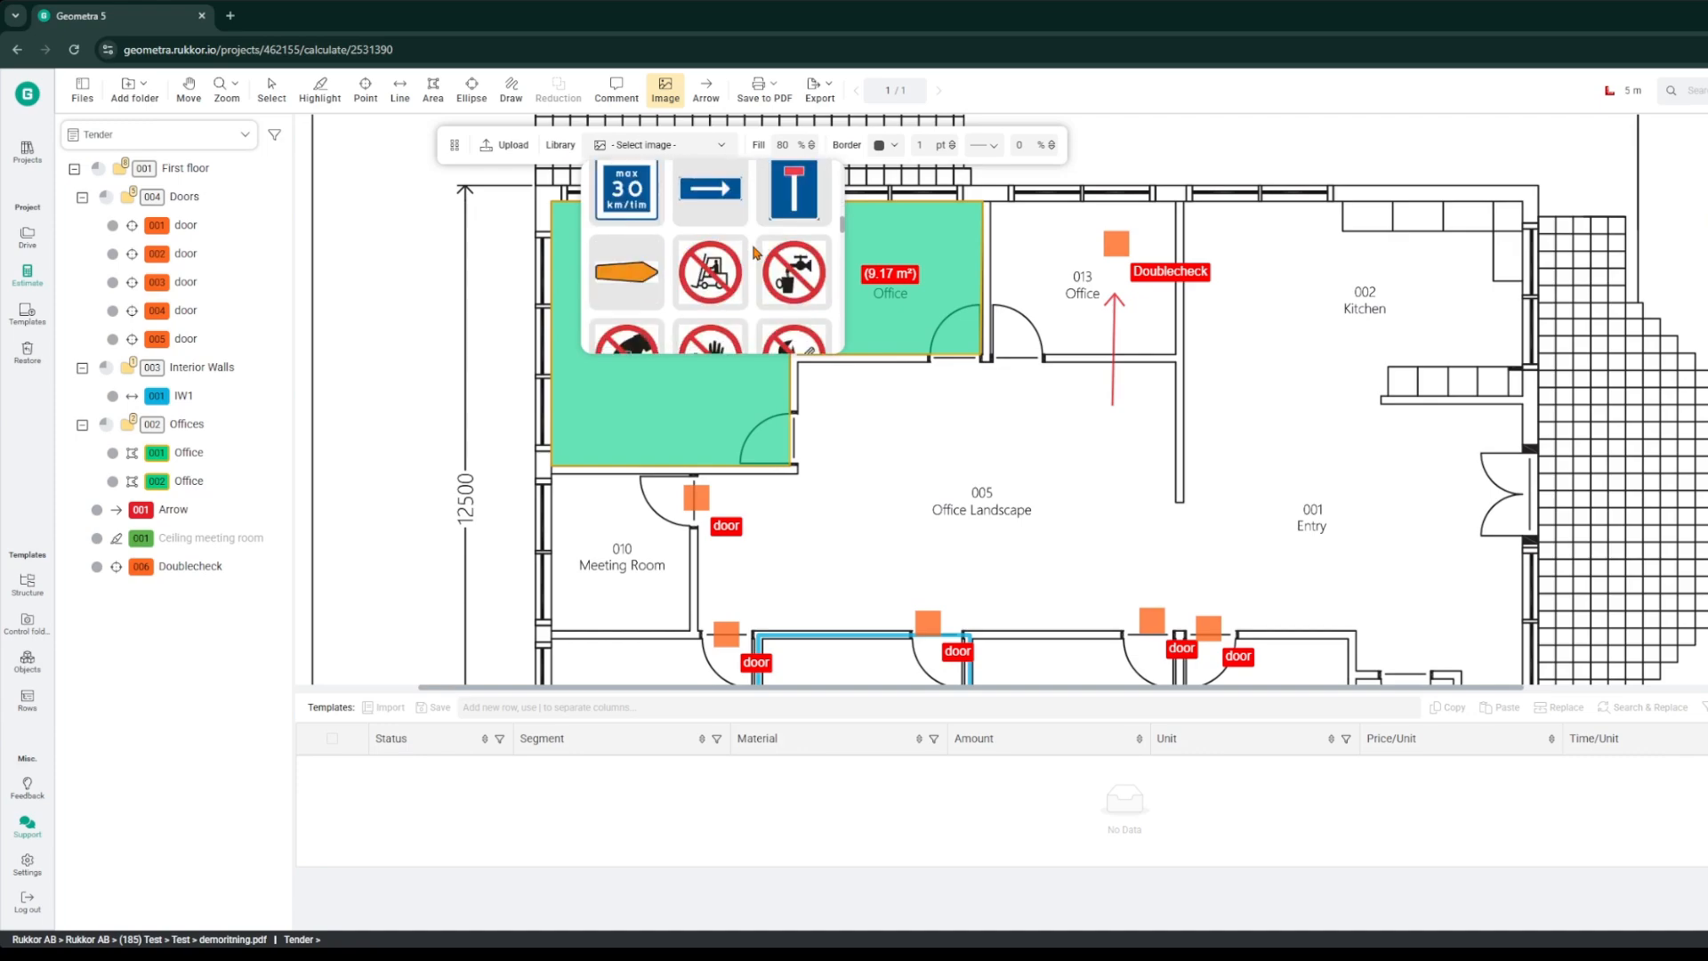
scroll(754, 252, down, 4)
click(486, 149)
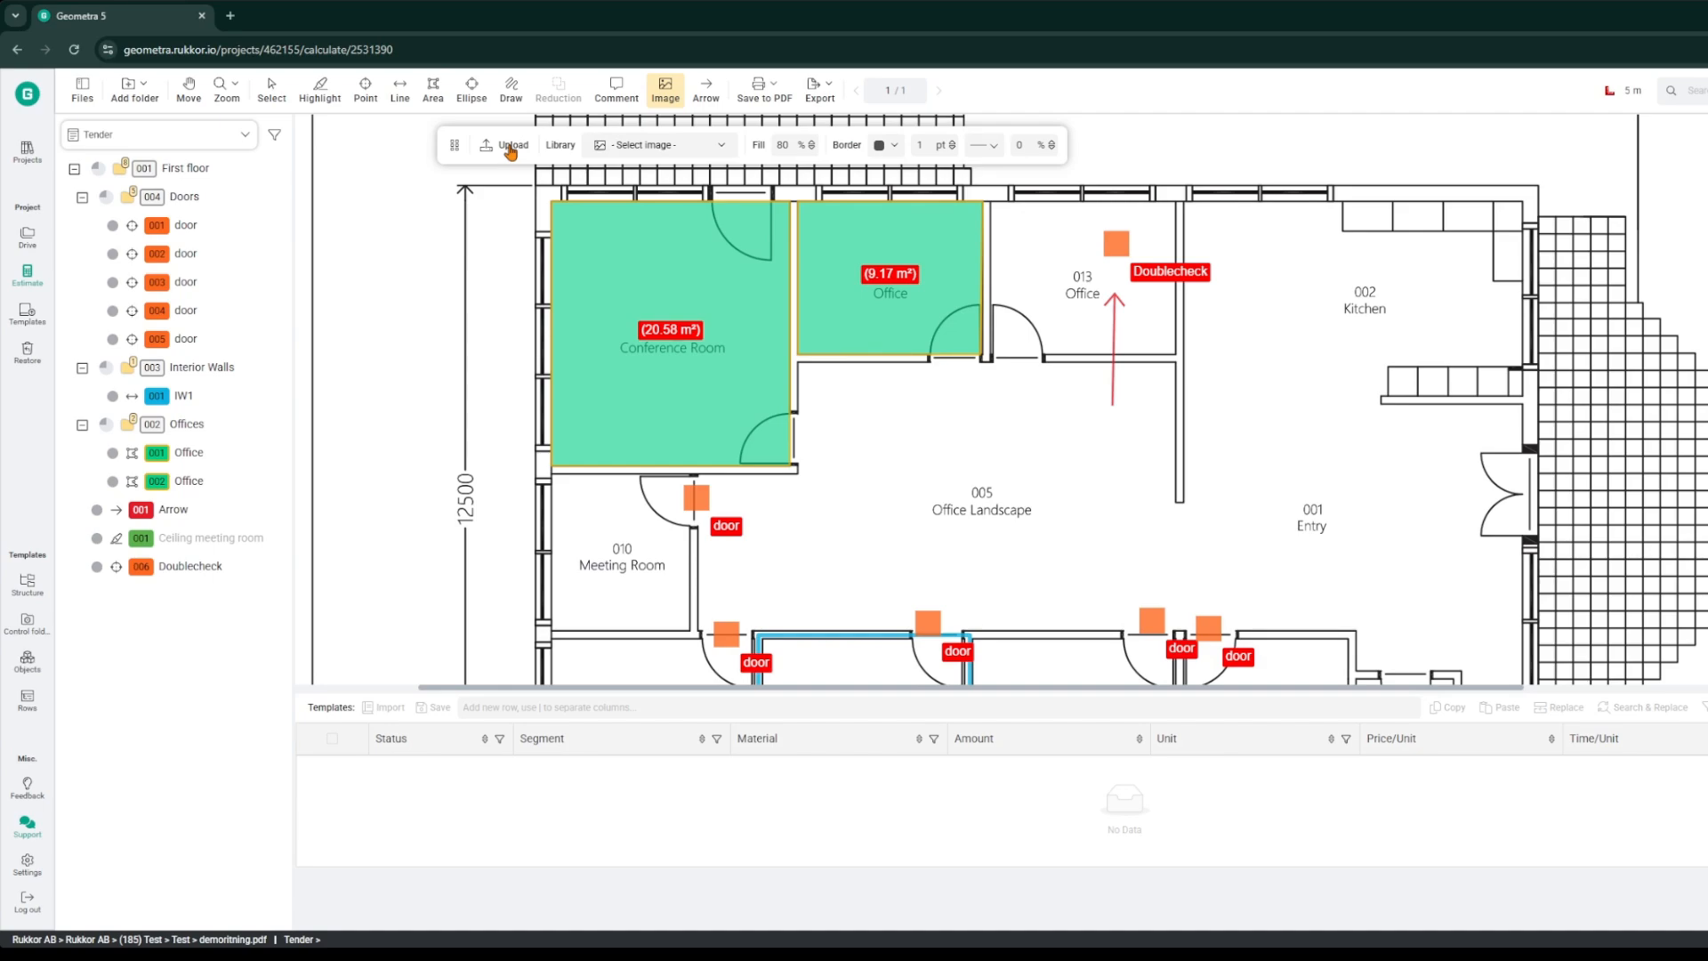
click(605, 150)
scroll(735, 233, down, 2)
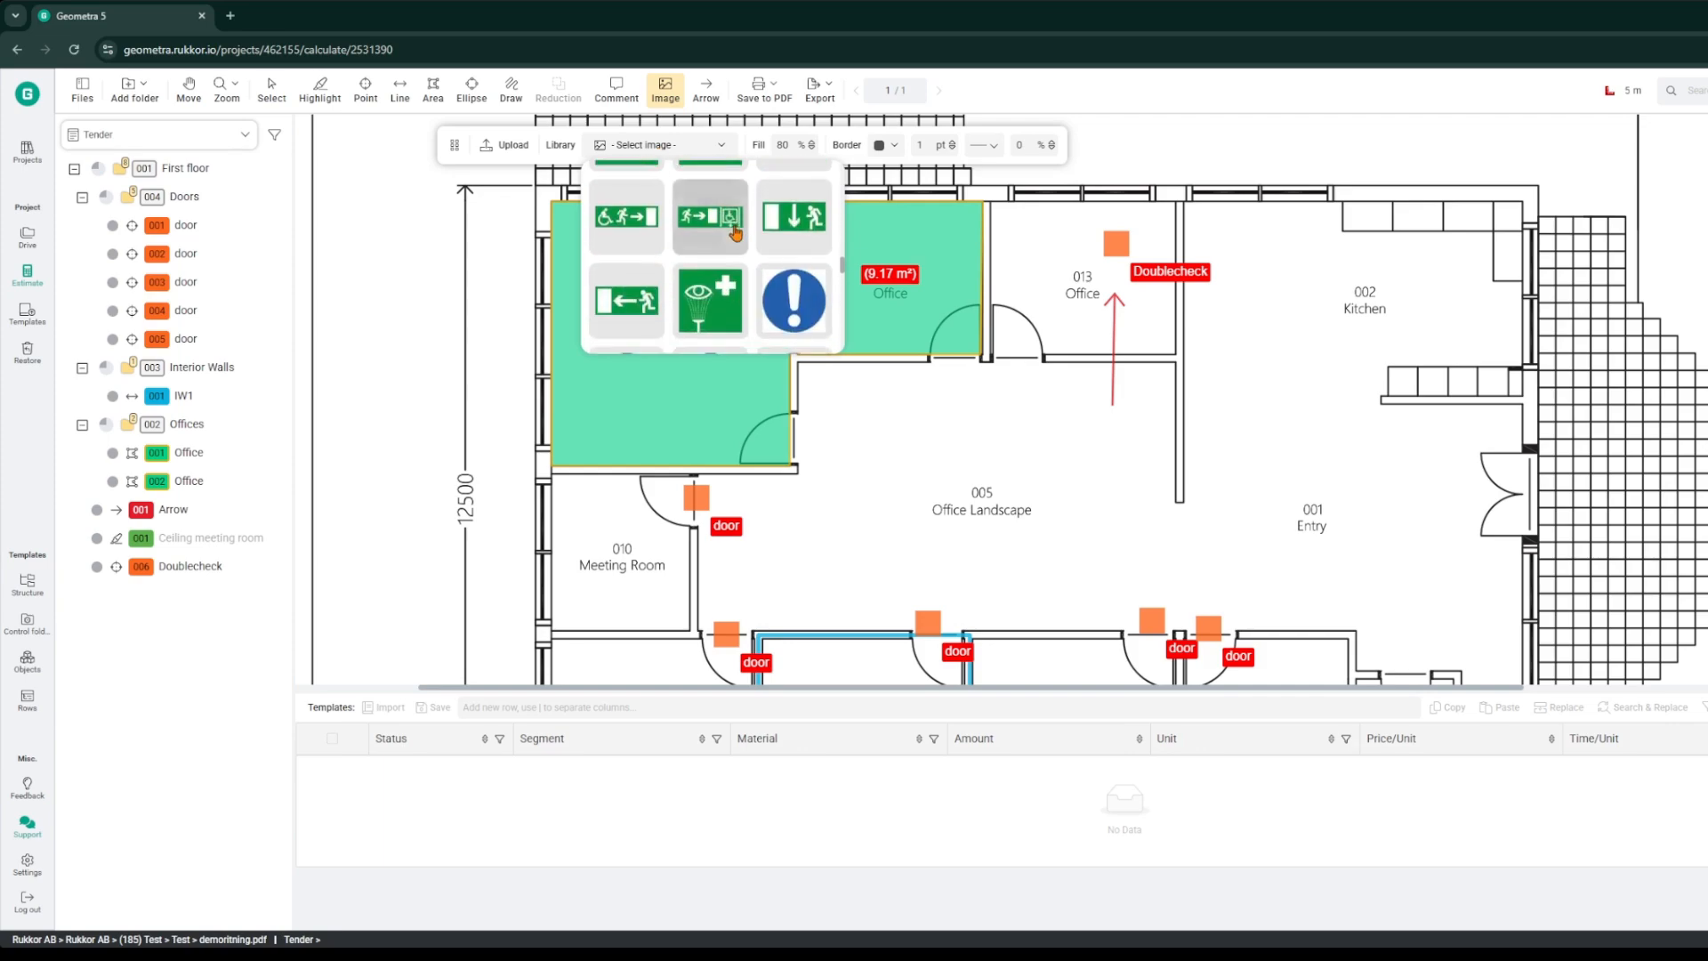
click(634, 306)
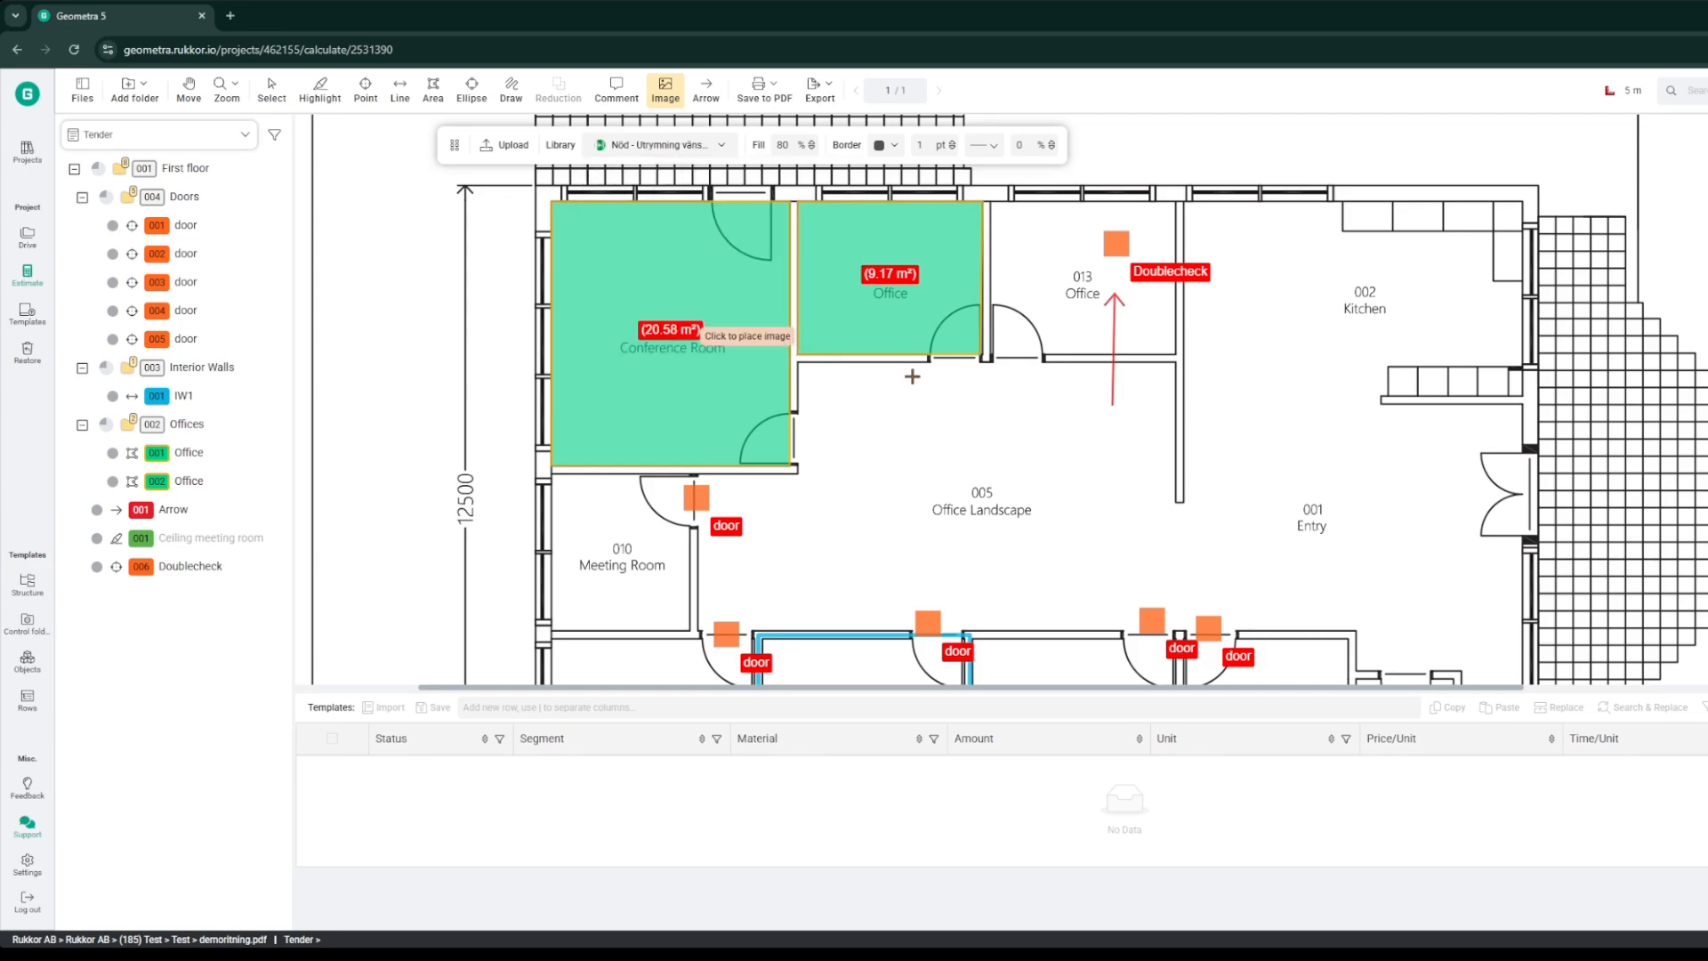
click(1456, 493)
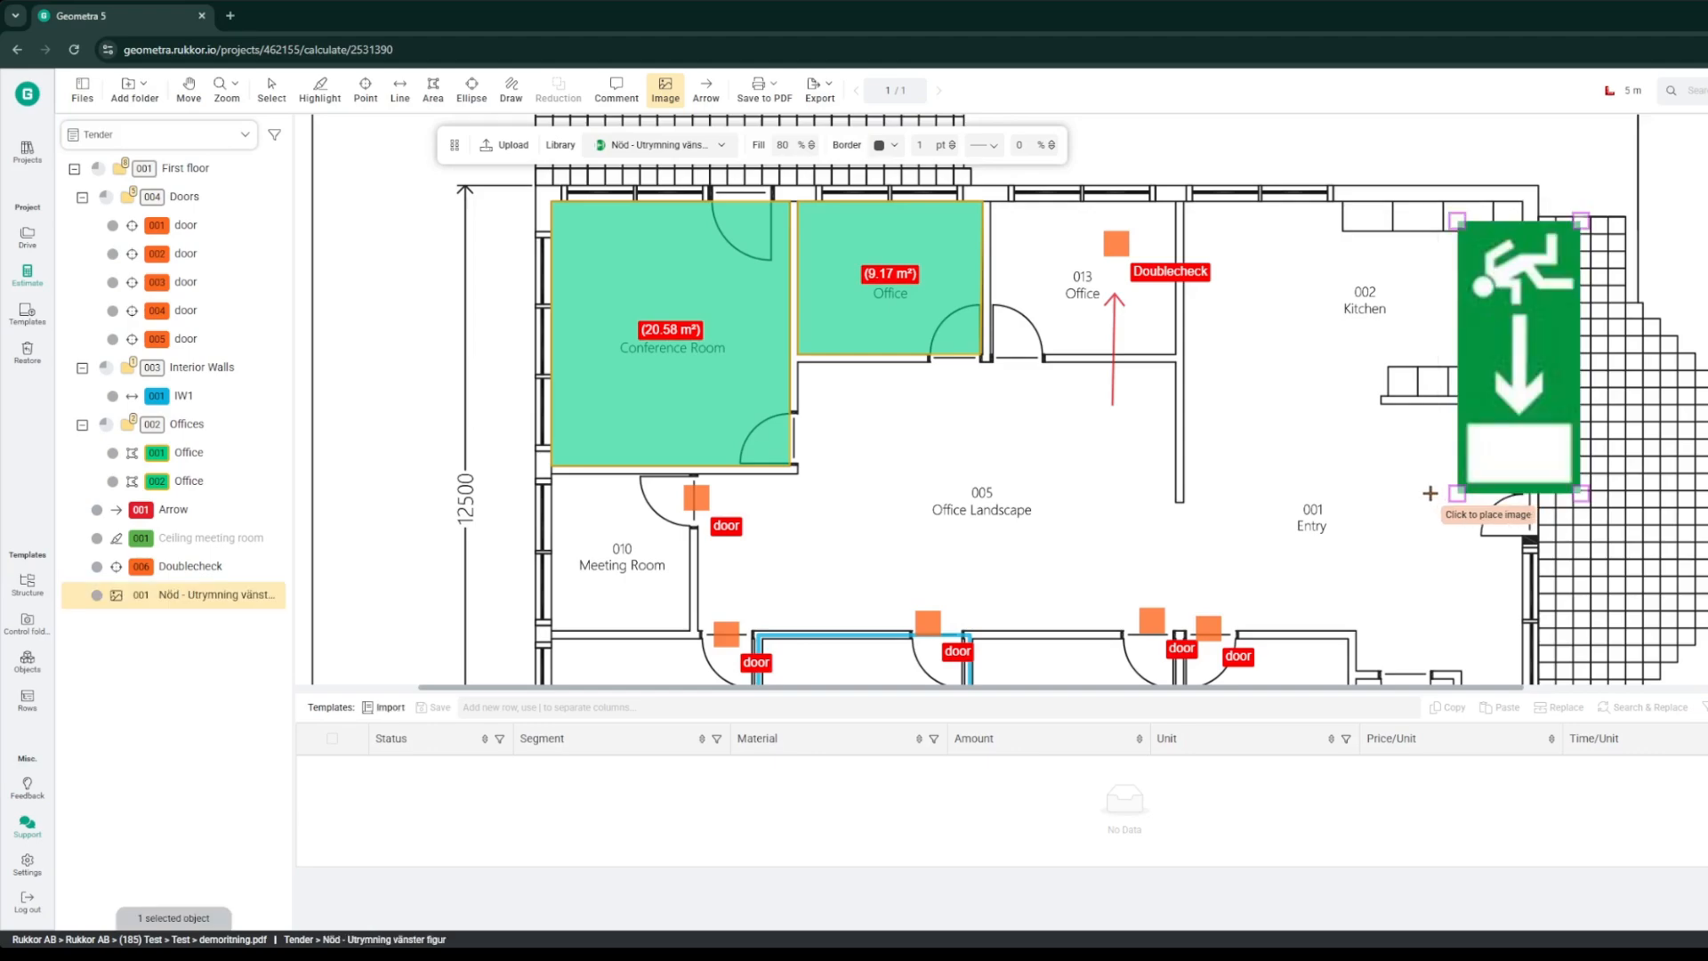
Step: Rotate the exit sign image to horizontal and shrink it to fit beside the Entry door
click(279, 96)
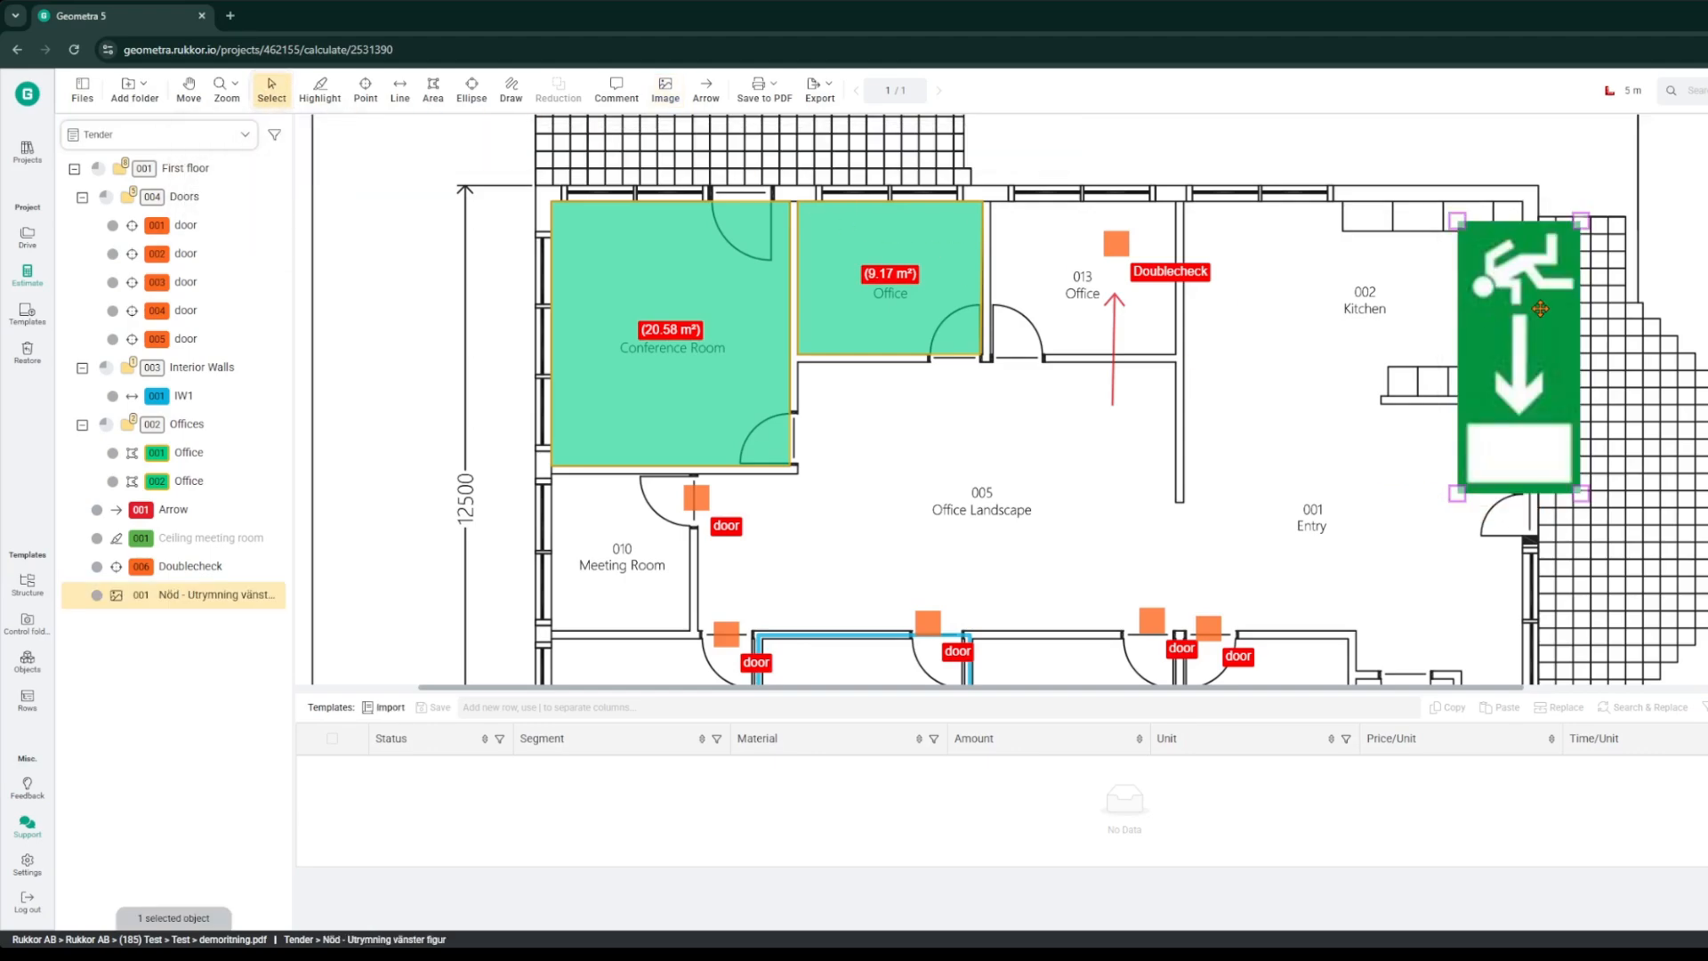
right_click(1532, 245)
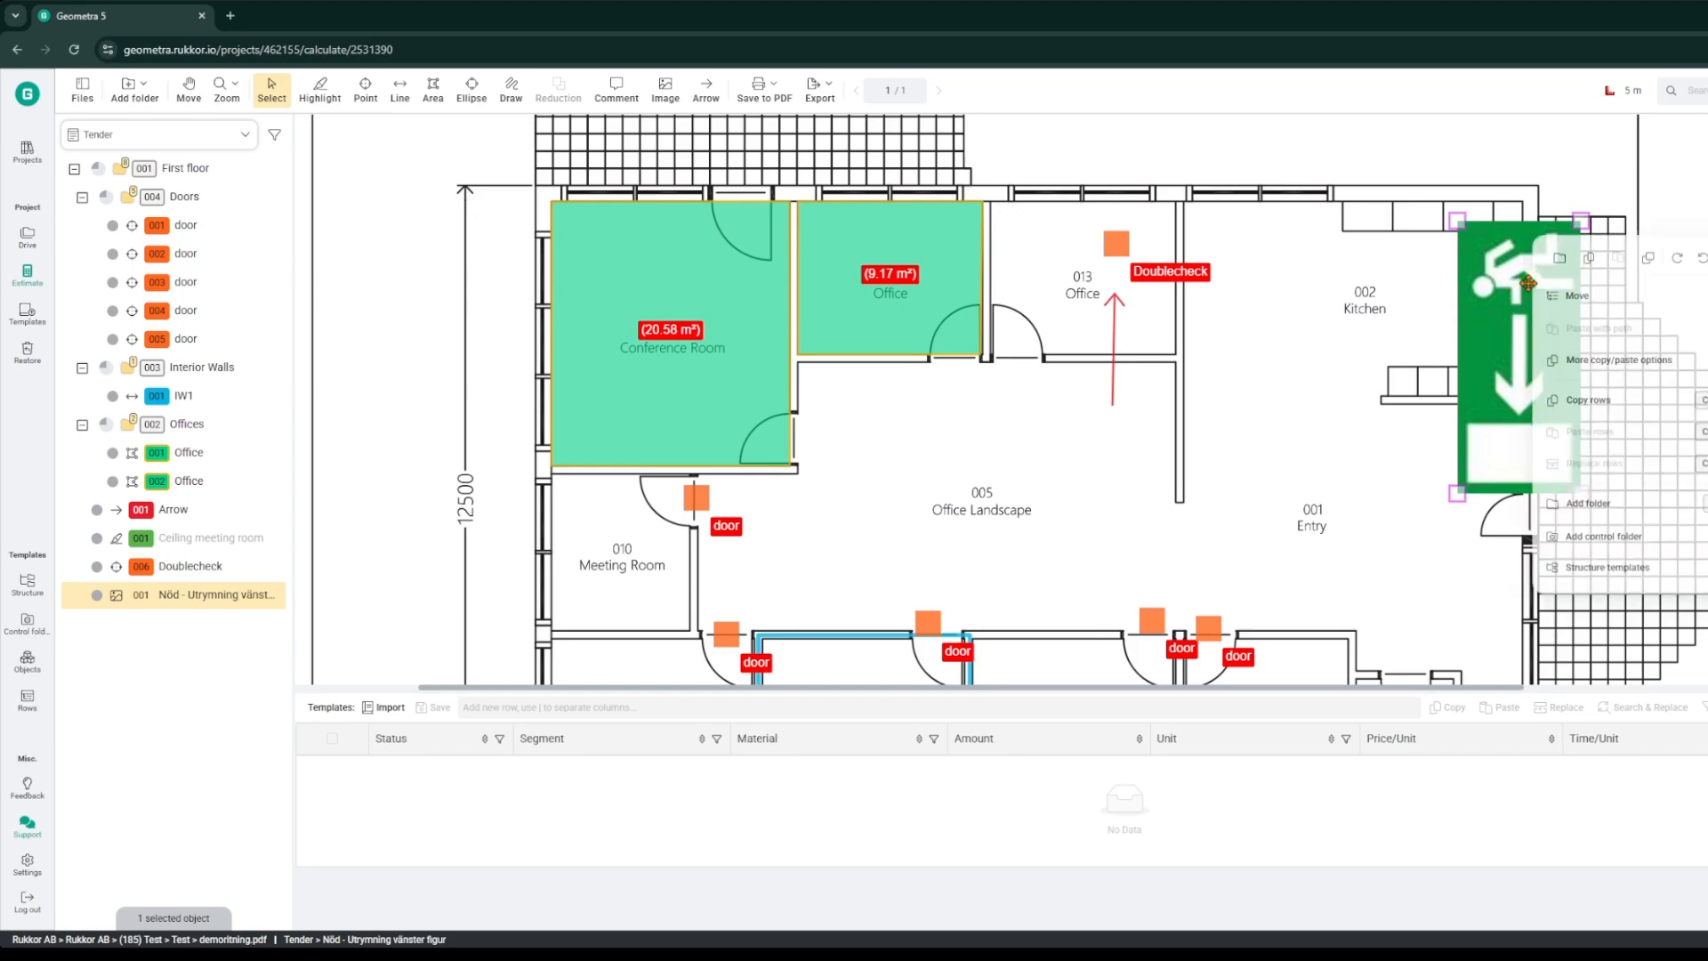
click(1518, 168)
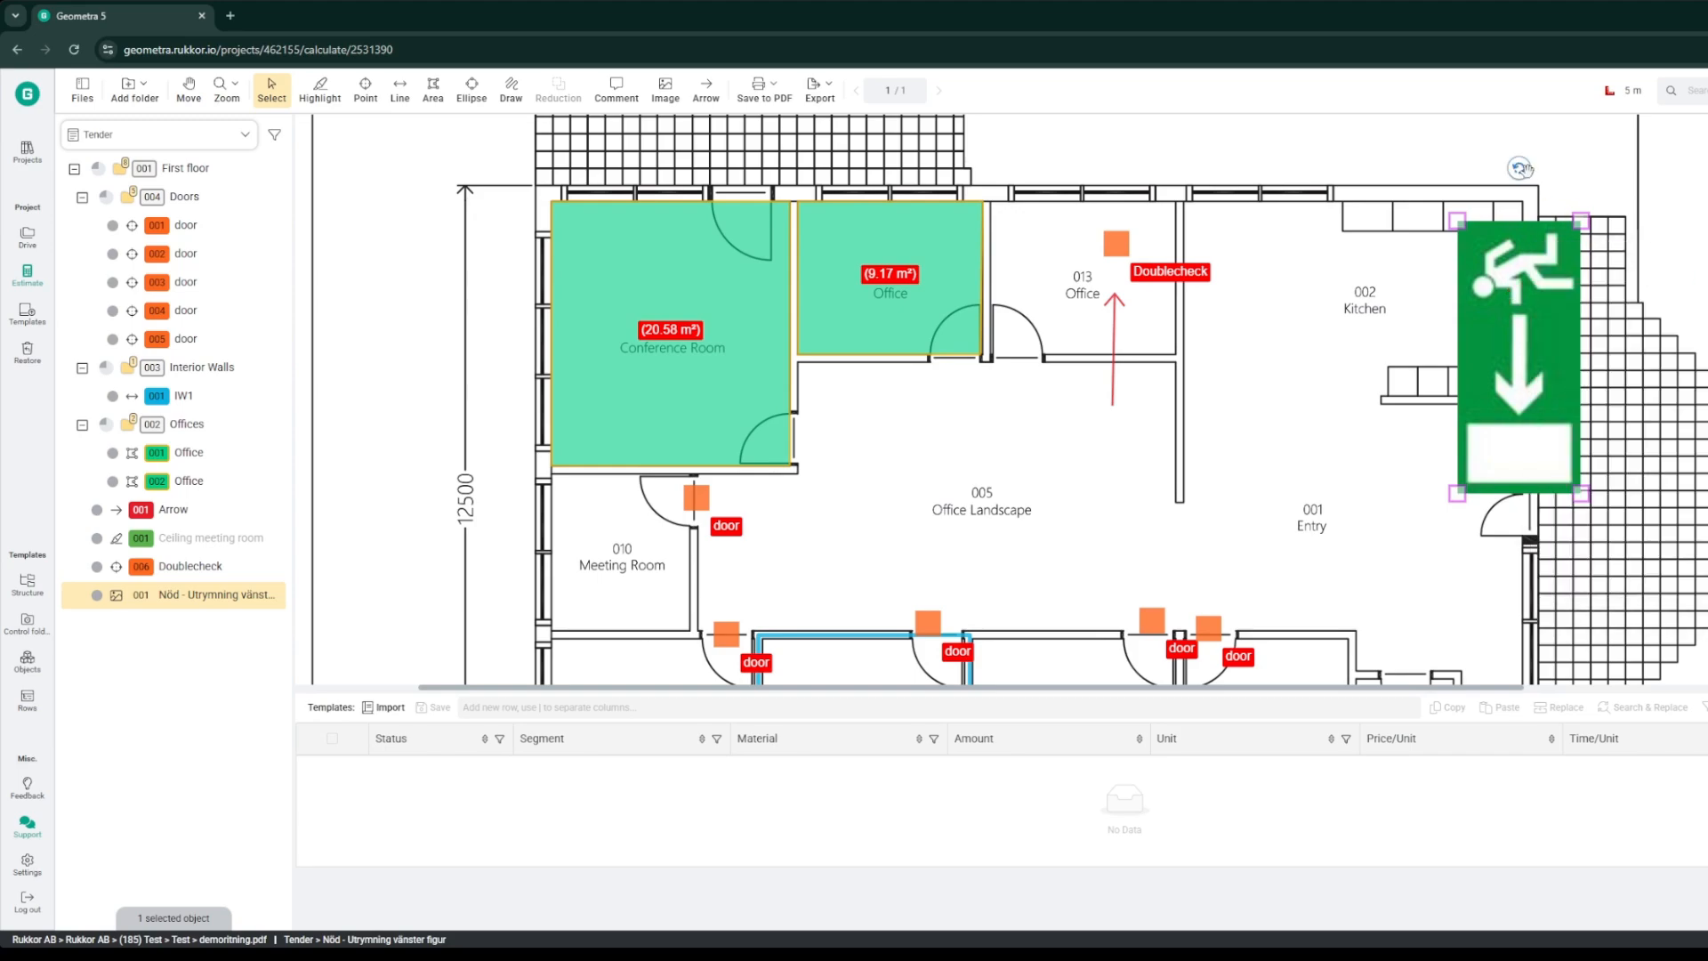
drag(1519, 167, 1672, 365)
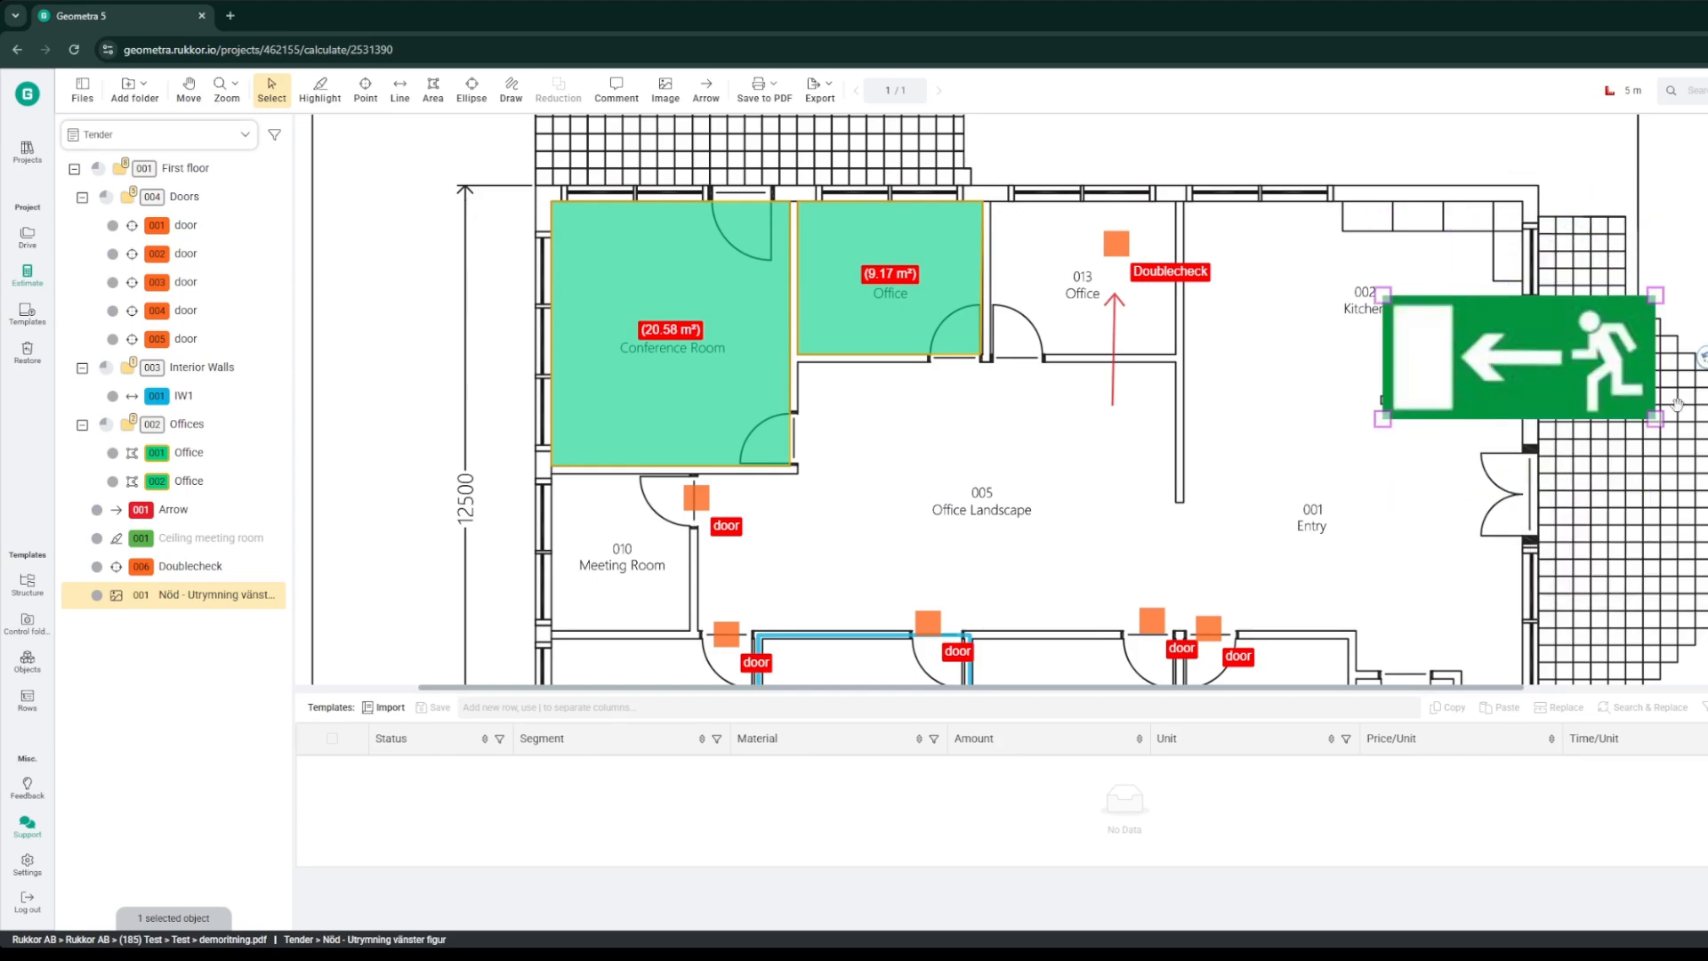
drag(1380, 416, 1453, 487)
click(1462, 557)
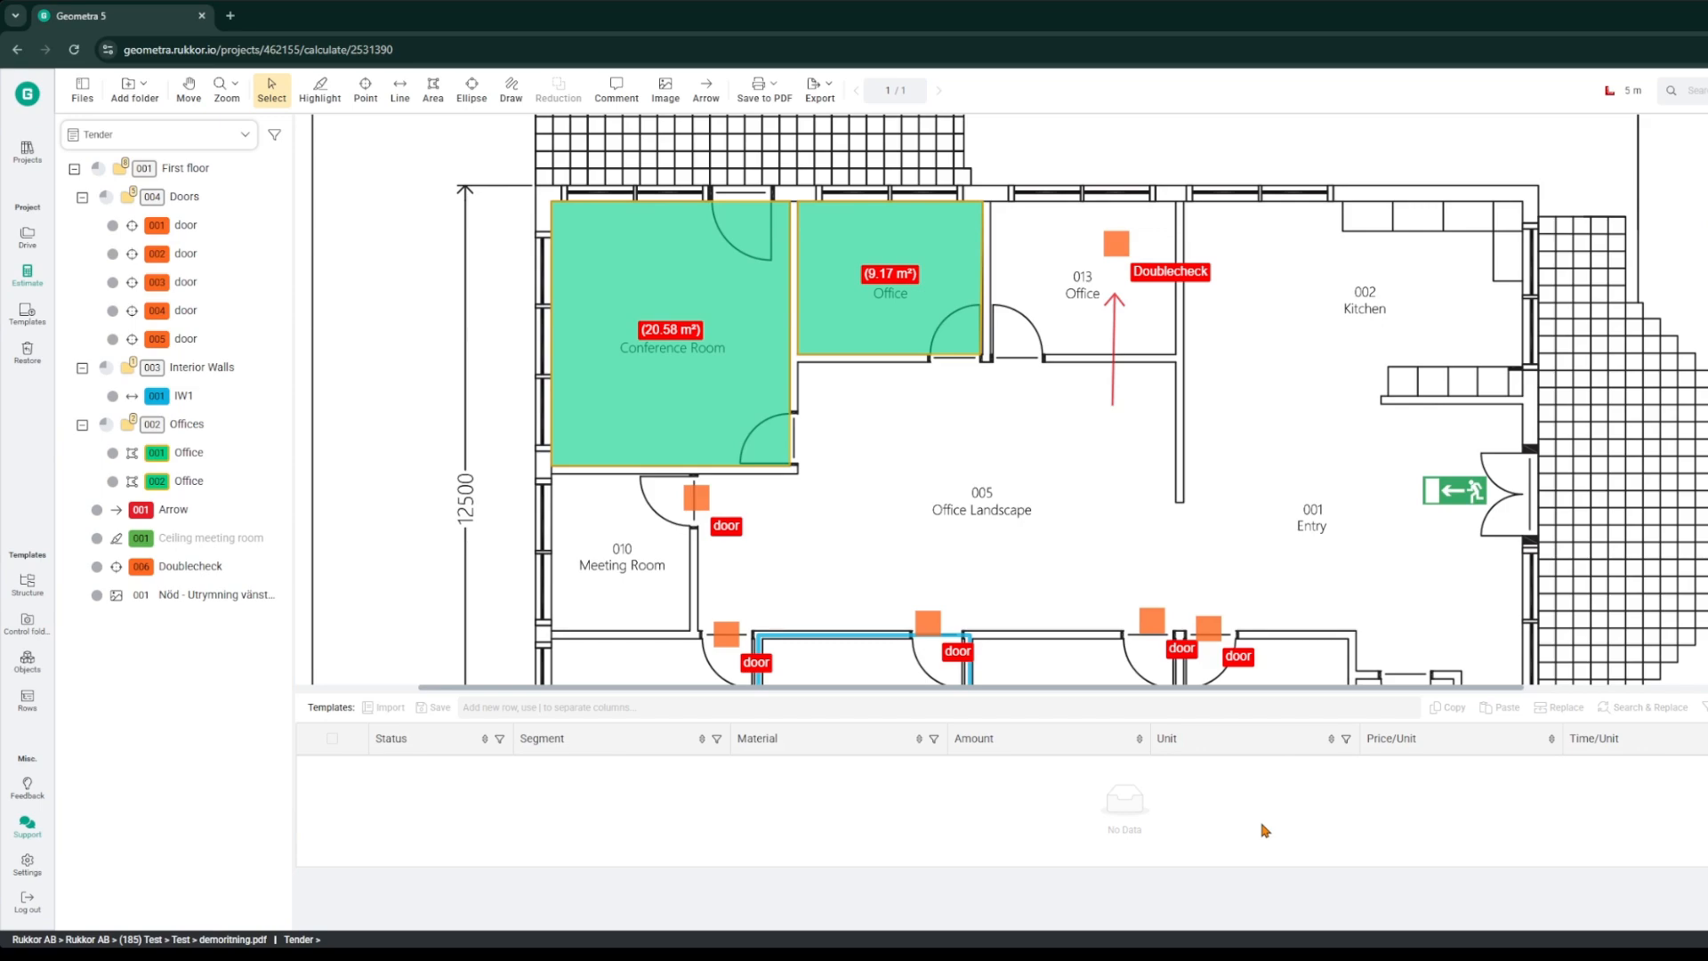
Step: Add a Flooring row with material Parquet to both offices in the Offices folder
click(185, 438)
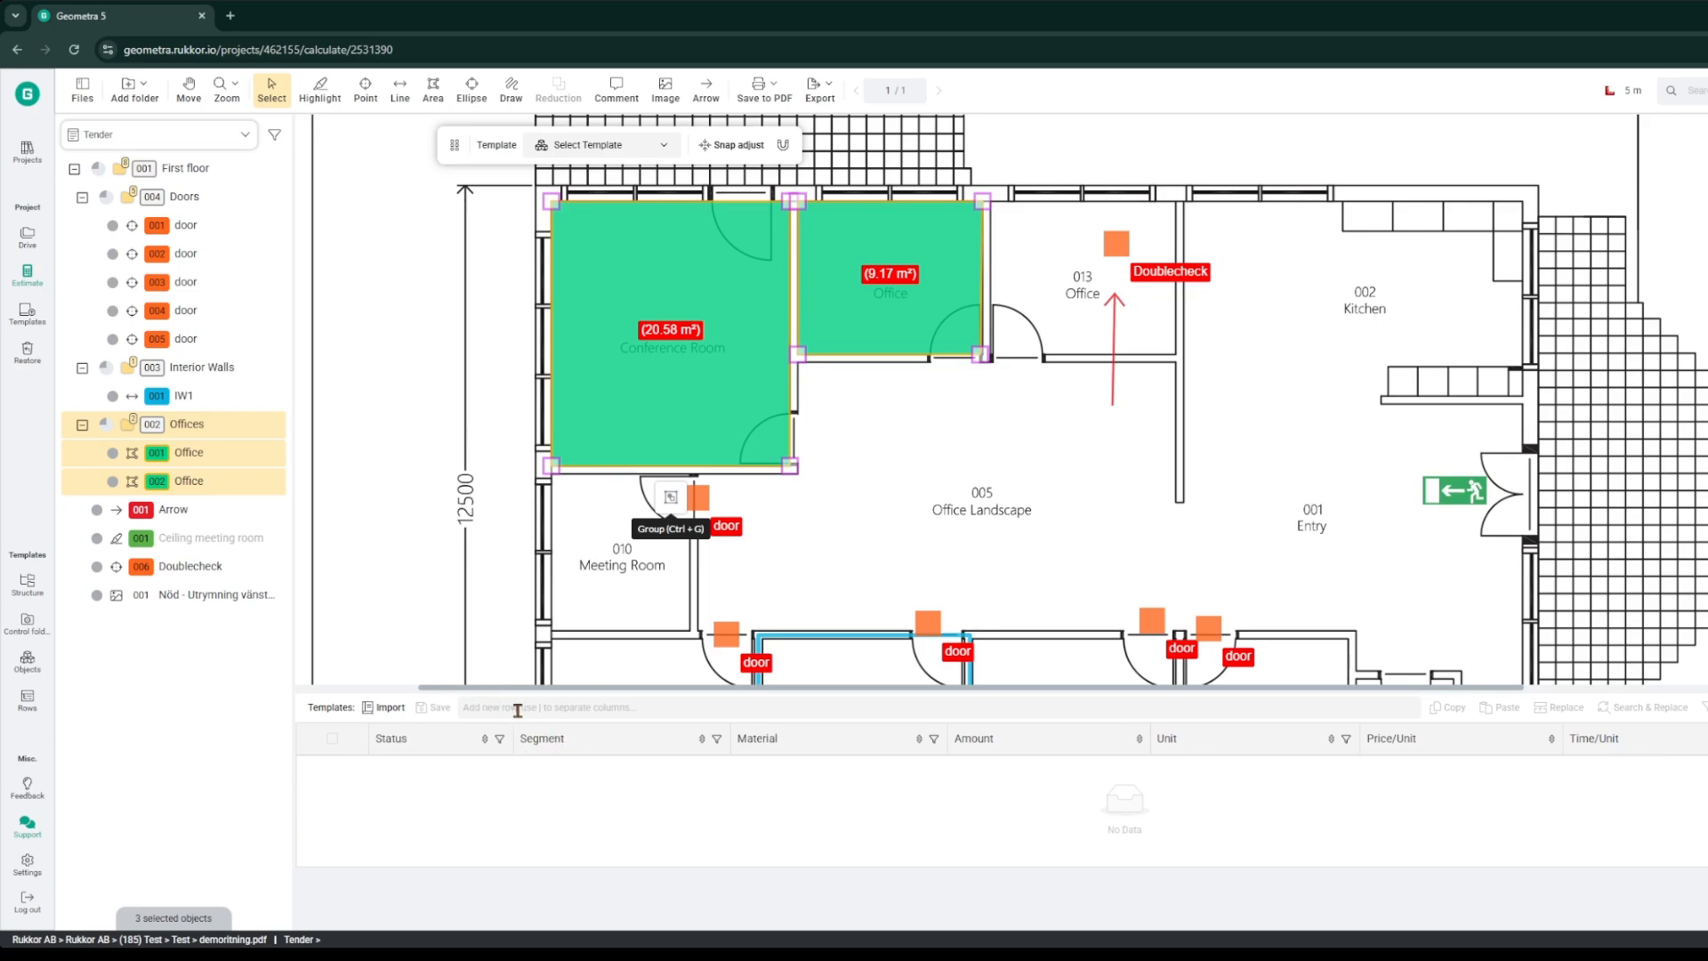
click(653, 709)
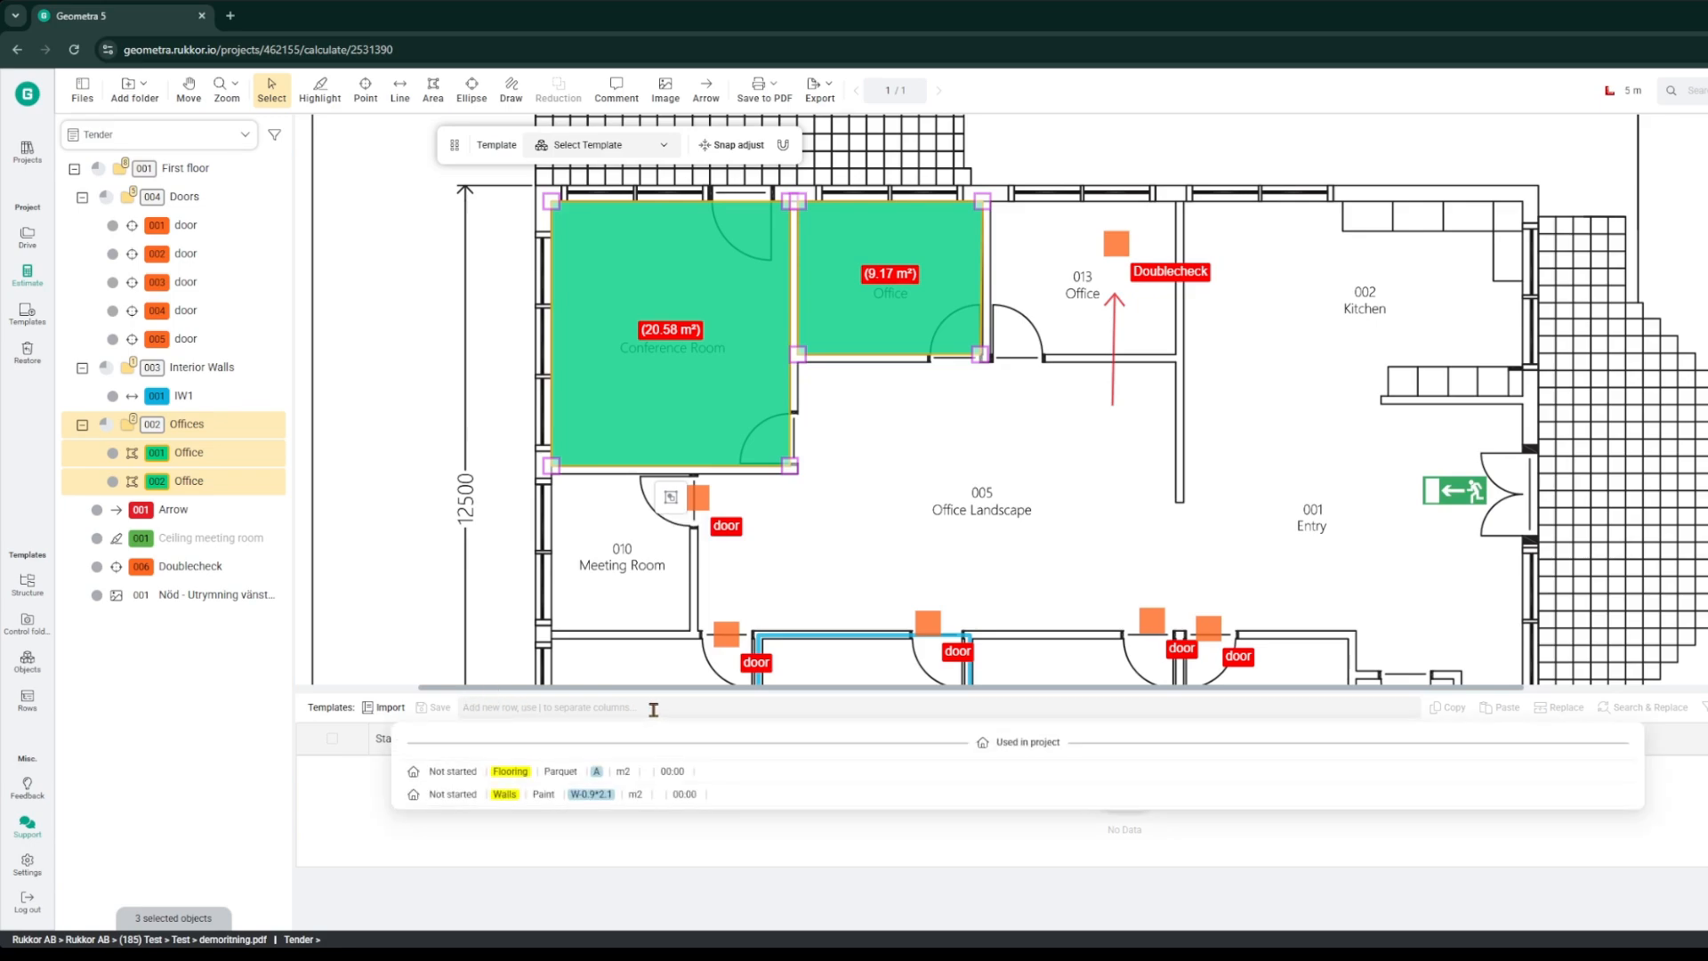
text(Flooring)
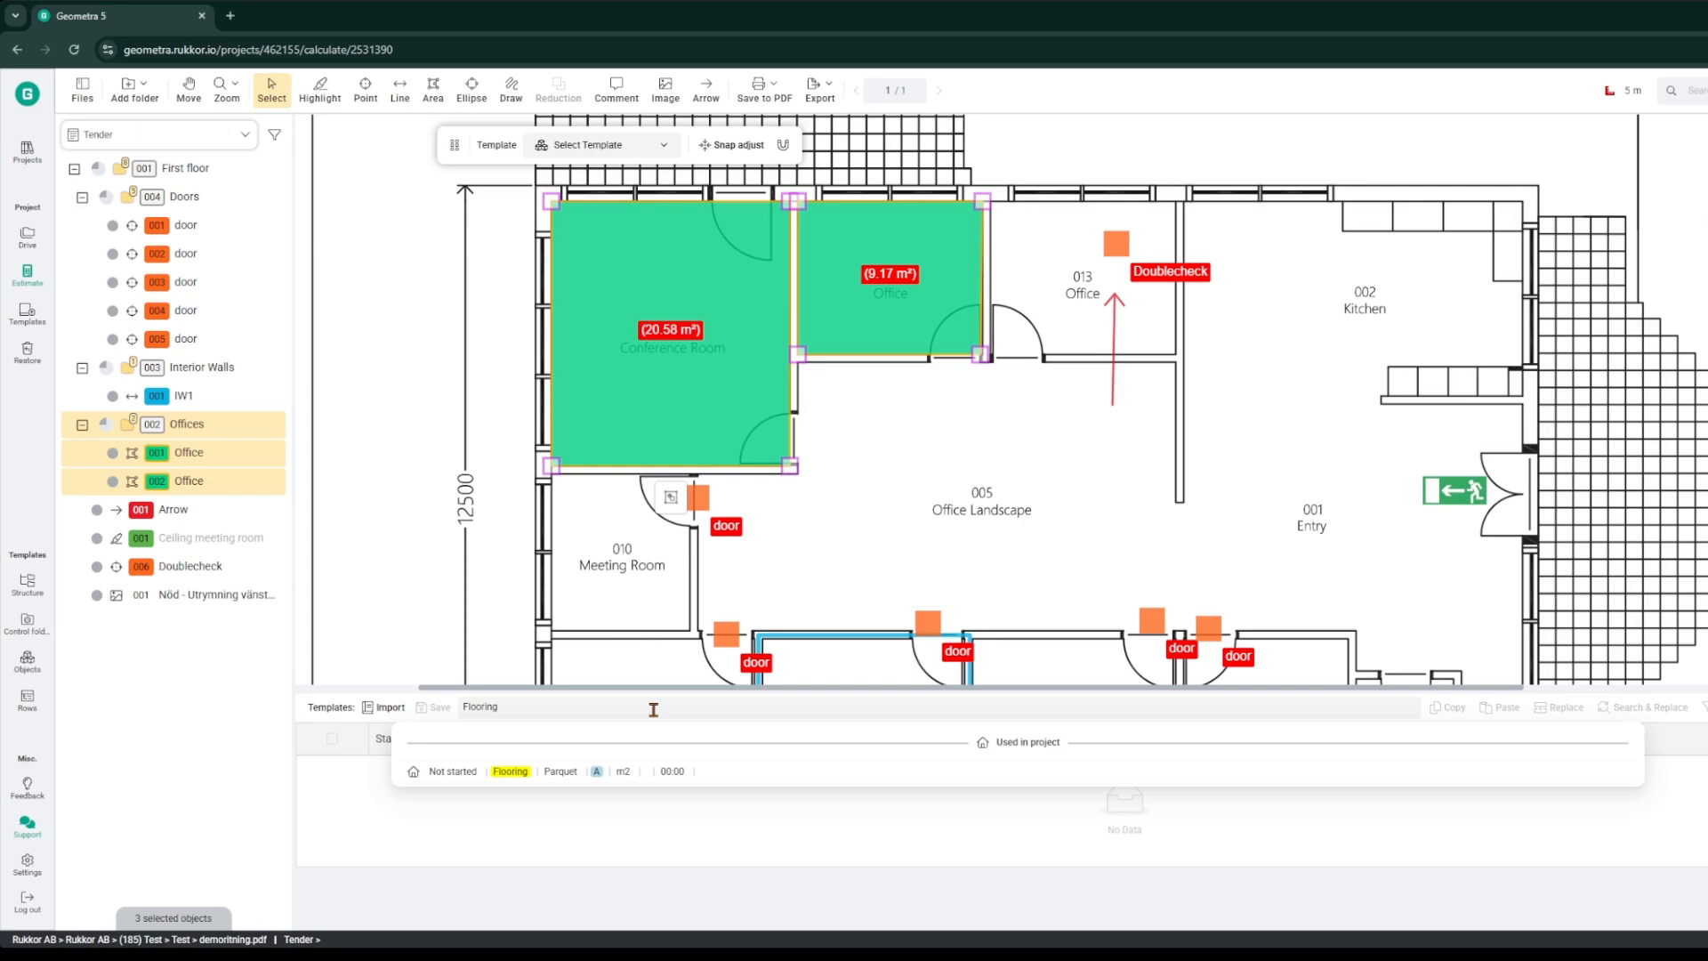
key(Return)
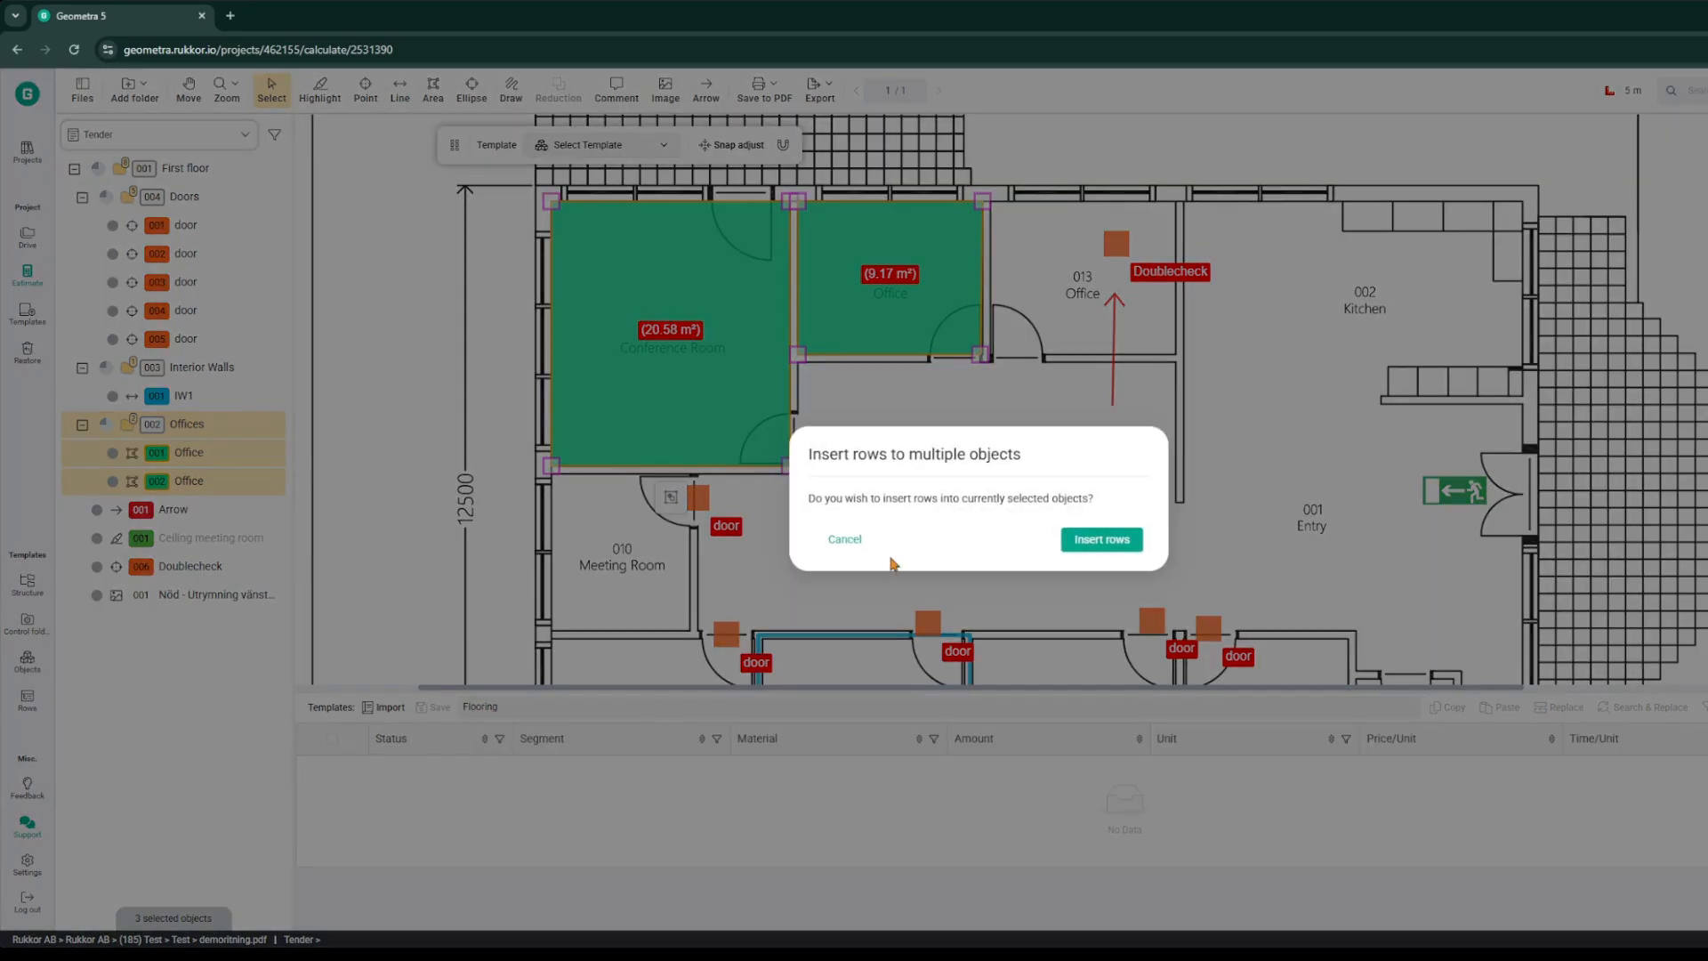
click(1107, 540)
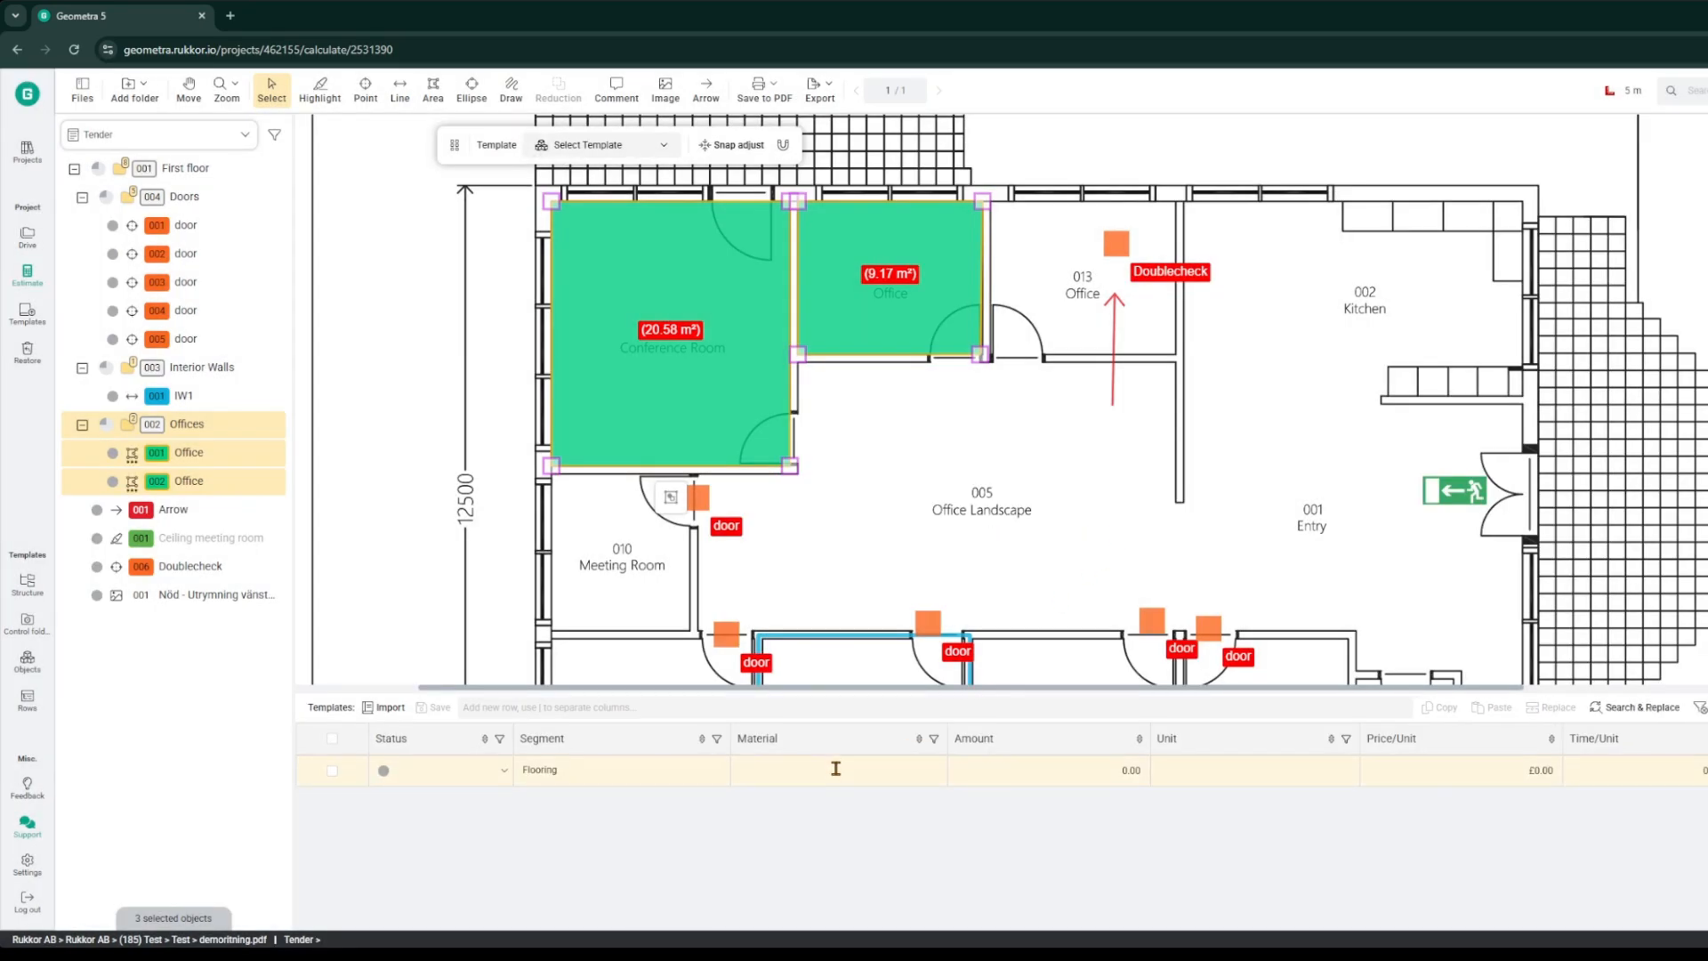
click(1025, 819)
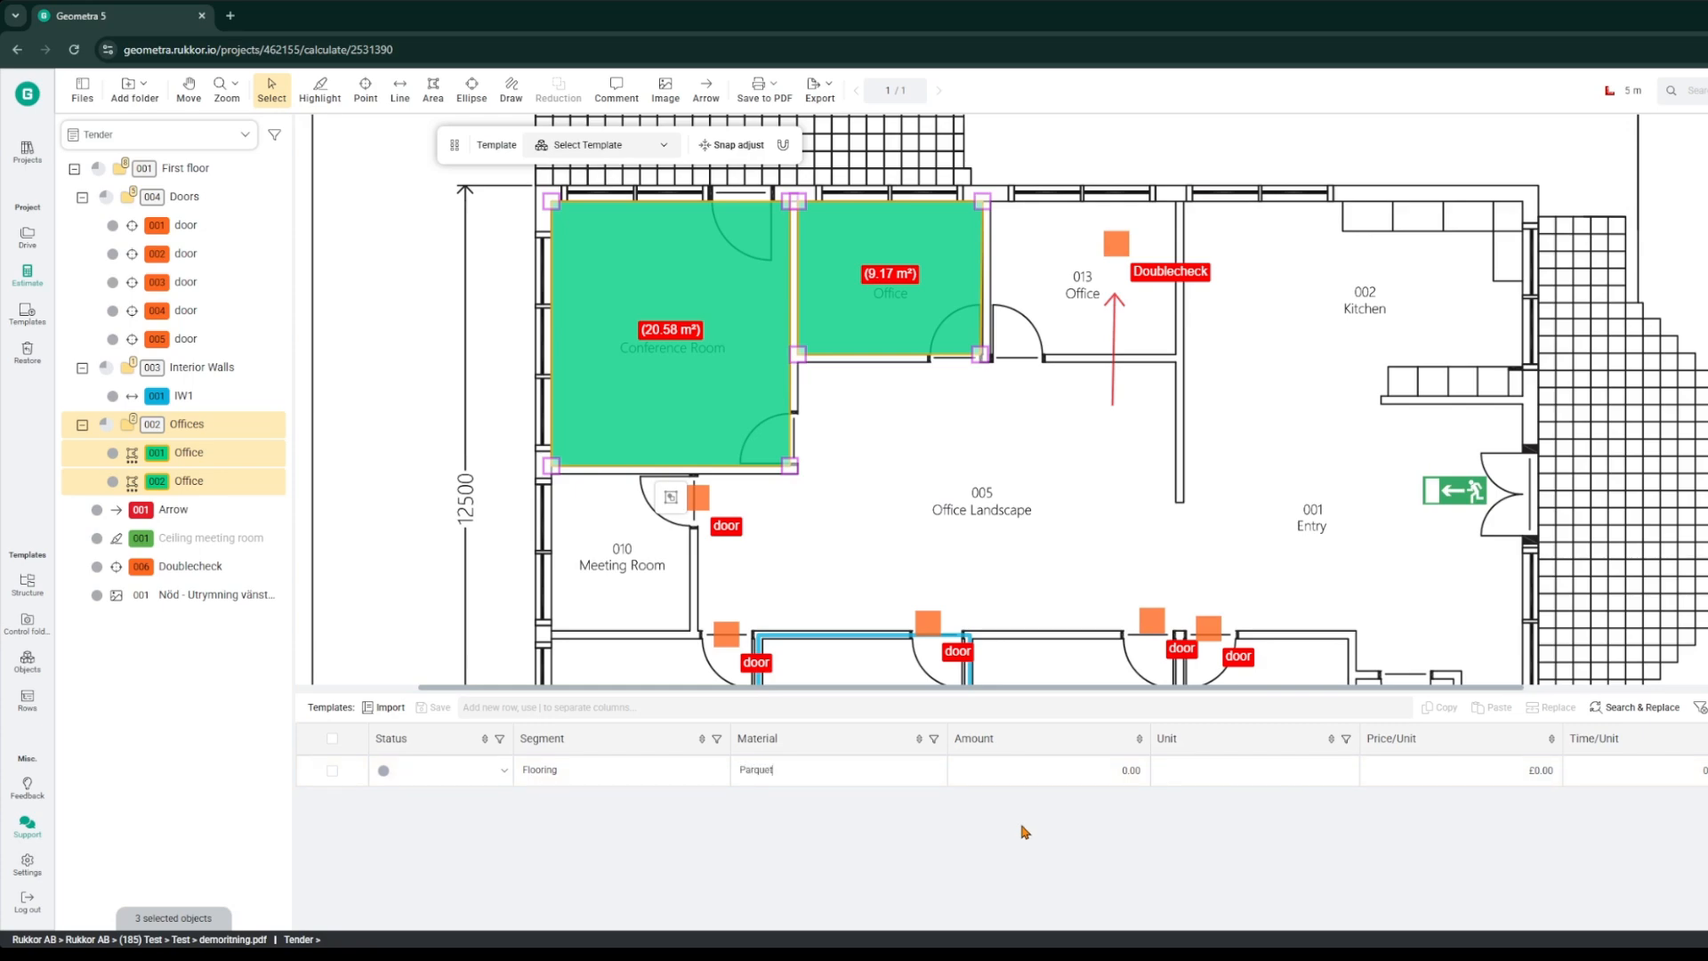
click(1072, 772)
scroll(1544, 562, down, 3)
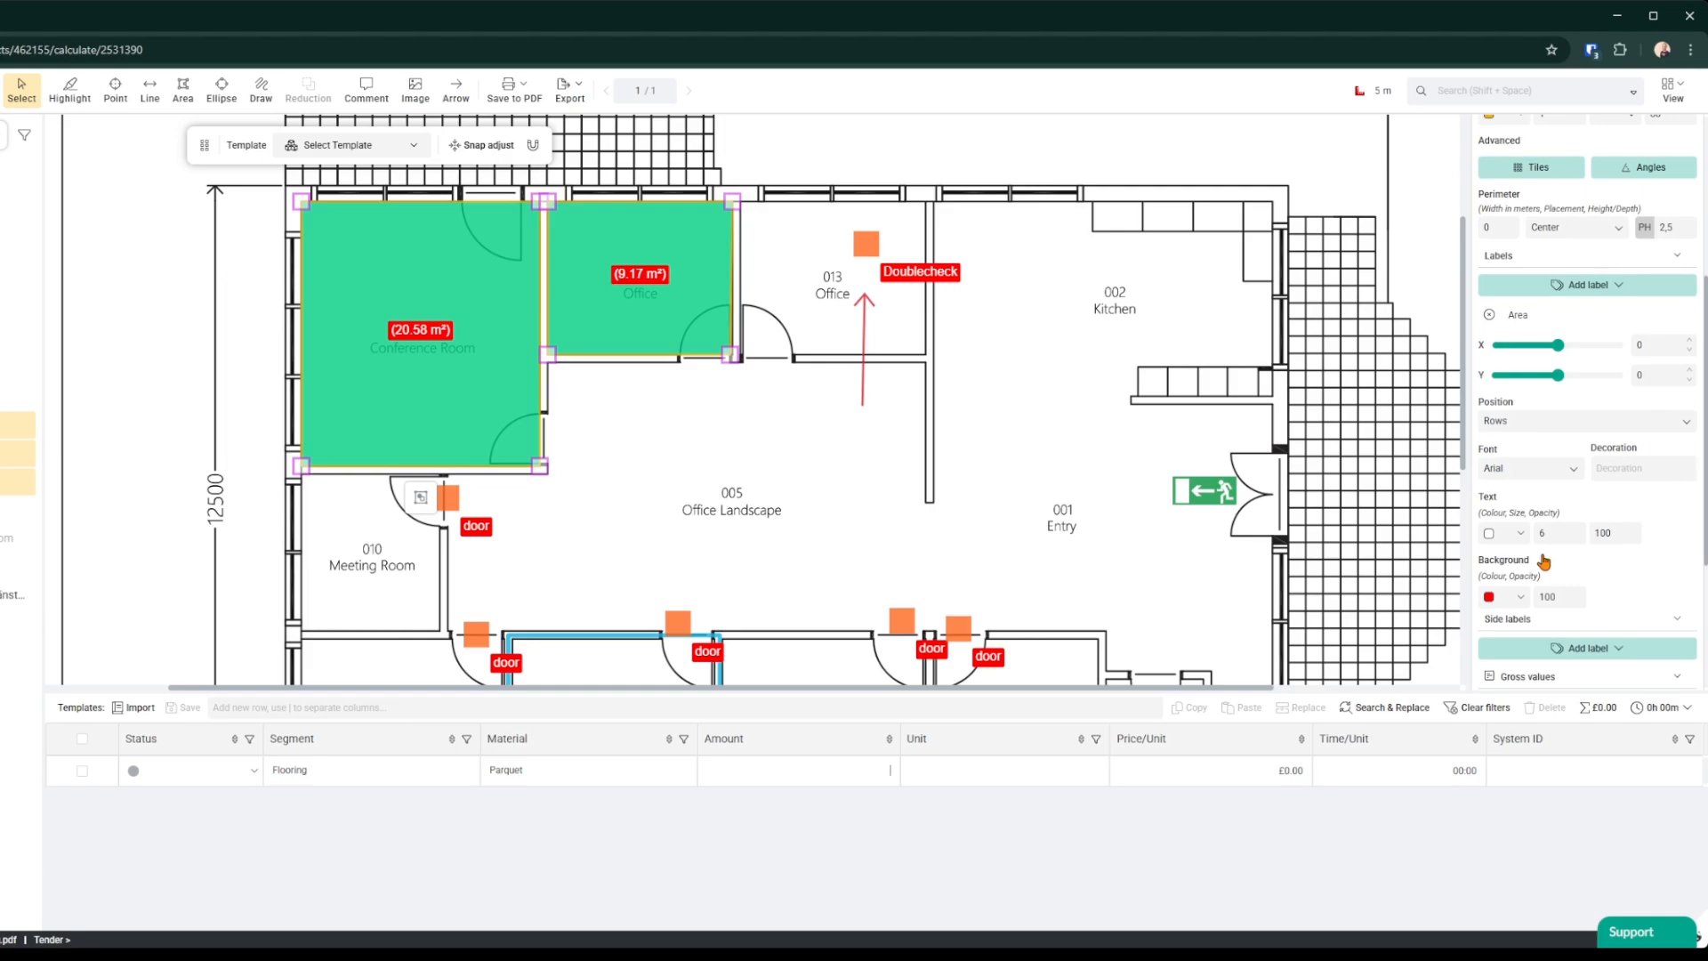
scroll(1571, 568, down, 3)
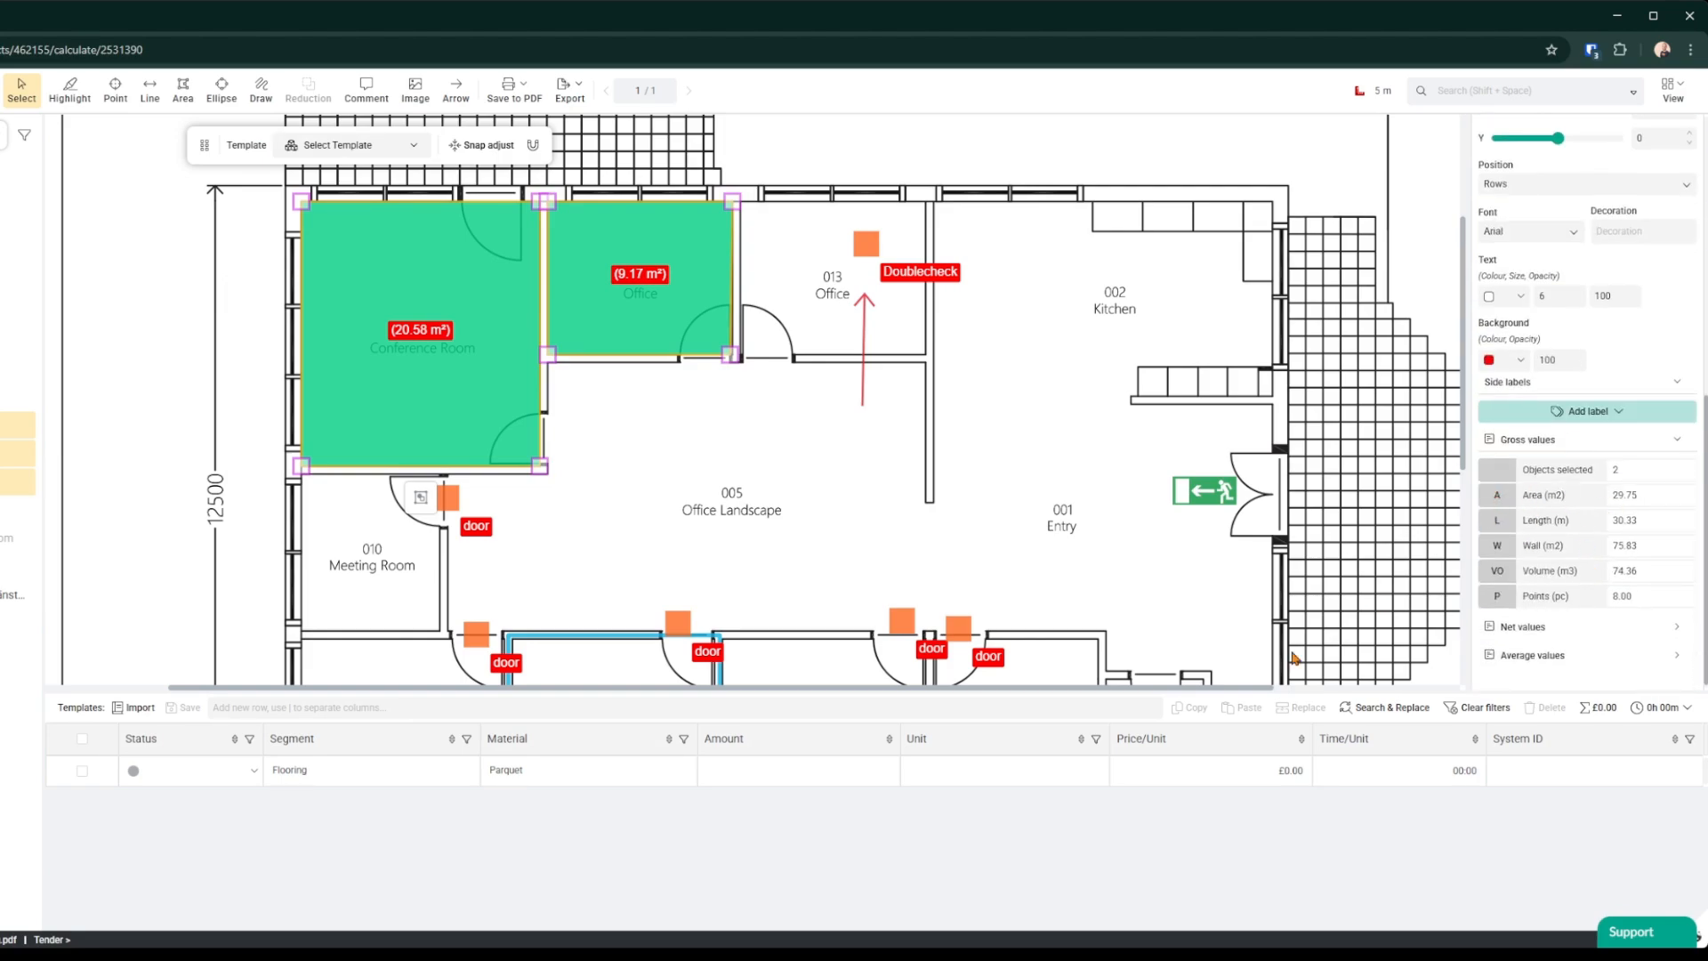
Step: Set the Flooring row's amount to the area variable A
text(A)
click(889, 809)
Step: Add a Walls row with material Paint and its amount set to the wall variable W
click(338, 708)
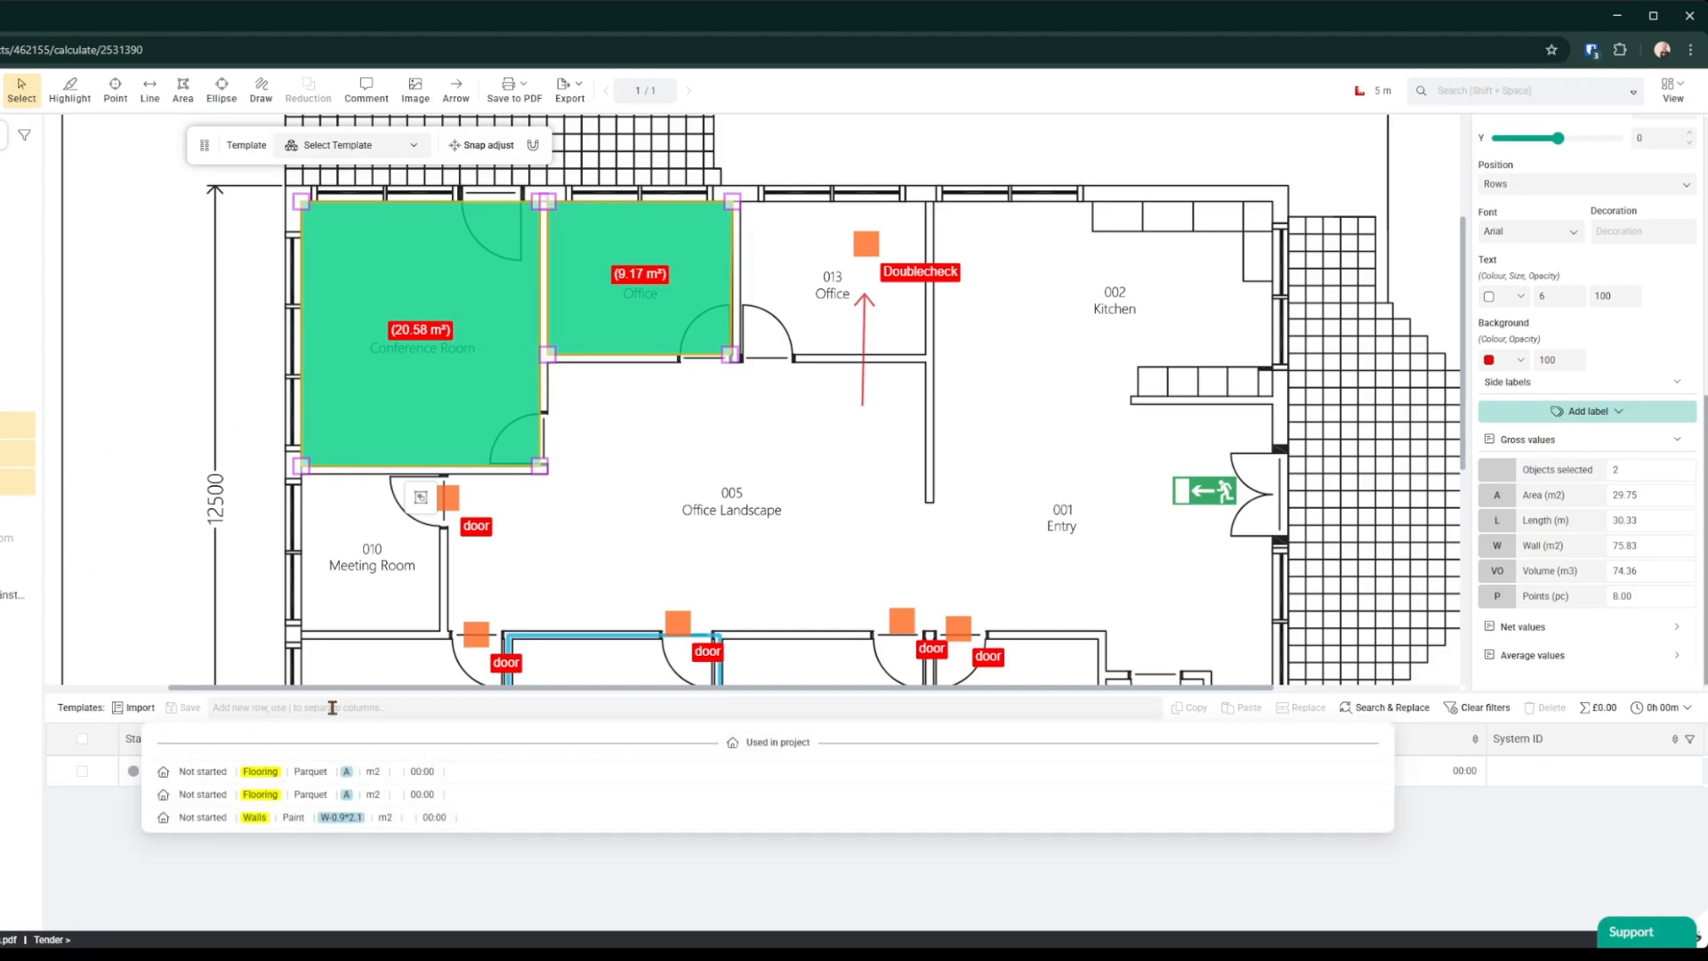
text(Walls)
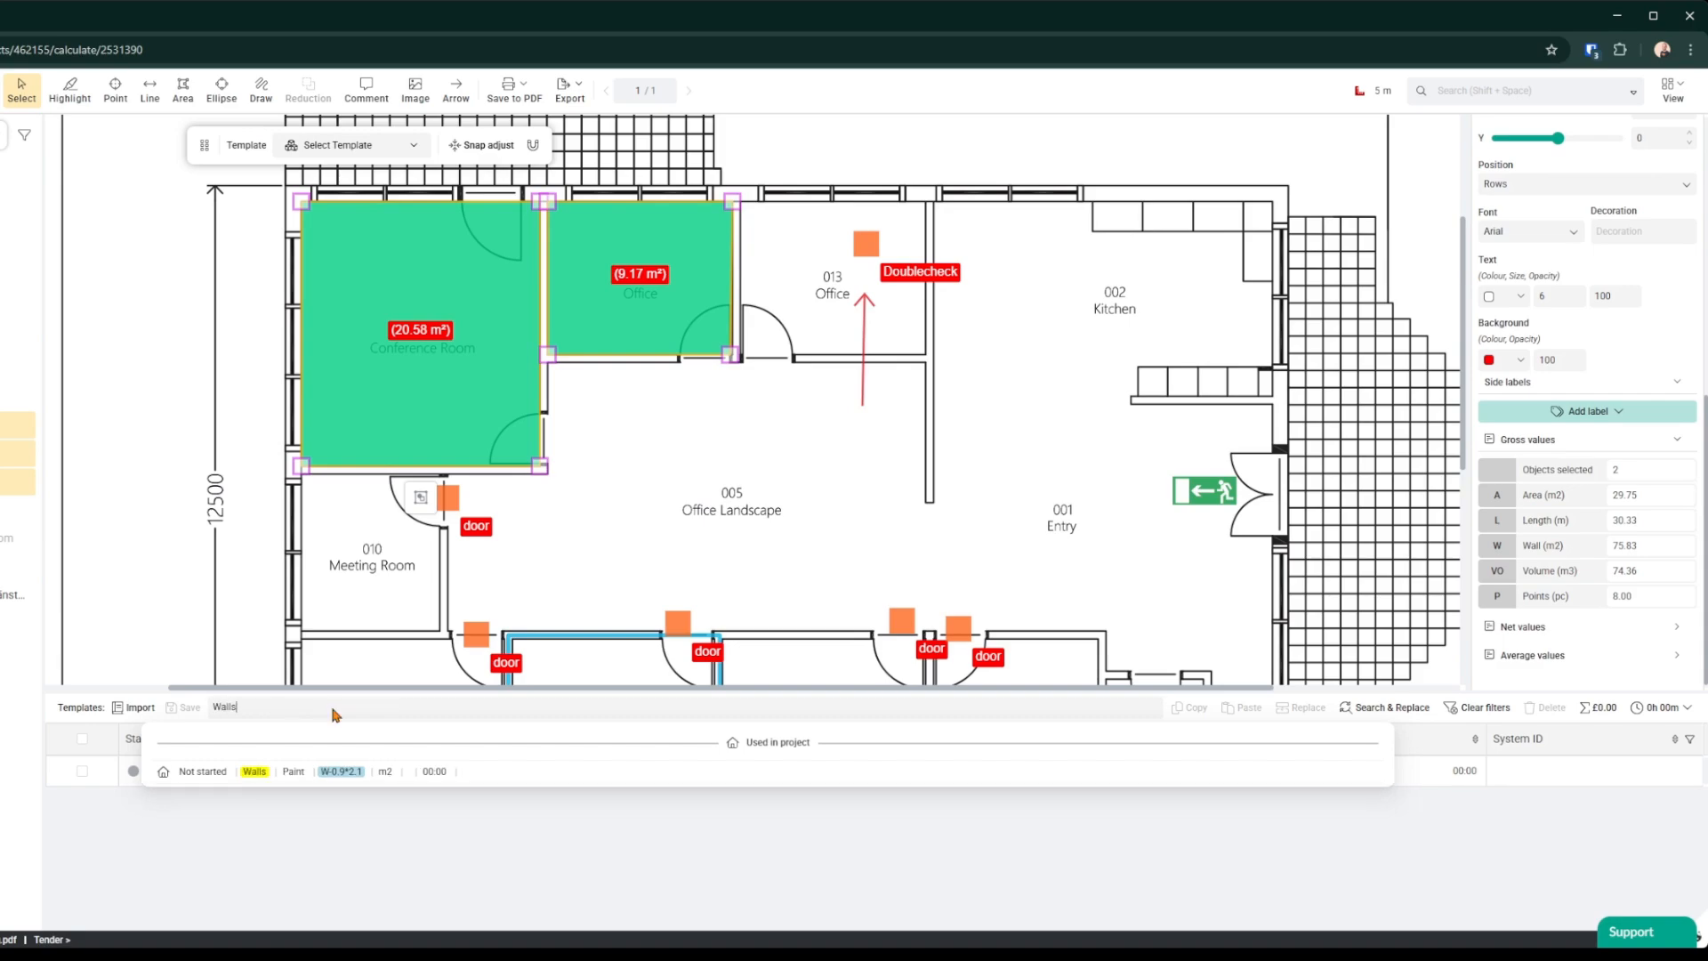
key(Return)
key(Return)
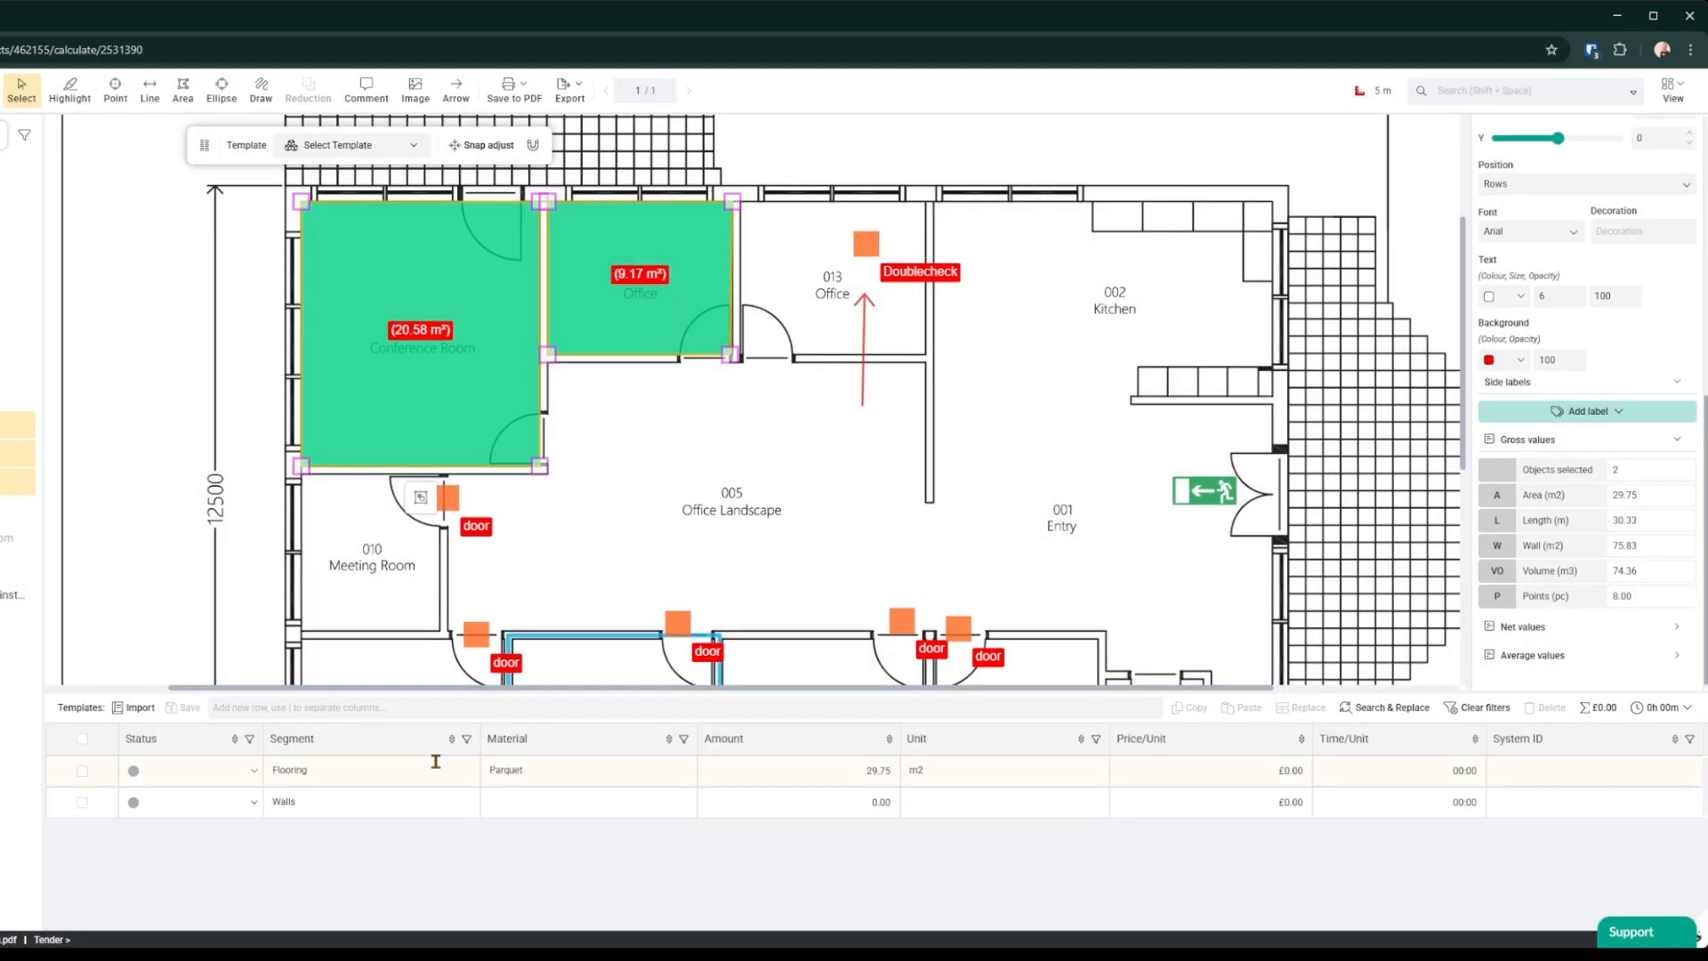
click(585, 803)
text(Paint)
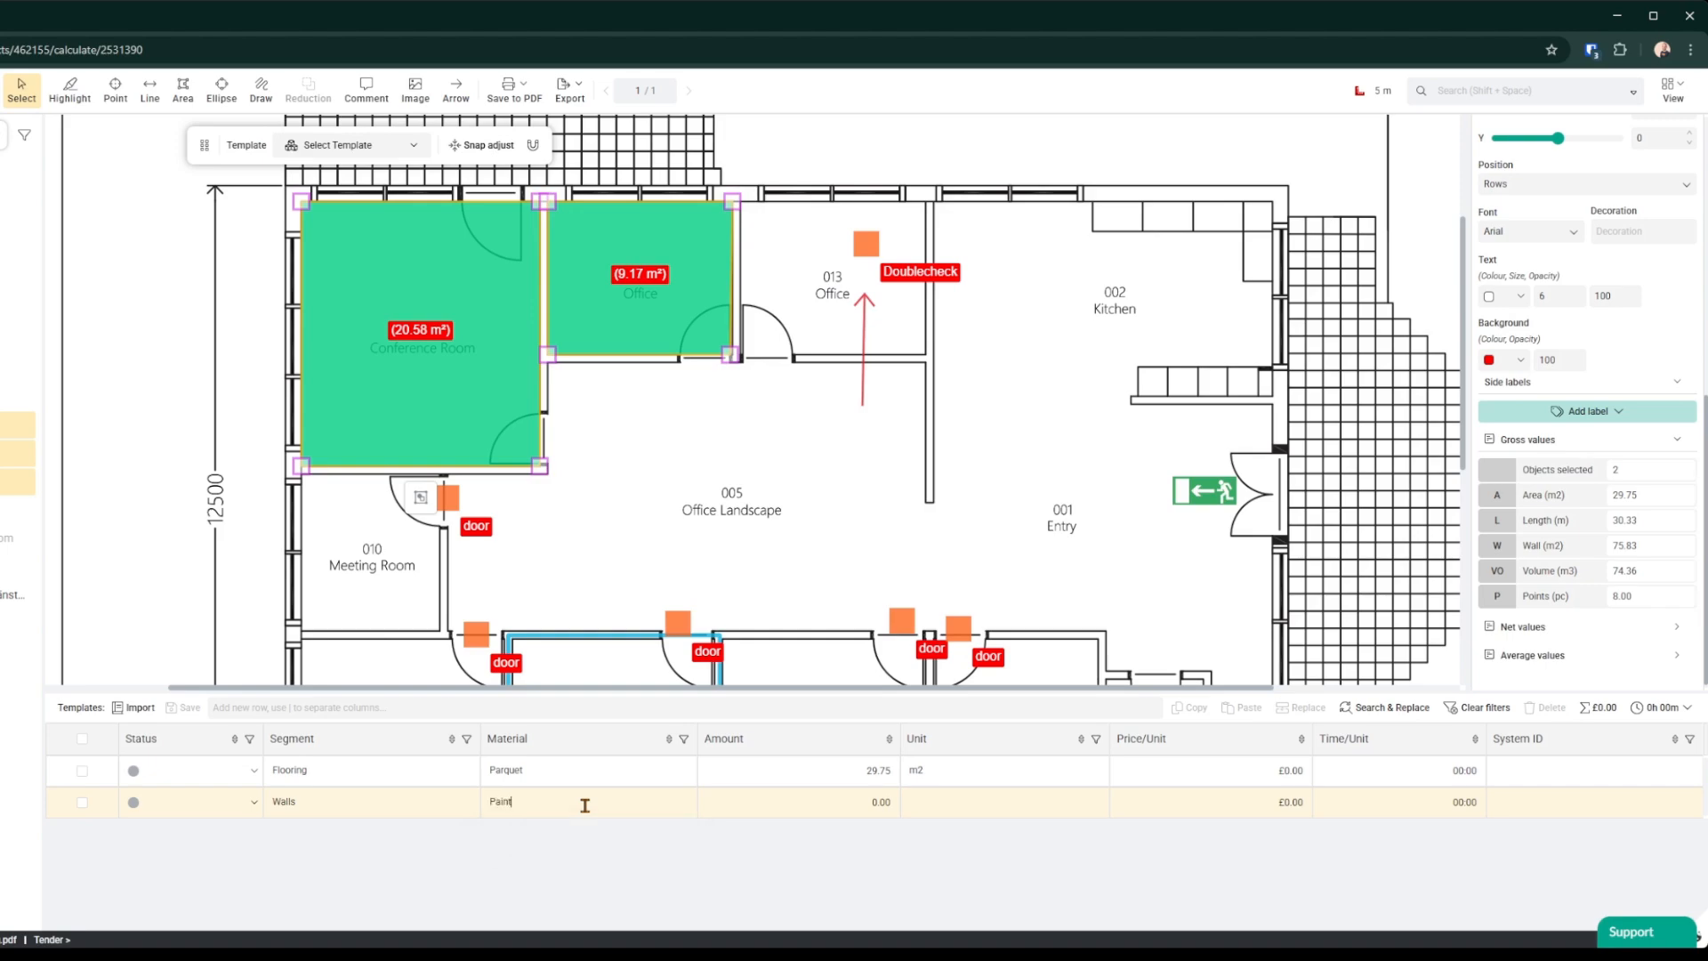
click(803, 803)
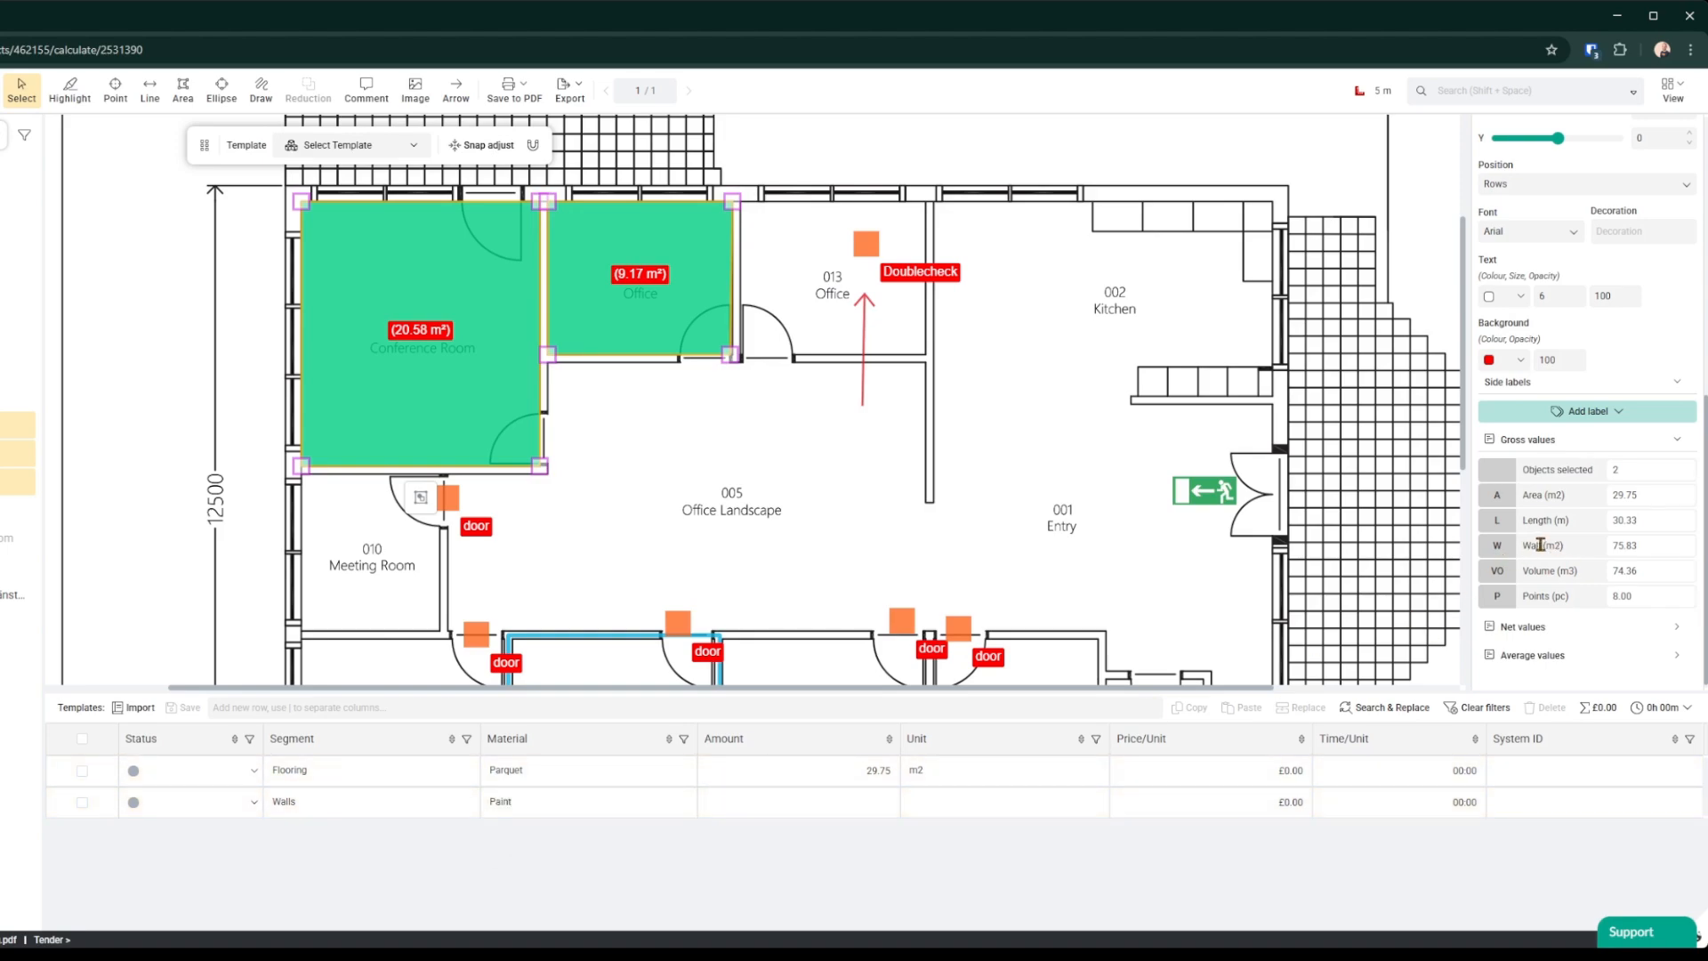
text(W-0,9*2)
key(Return)
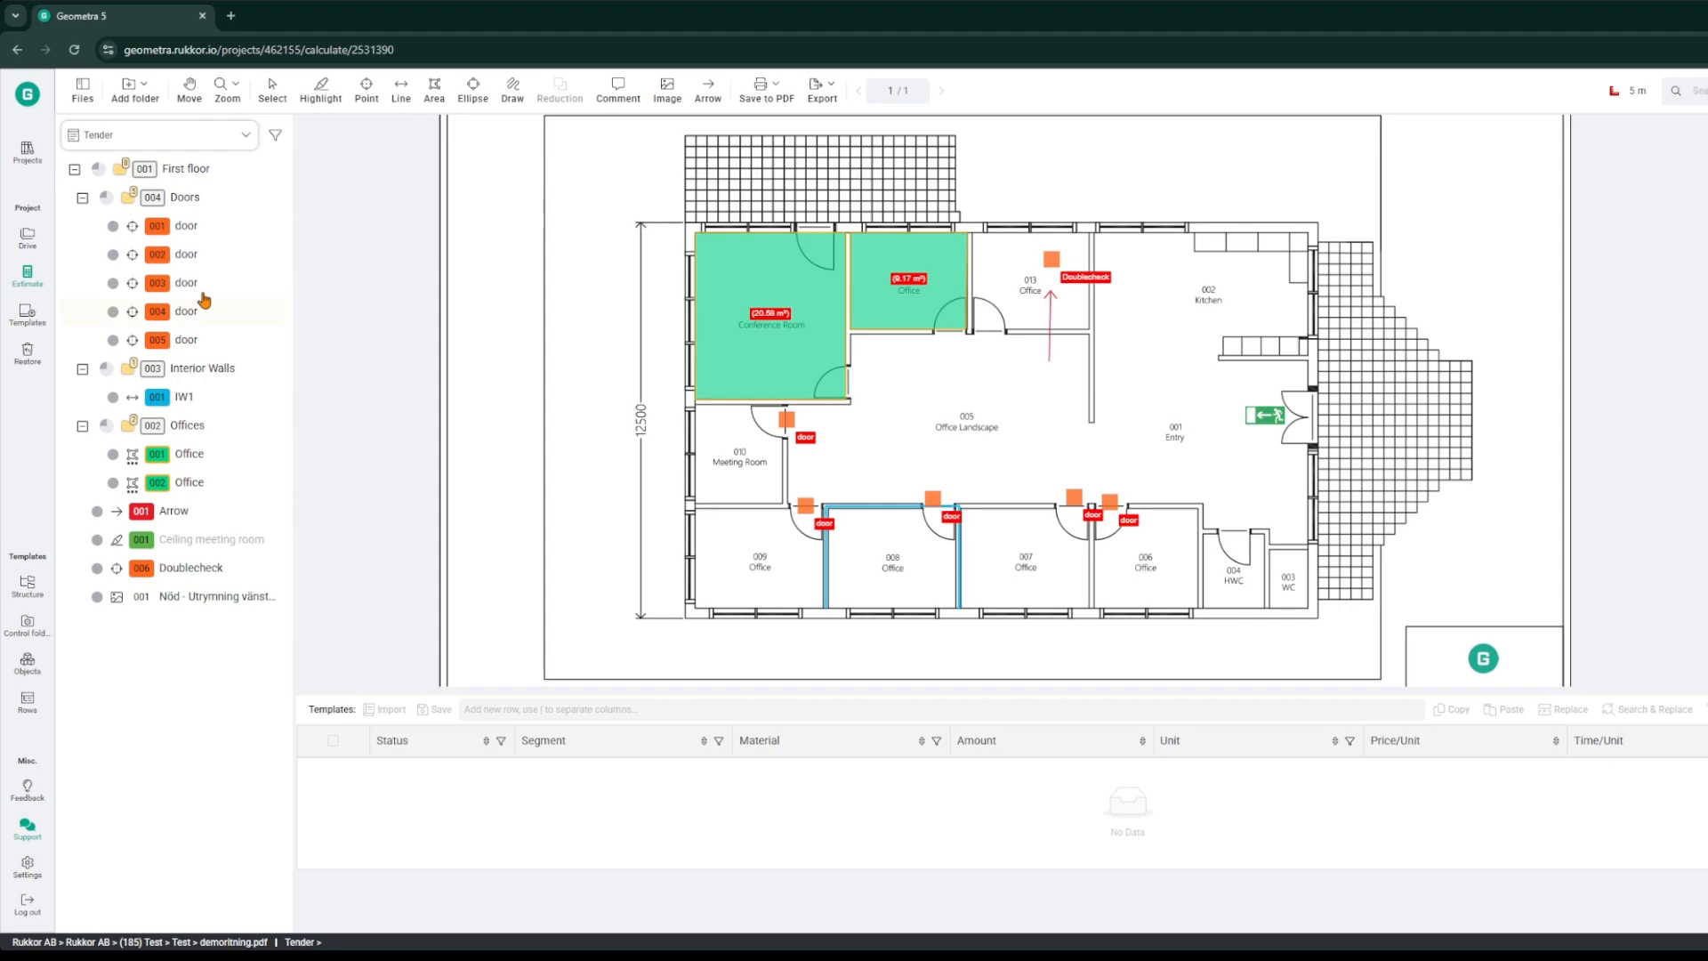
Step: Select the First floor folder with all its objects and select all of its estimate rows, browsing the Save to PDF options
click(196, 177)
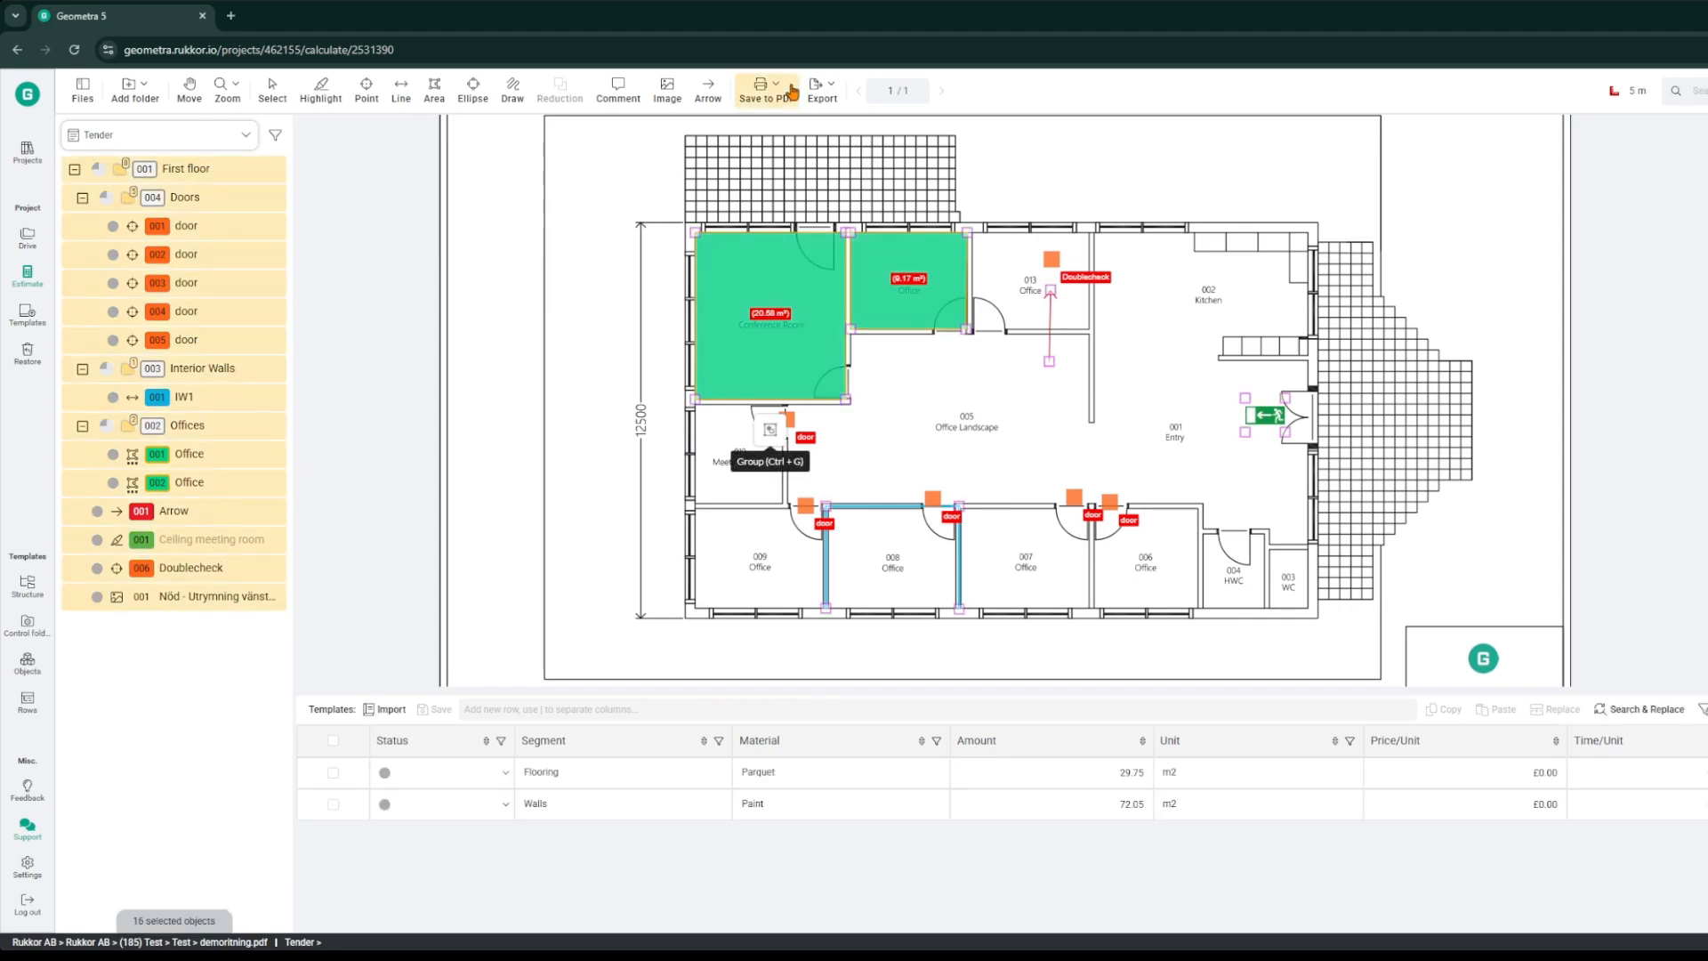
click(763, 89)
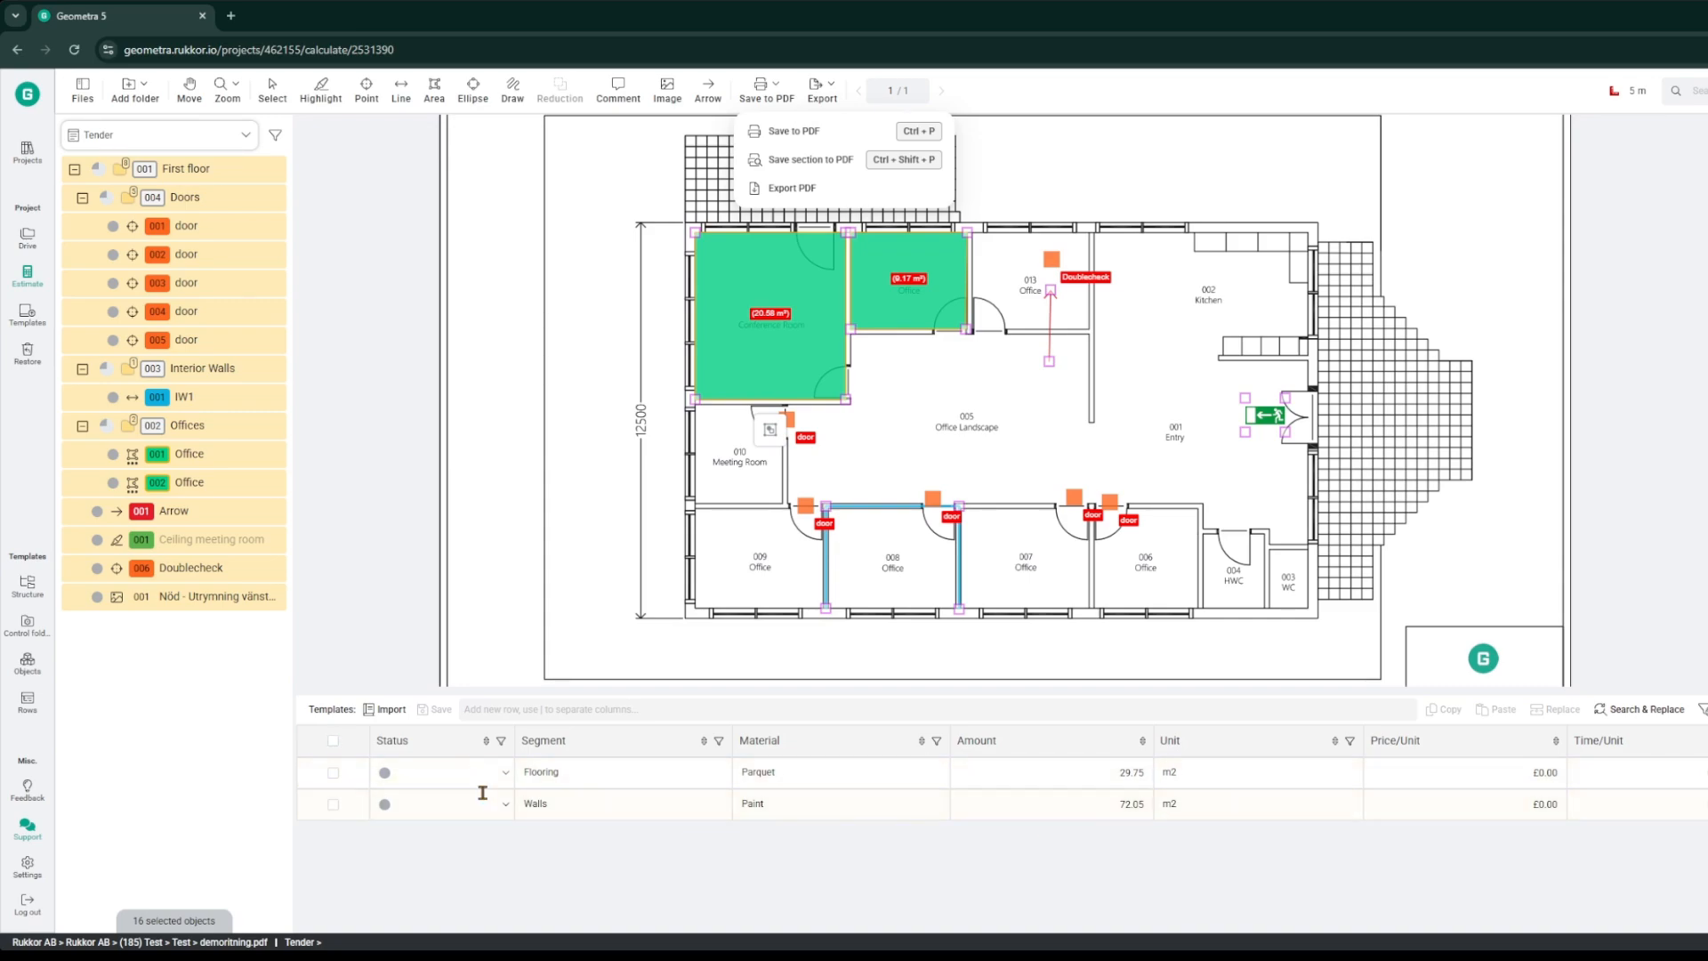
click(333, 742)
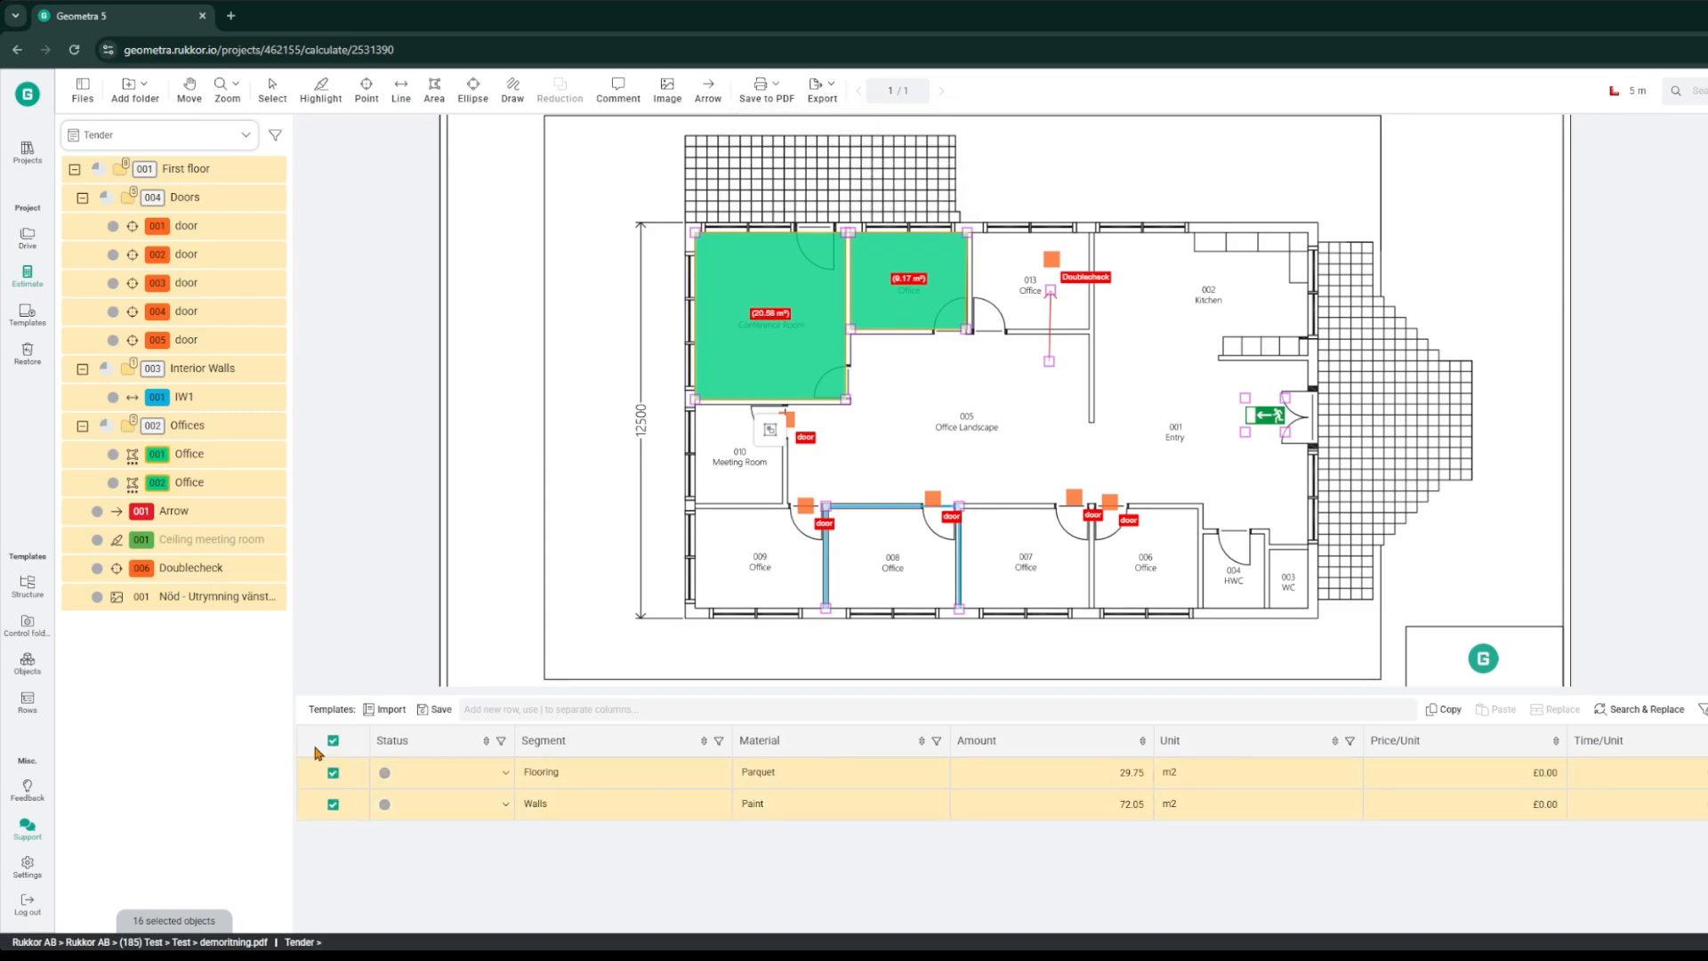
Step: Open the Support chat window
click(822, 89)
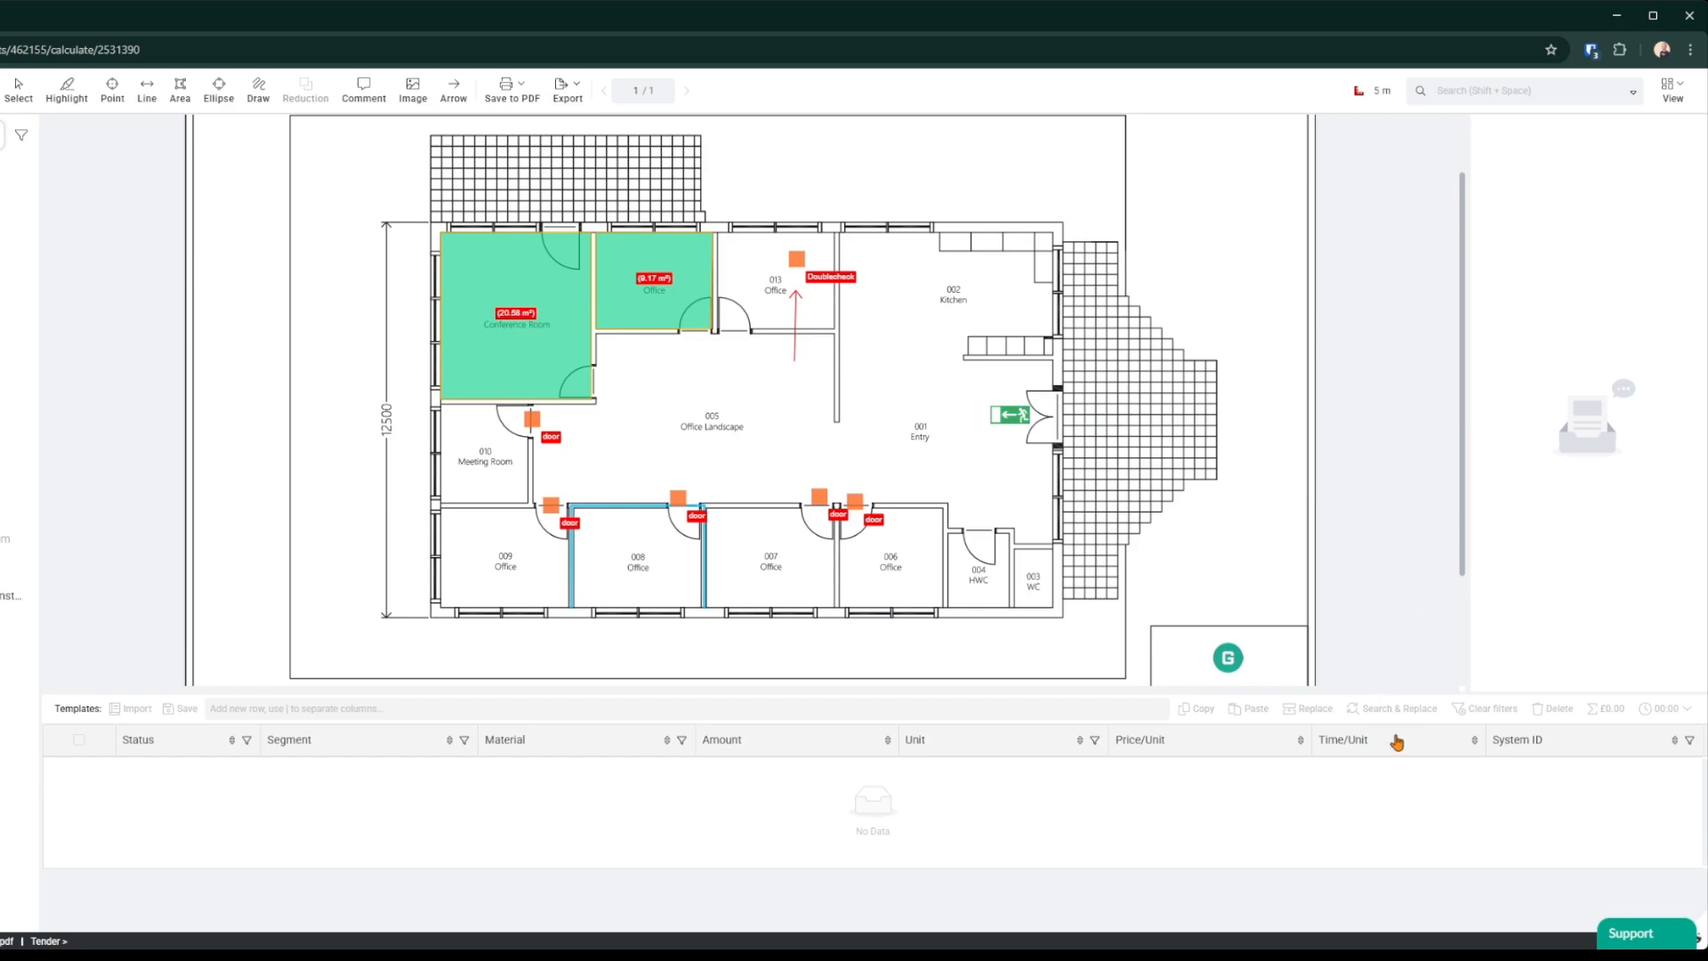
click(1645, 936)
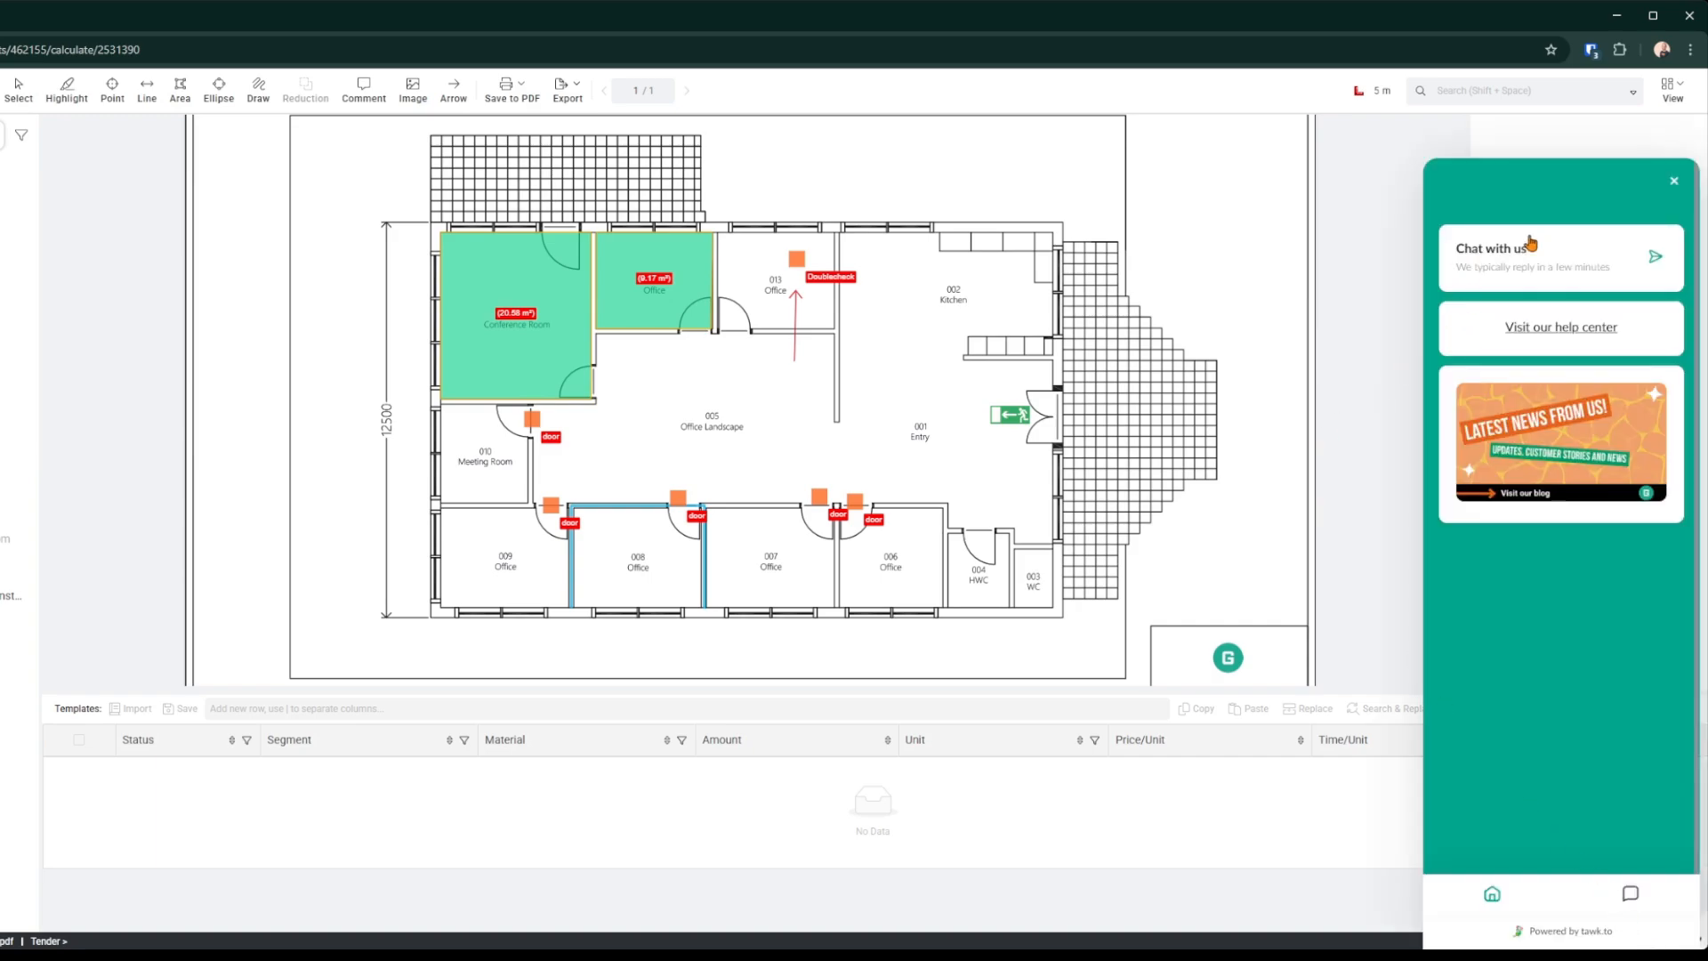